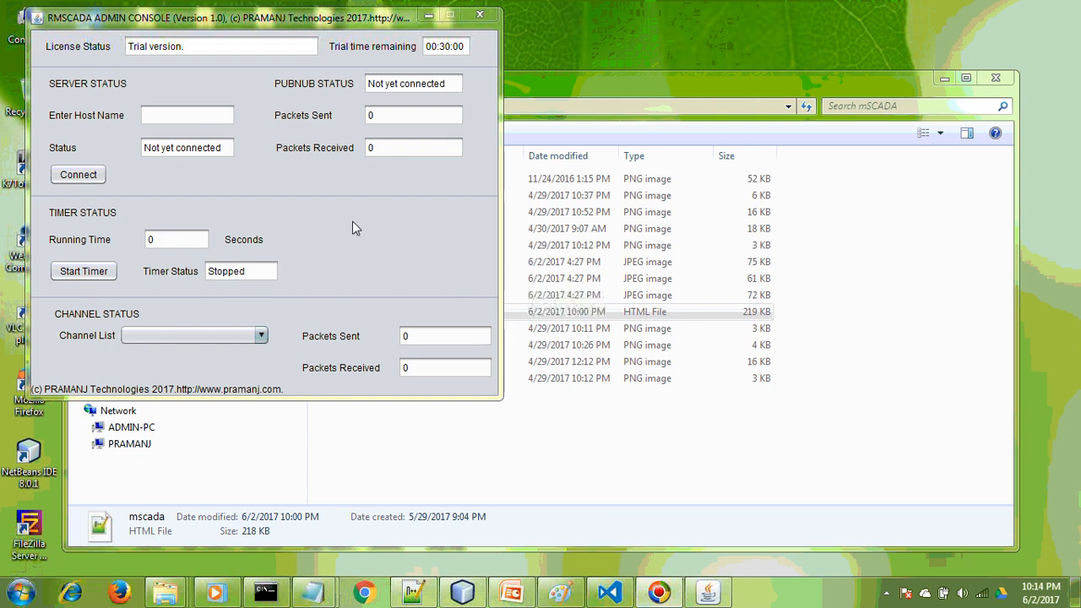
Step: Connect the admin console to the server and start its timer, returning to the mSCADA folder window
{"action": "left_click", "coordinate": [614, 88]}
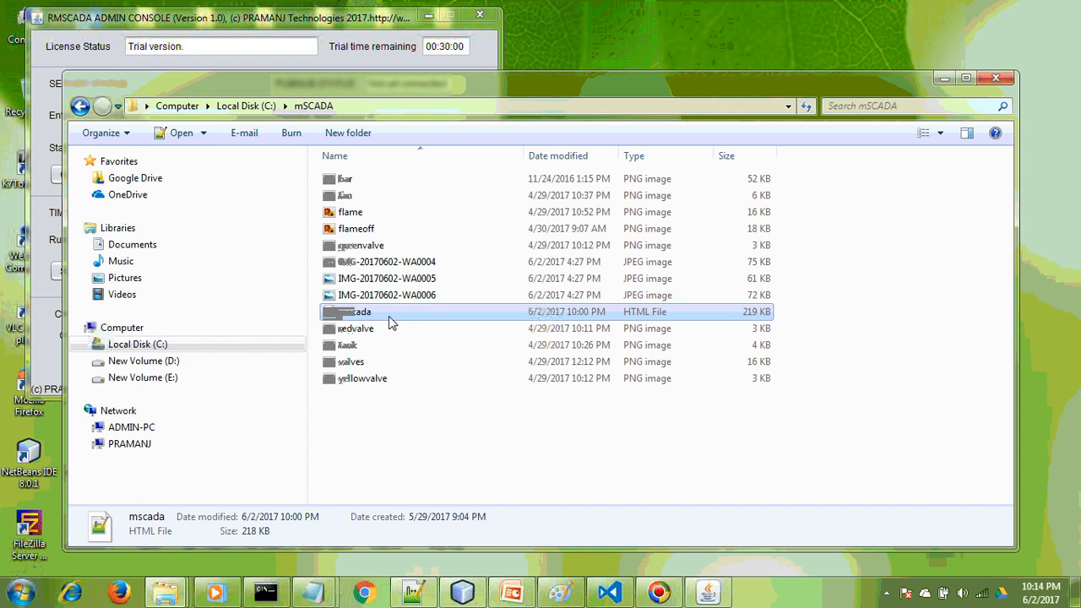
{"action": "left_click", "coordinate": [225, 18]}
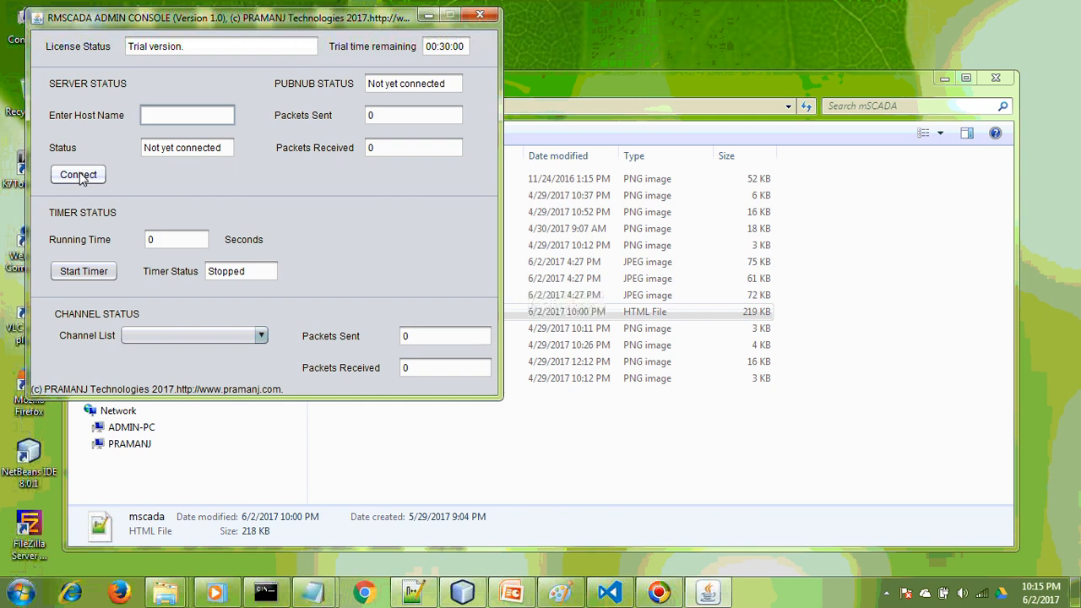
{"action": "left_click", "coordinate": [81, 178]}
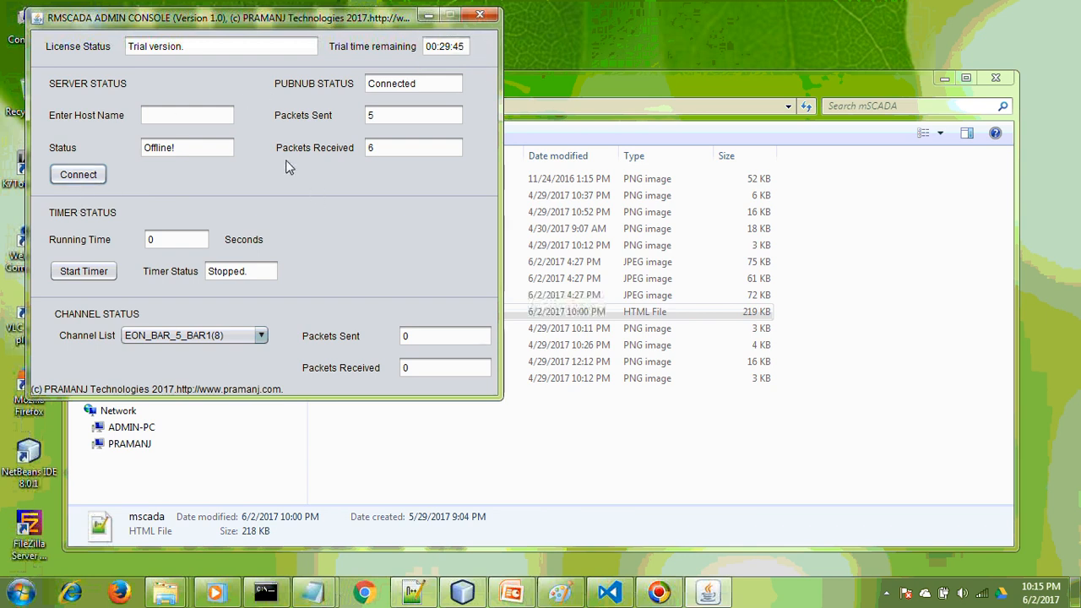
{"action": "left_click", "coordinate": [84, 271]}
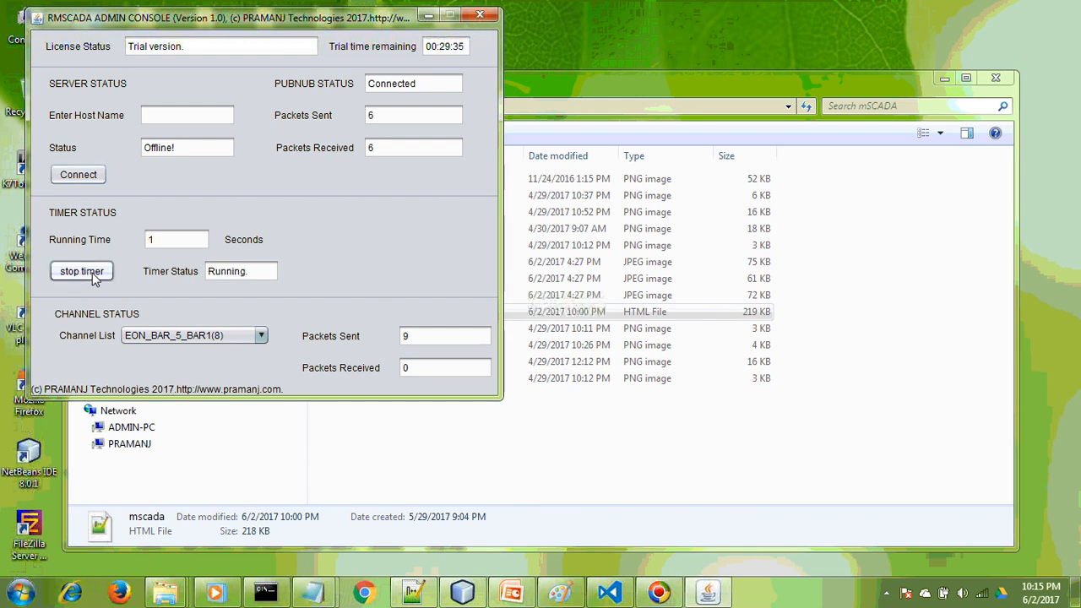
{"action": "left_click", "coordinate": [601, 89]}
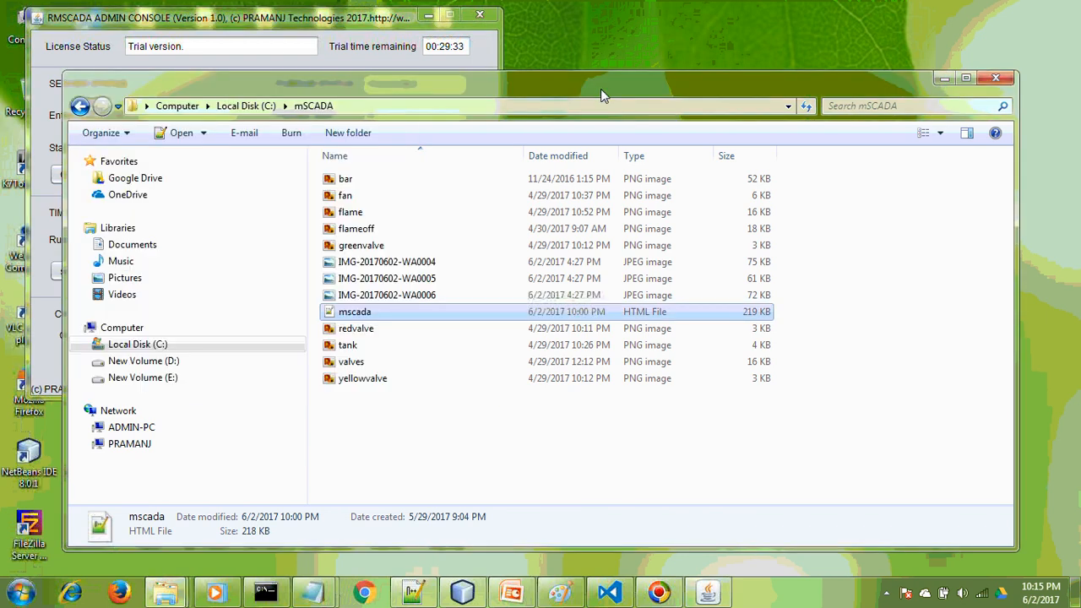
{"action": "right_click", "coordinate": [353, 314]}
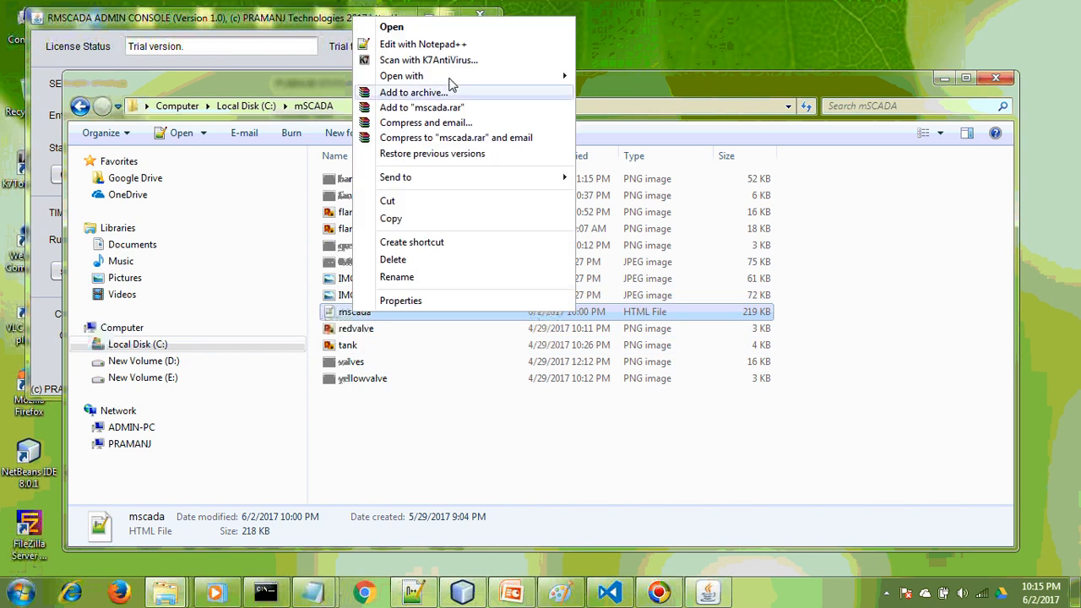
{"action": "mouse_move", "coordinate": [460, 78]}
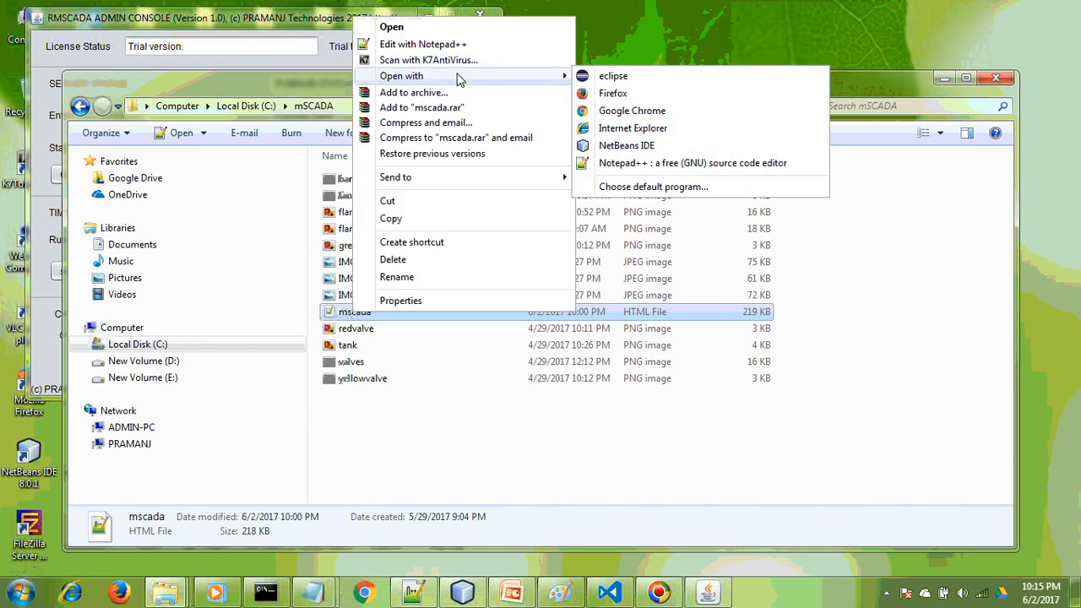
{"action": "left_click", "coordinate": [405, 463]}
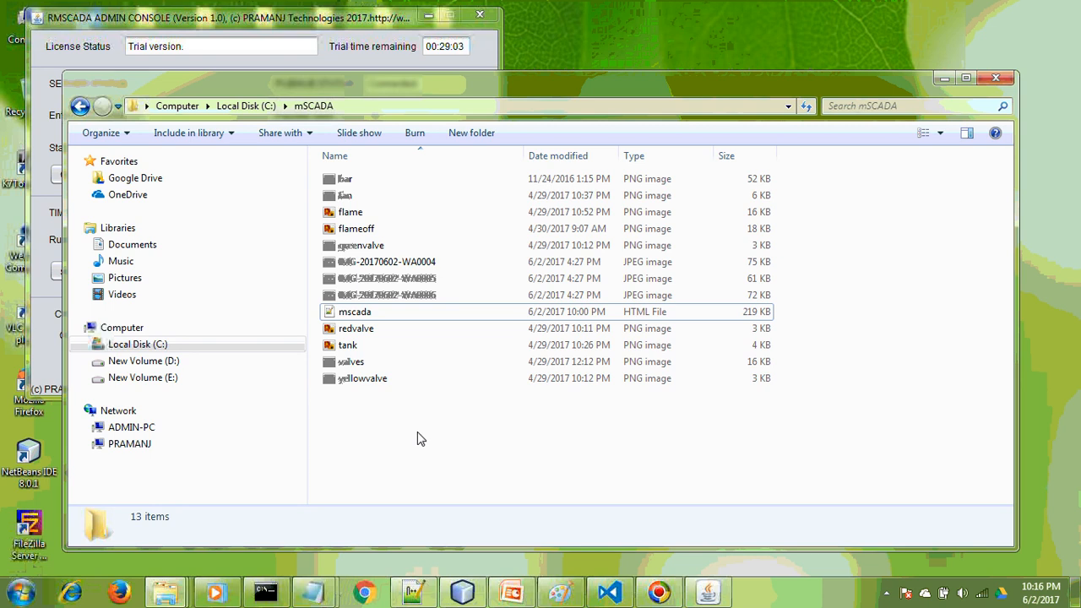
Step: Open the mscada HTML file from the mSCADA folder with Google Chrome
{"action": "right_click", "coordinate": [356, 314]}
{"action": "mouse_move", "coordinate": [478, 78]}
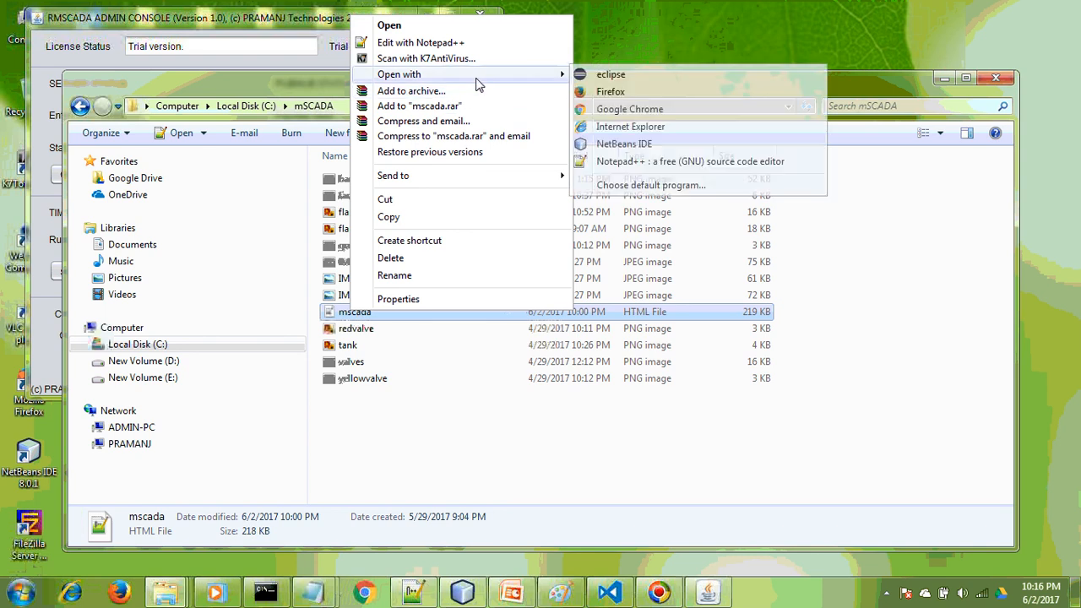
{"action": "left_click", "coordinate": [604, 110]}
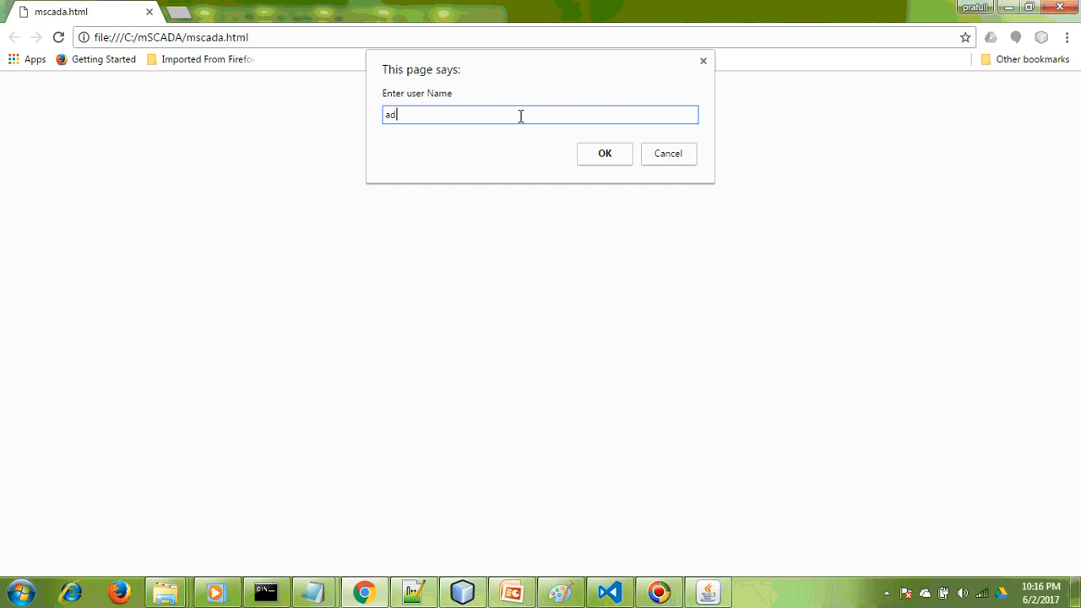
Step: Log in as admin with the account password and restore the project myProject from the server
{"action": "left_click", "coordinate": [591, 160]}
{"action": "type", "text": "password"}
{"action": "left_click", "coordinate": [610, 157]}
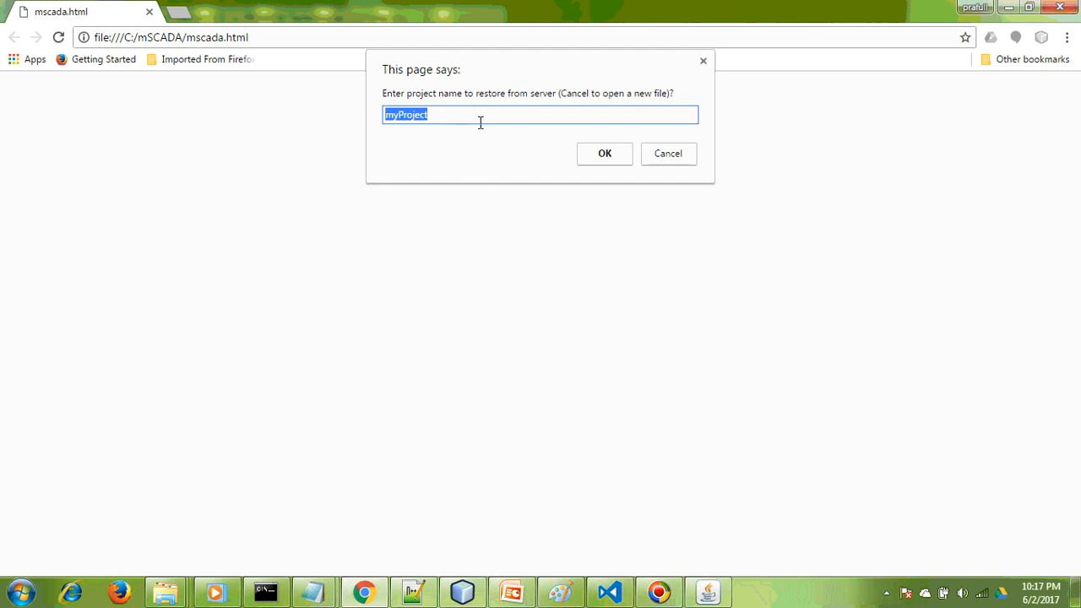
{"action": "left_click", "coordinate": [604, 157]}
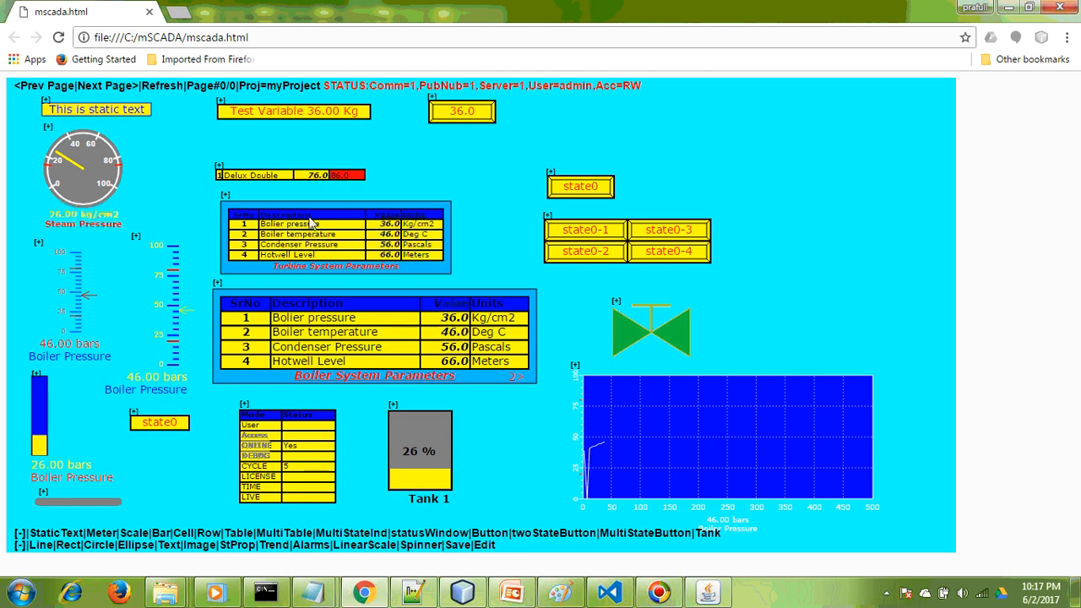
{"action": "double_click", "coordinate": [232, 90]}
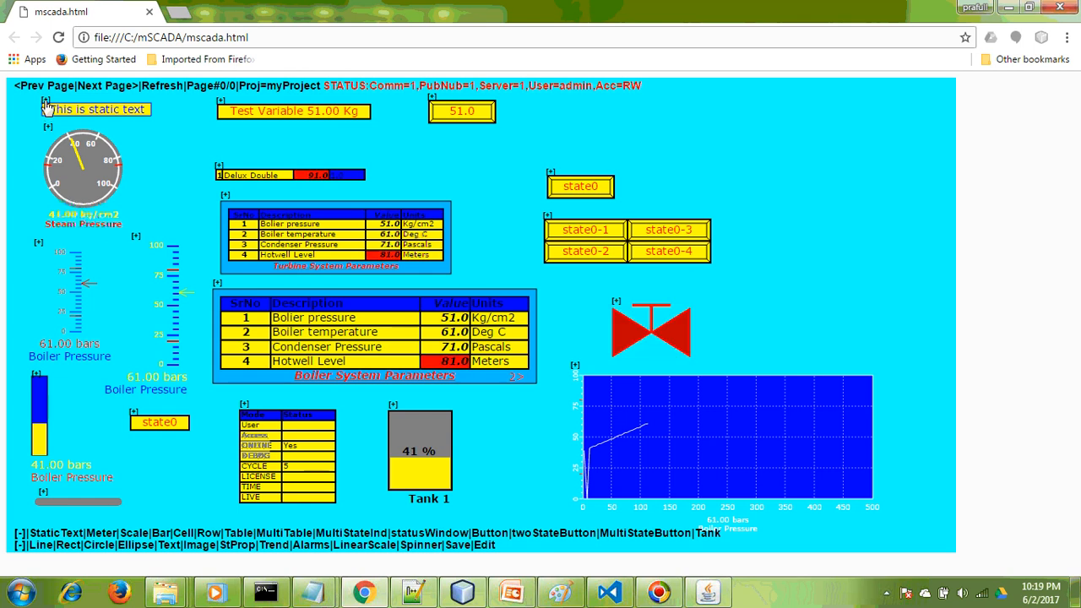
Step: Move the "This is static text" box to the empty upper-right area of the SCADA page
{"action": "left_click", "coordinate": [45, 101]}
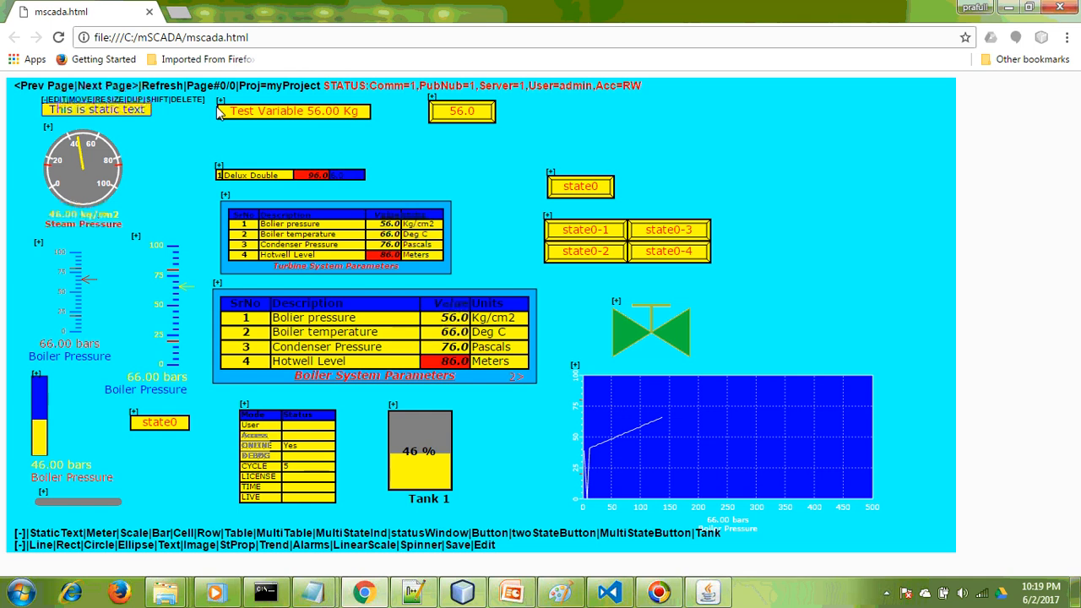
{"action": "mouse_move", "coordinate": [224, 110]}
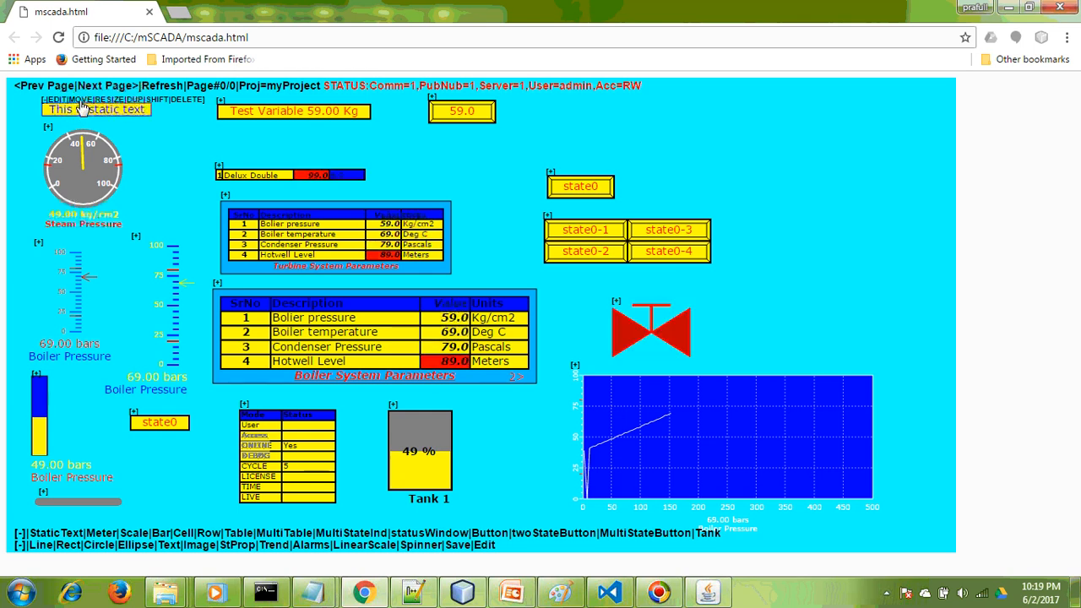
{"action": "left_click", "coordinate": [81, 102]}
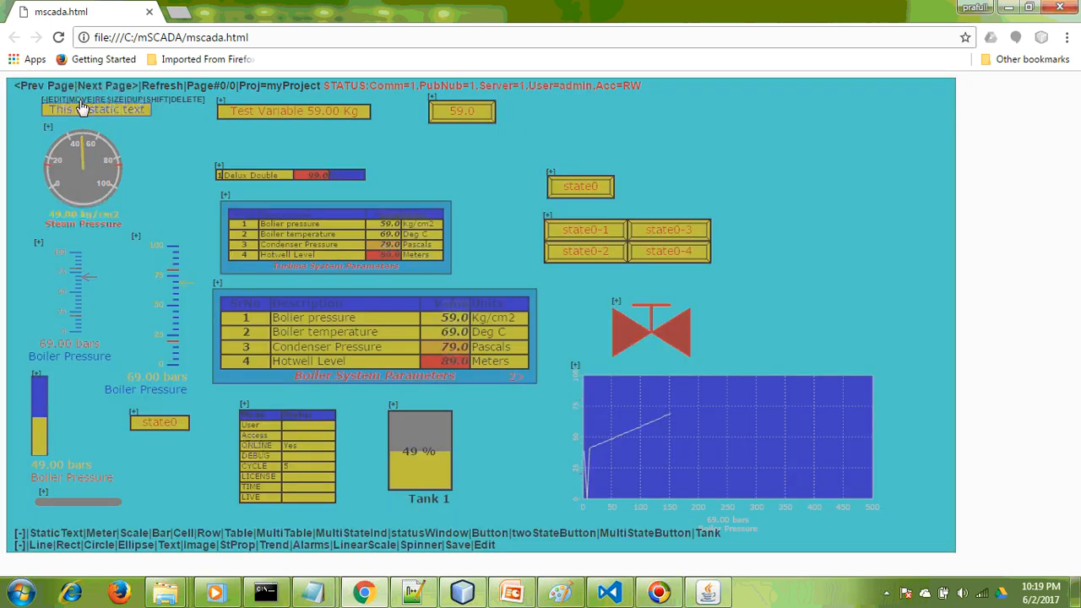
{"action": "left_click", "coordinate": [763, 135]}
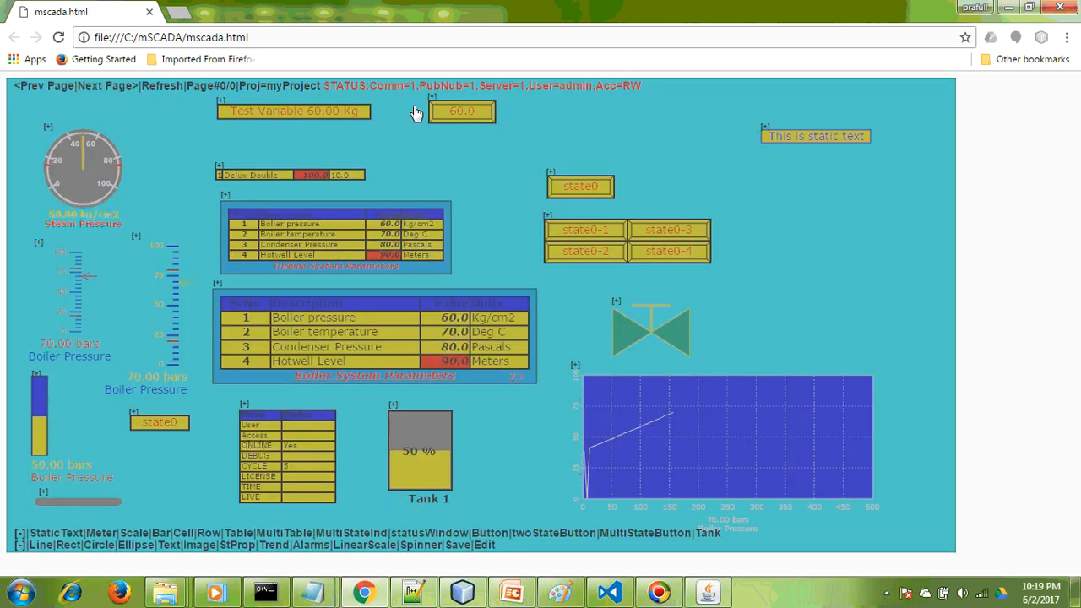
{"action": "left_click", "coordinate": [733, 114]}
{"action": "left_click", "coordinate": [737, 137]}
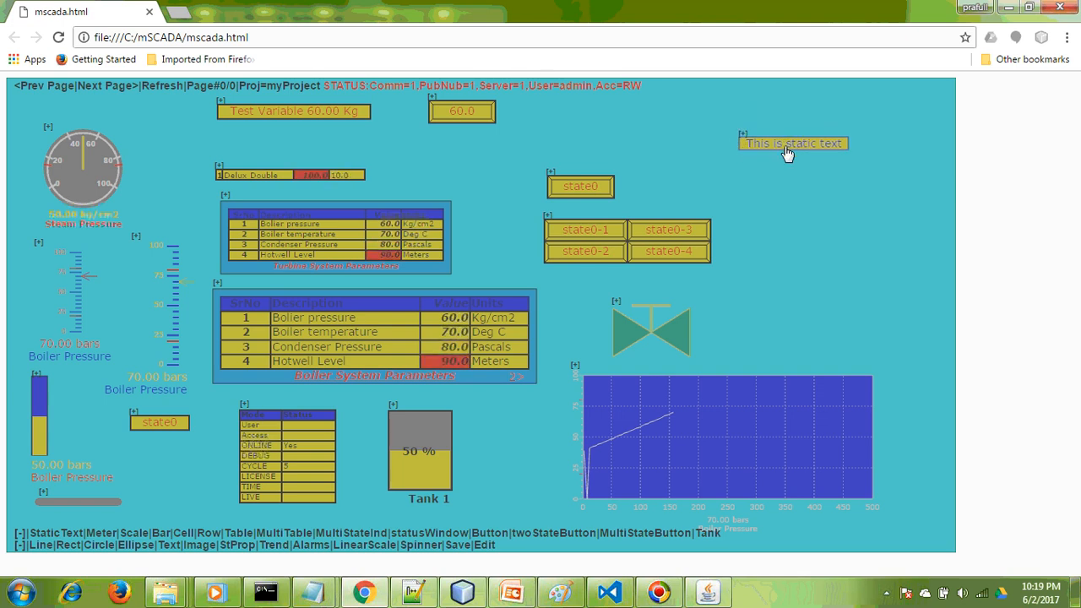
{"action": "left_click", "coordinate": [762, 111]}
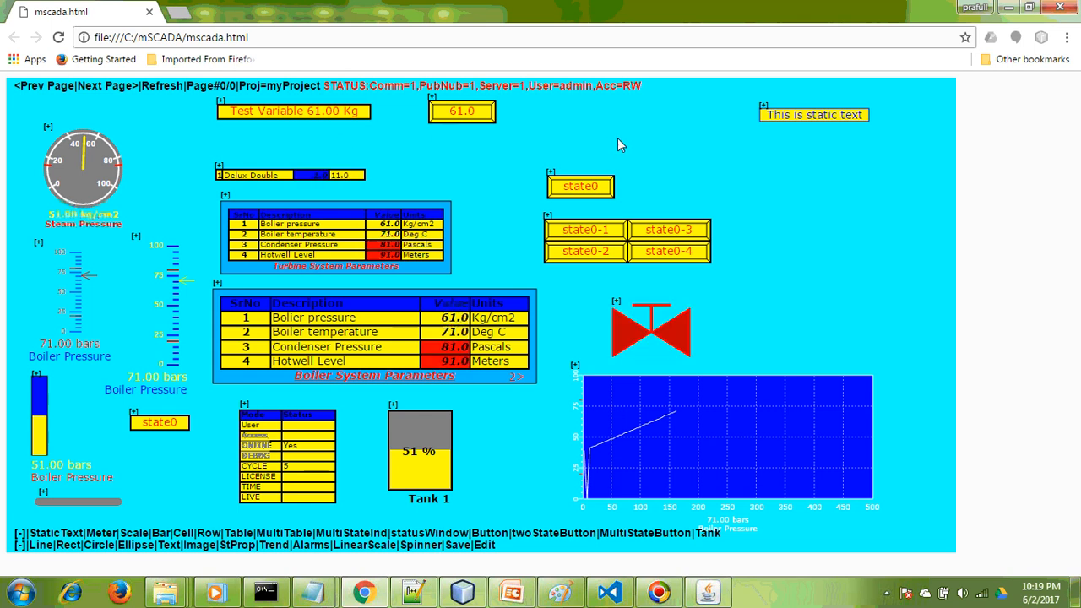
Step: Move the Steam Pressure meter to just below the static text box and end the move
{"action": "left_click", "coordinate": [47, 127]}
{"action": "left_click", "coordinate": [83, 127]}
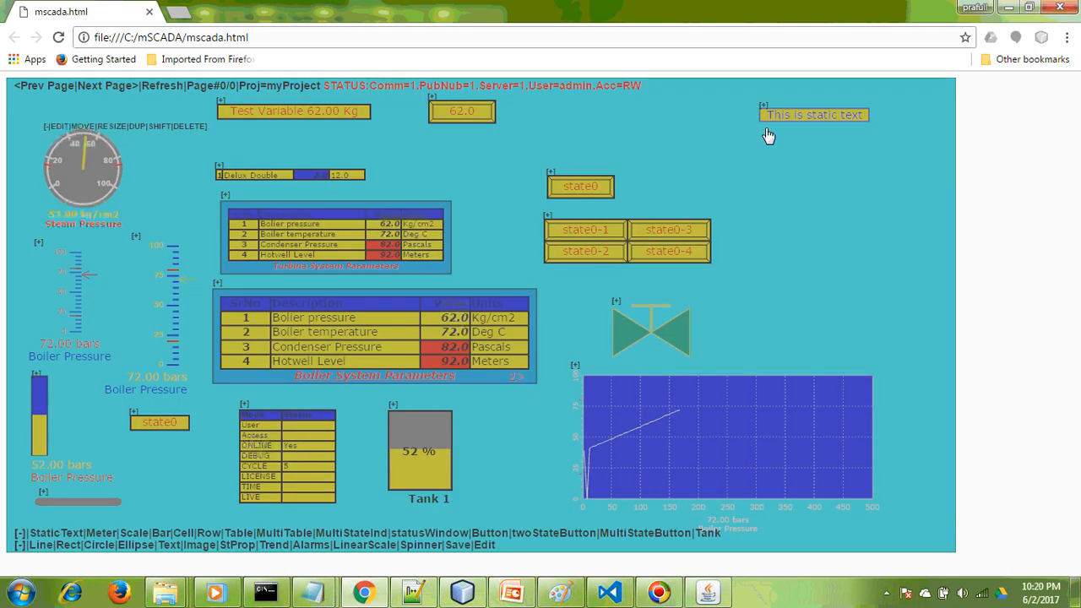
{"action": "left_click", "coordinate": [767, 159]}
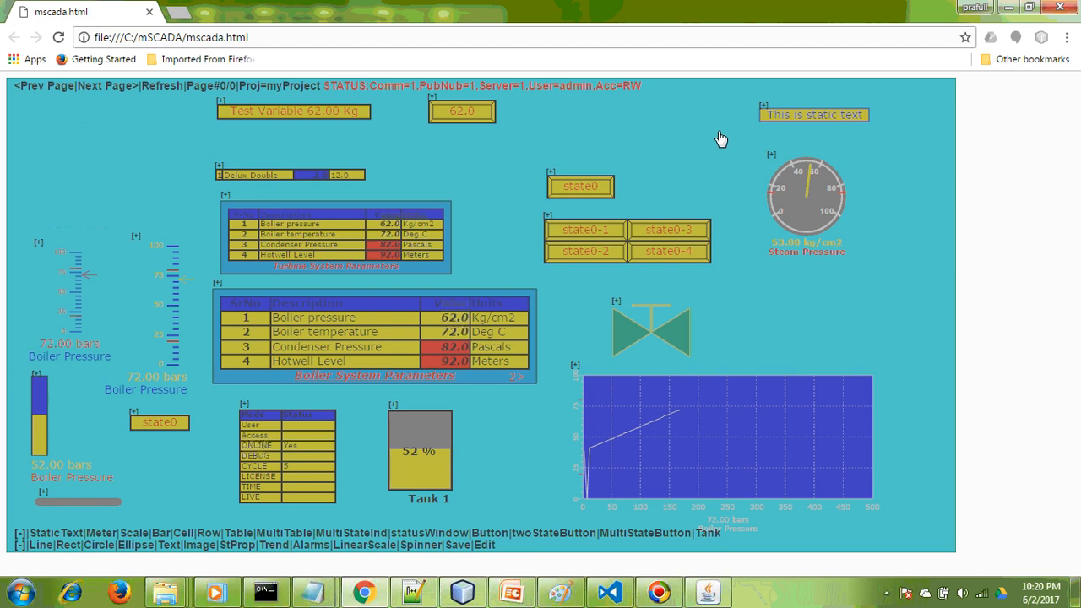
{"action": "right_click", "coordinate": [712, 133]}
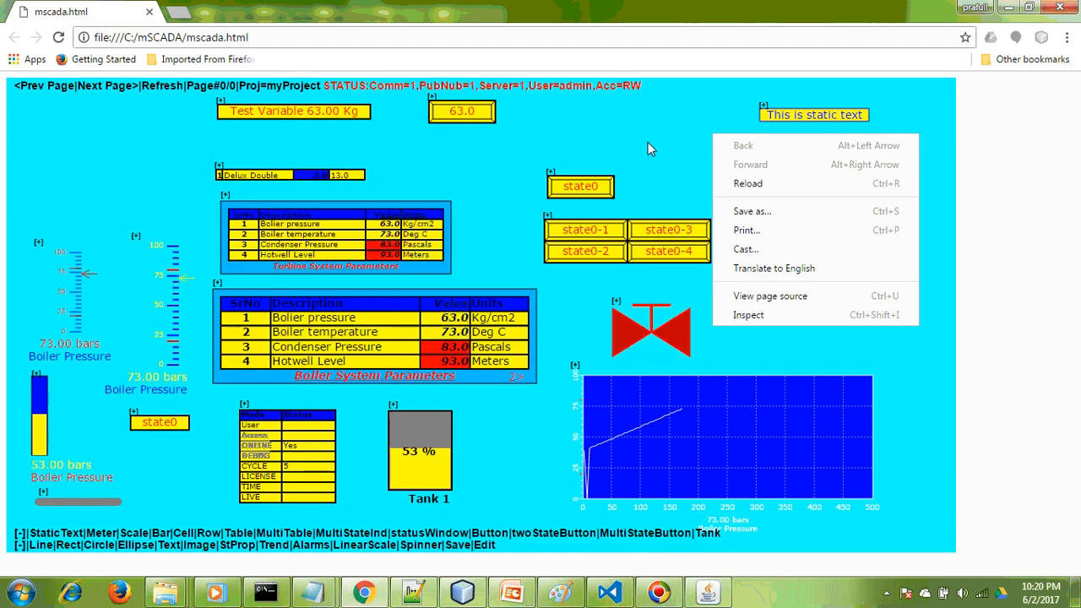
{"action": "left_click", "coordinate": [668, 140]}
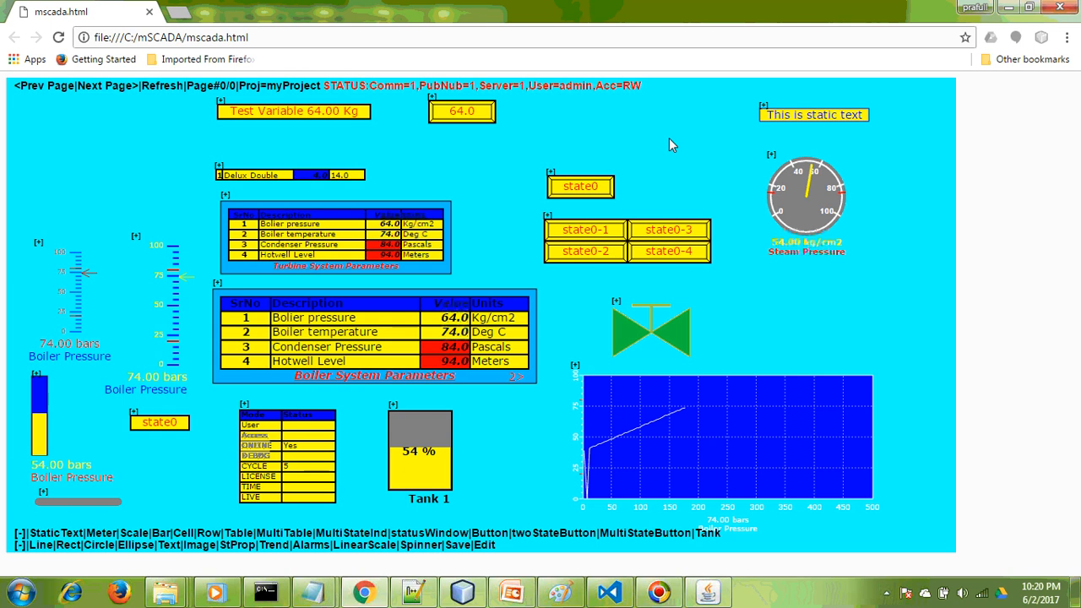
Step: Resize the static text box to be wider and taller while keeping it above the Steam Pressure meter
{"action": "left_click", "coordinate": [764, 108]}
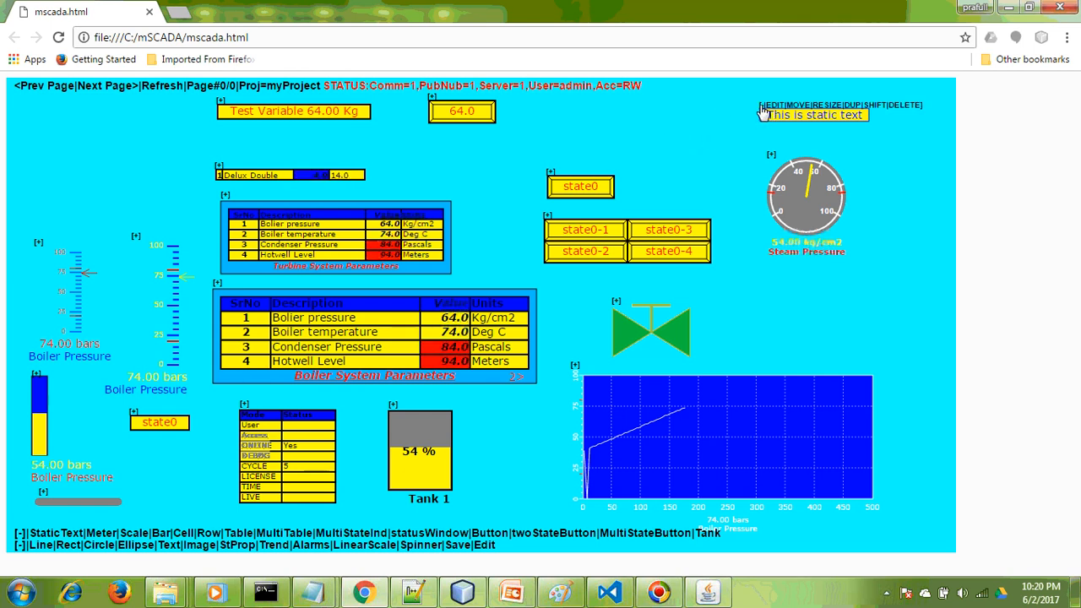
{"action": "left_click", "coordinate": [824, 105]}
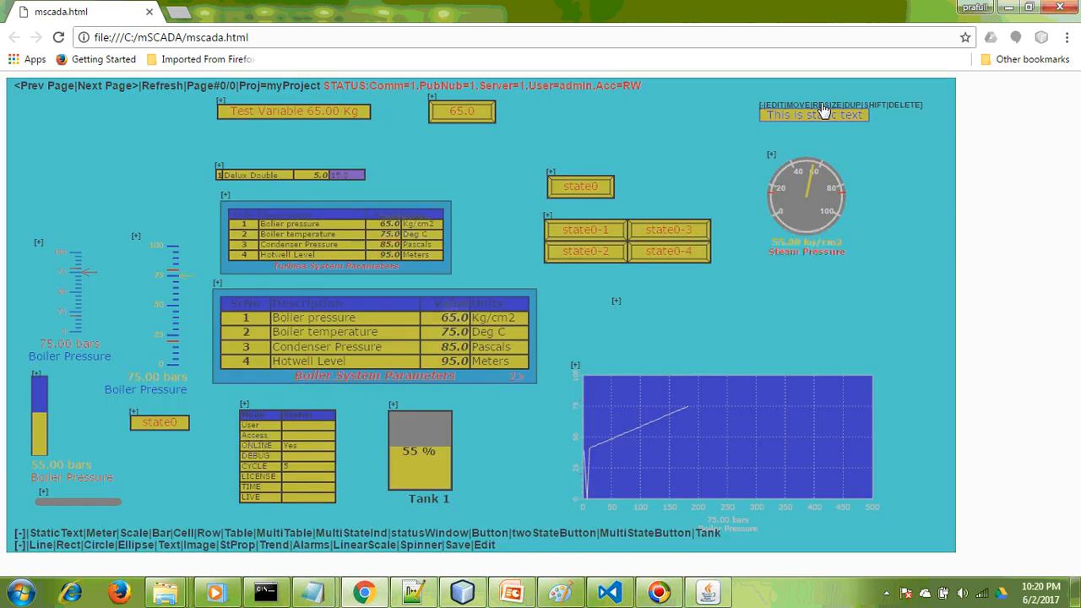
{"action": "left_click", "coordinate": [898, 145]}
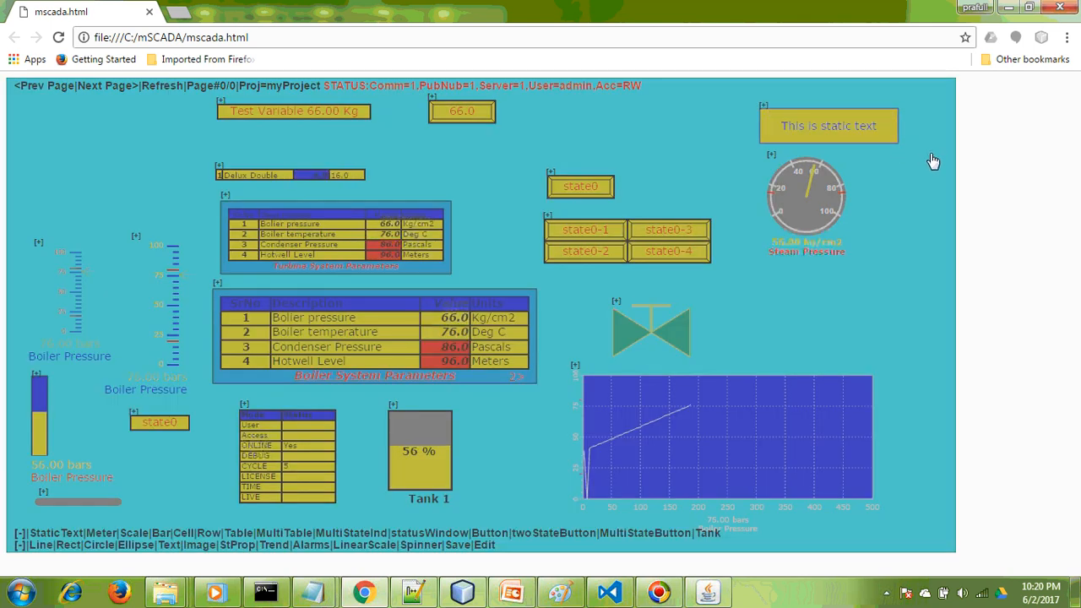
{"action": "left_click", "coordinate": [931, 156]}
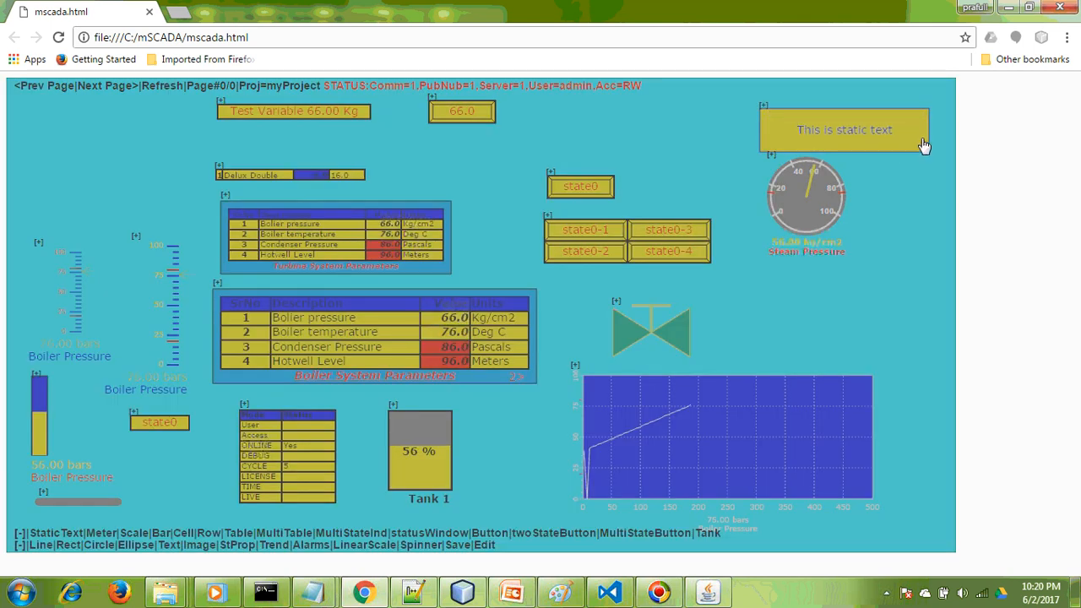
{"action": "left_click", "coordinate": [924, 146]}
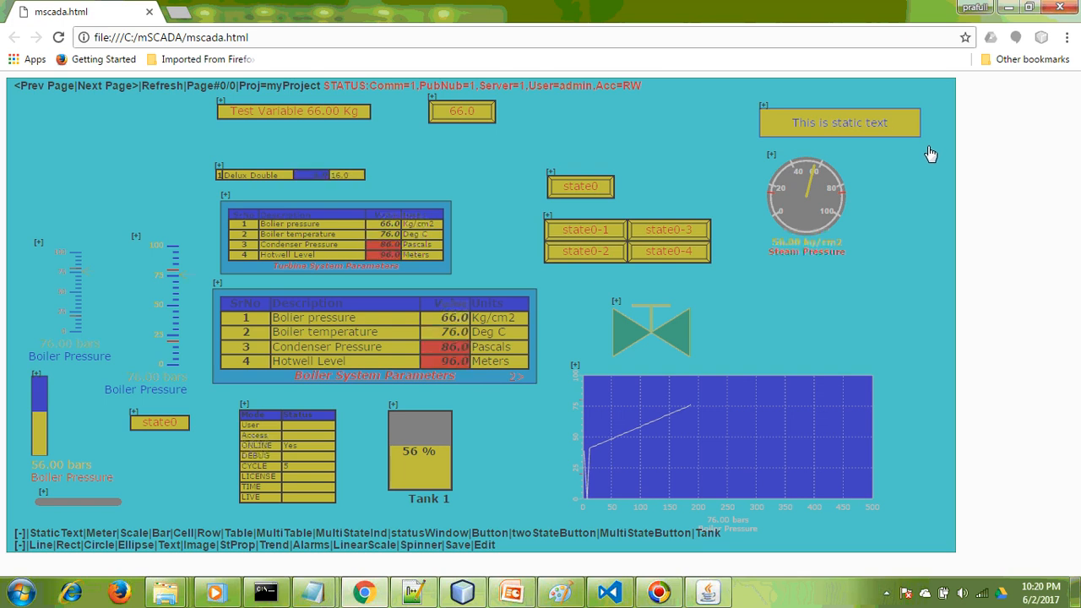
{"action": "left_click", "coordinate": [930, 153]}
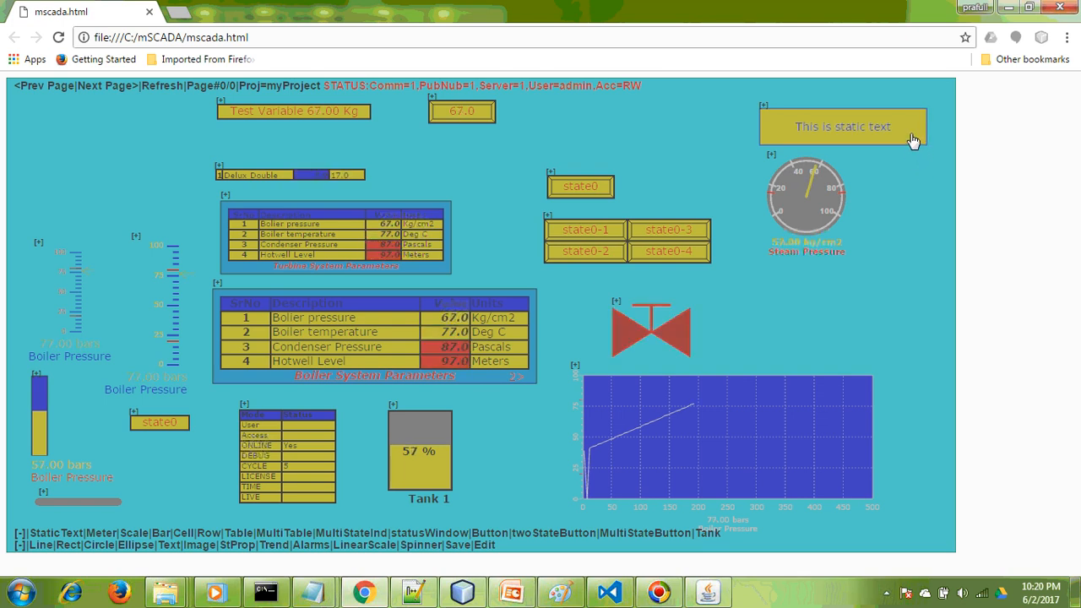
{"action": "right_click", "coordinate": [913, 160]}
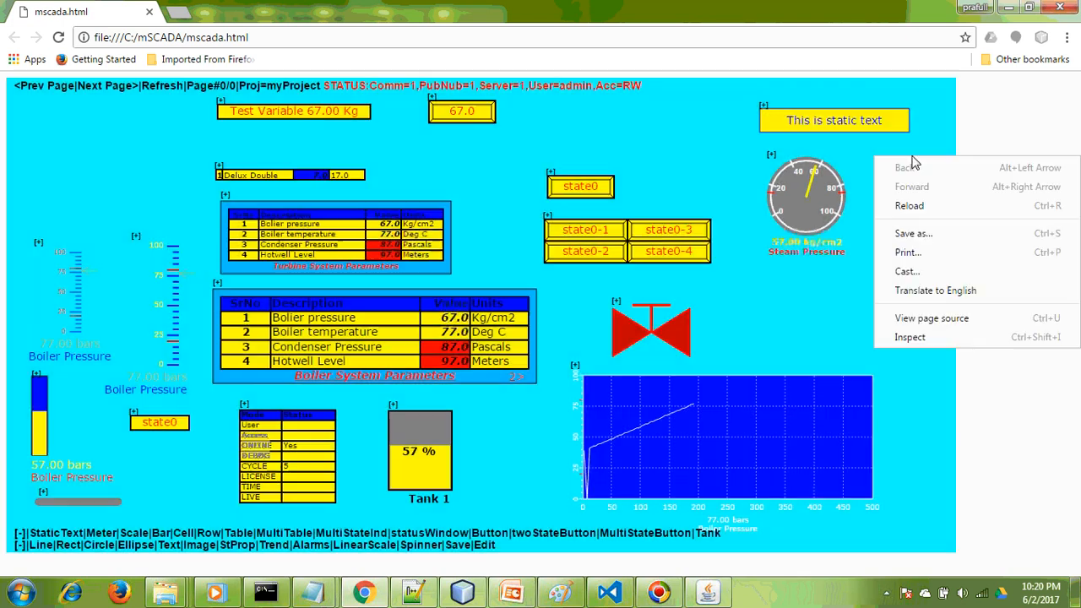
{"action": "left_click", "coordinate": [765, 106]}
Step: Duplicate the enlarged static text box and confirm the duplication
{"action": "left_click", "coordinate": [764, 106]}
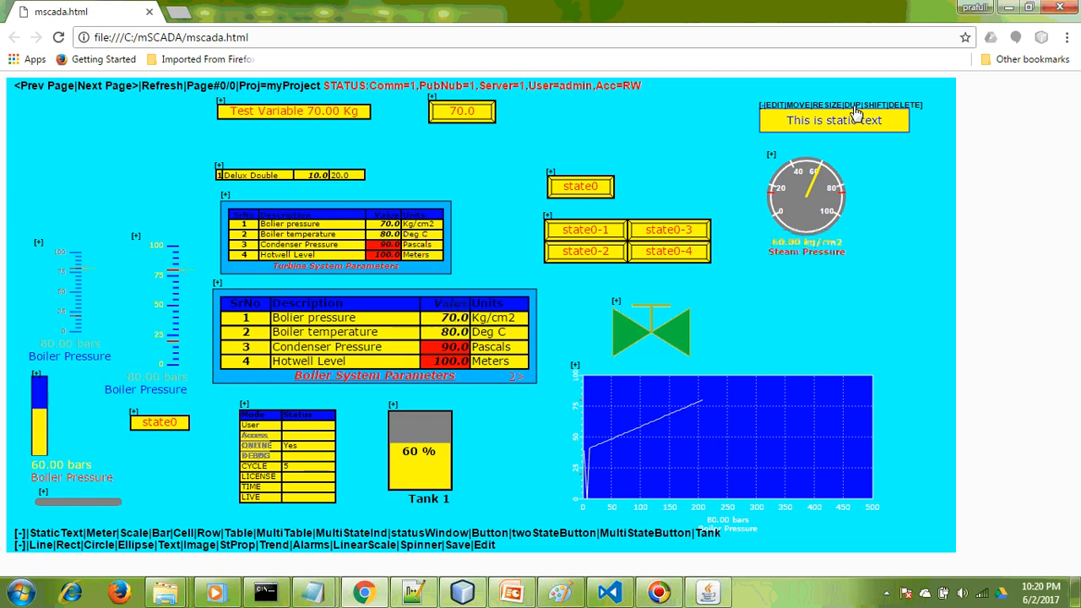
{"action": "left_click", "coordinate": [854, 105]}
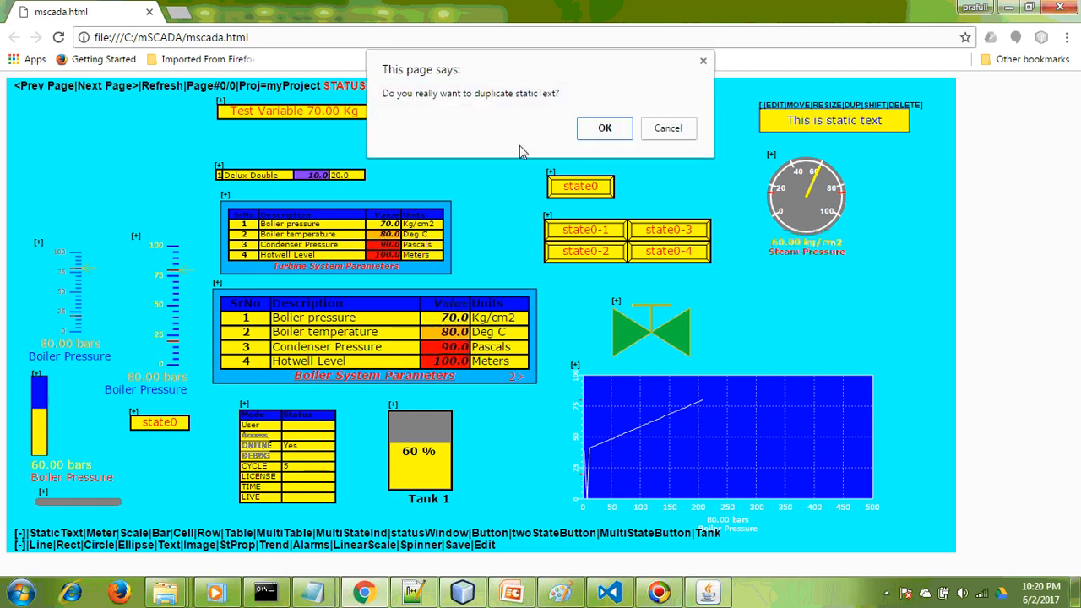
{"action": "left_click", "coordinate": [605, 131]}
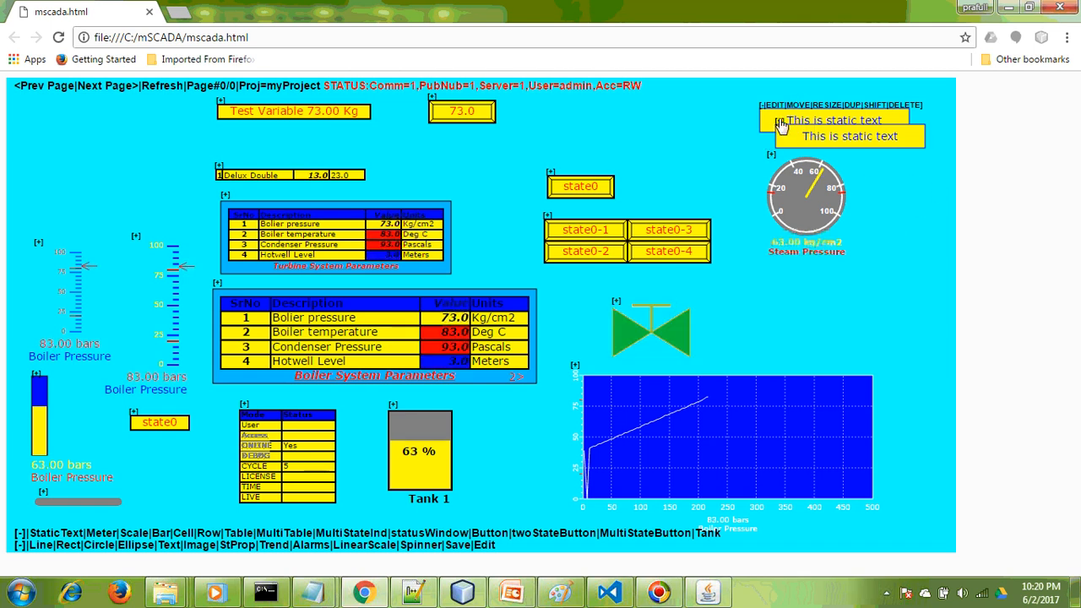
Step: Move the original static text box out from behind its duplicate to the empty area above the state0 buttons and end the move
{"action": "left_click", "coordinate": [779, 121]}
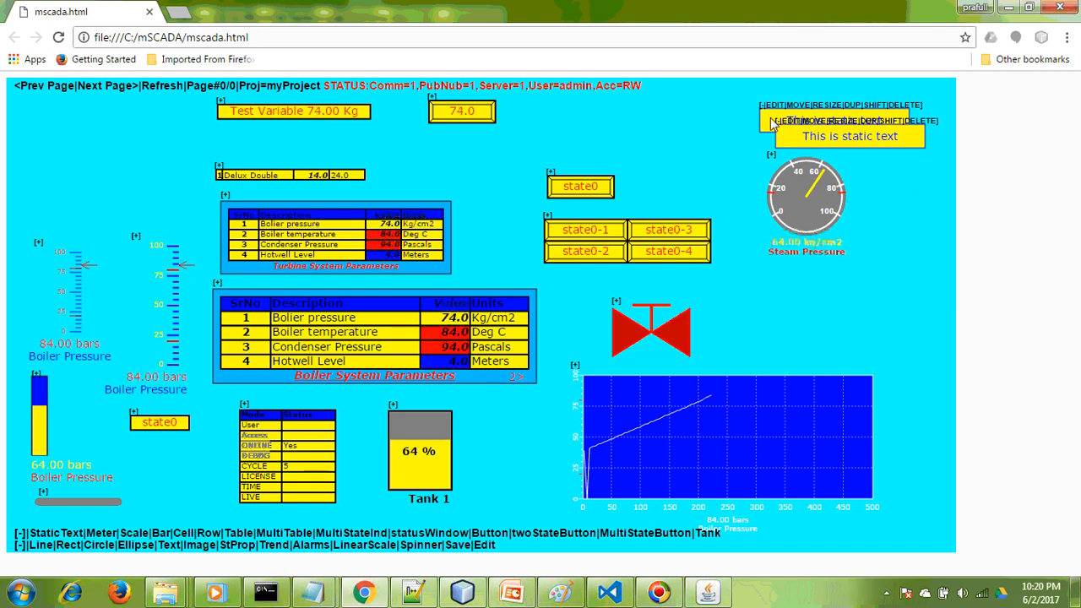
{"action": "left_click", "coordinate": [794, 108]}
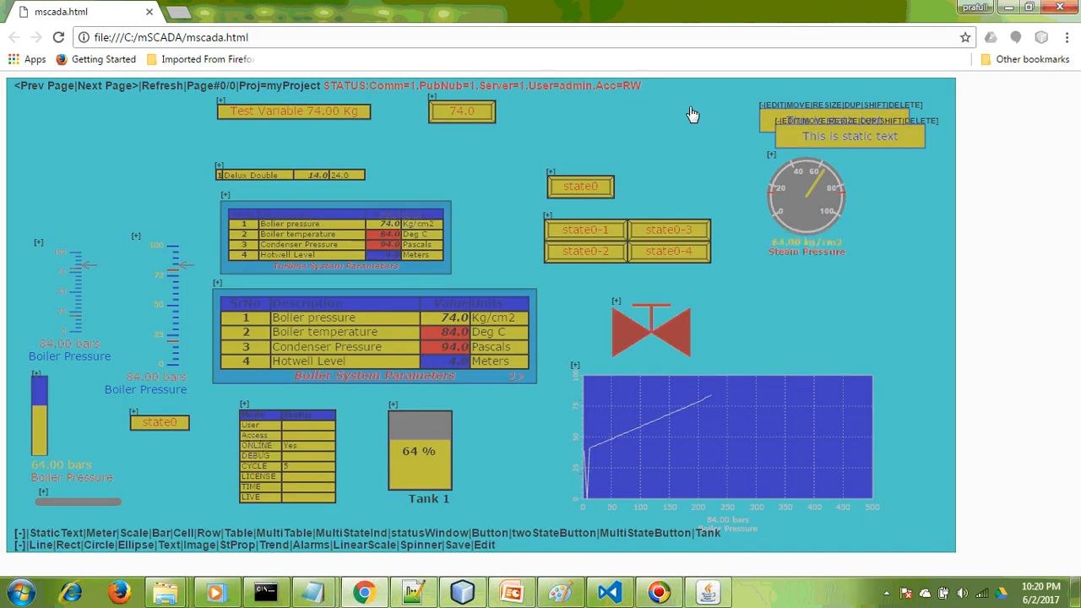
{"action": "left_click", "coordinate": [622, 116]}
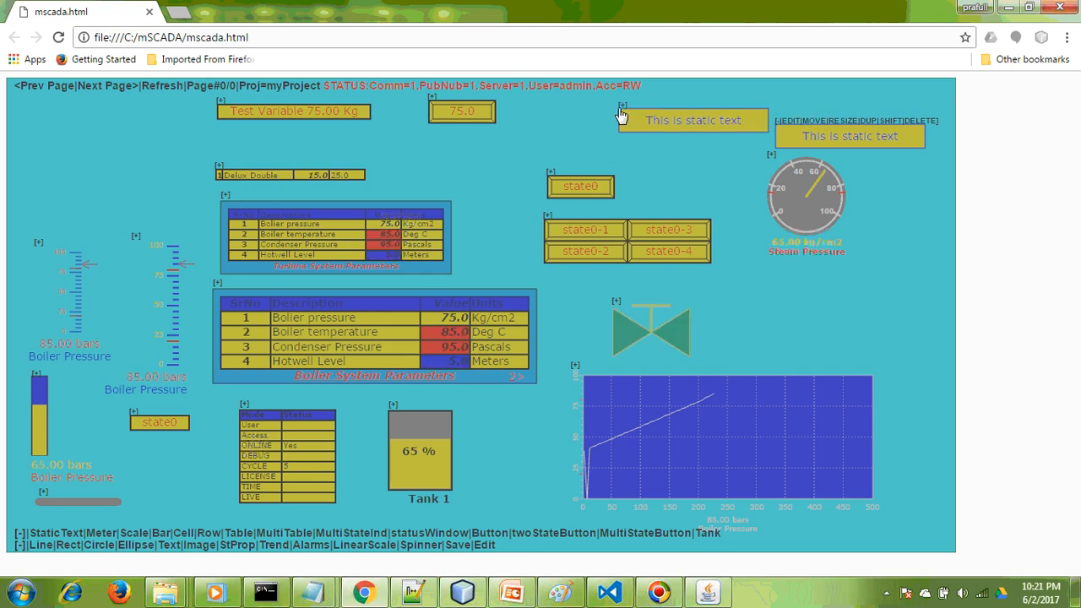
{"action": "right_click", "coordinate": [688, 166]}
{"action": "left_click", "coordinate": [935, 198]}
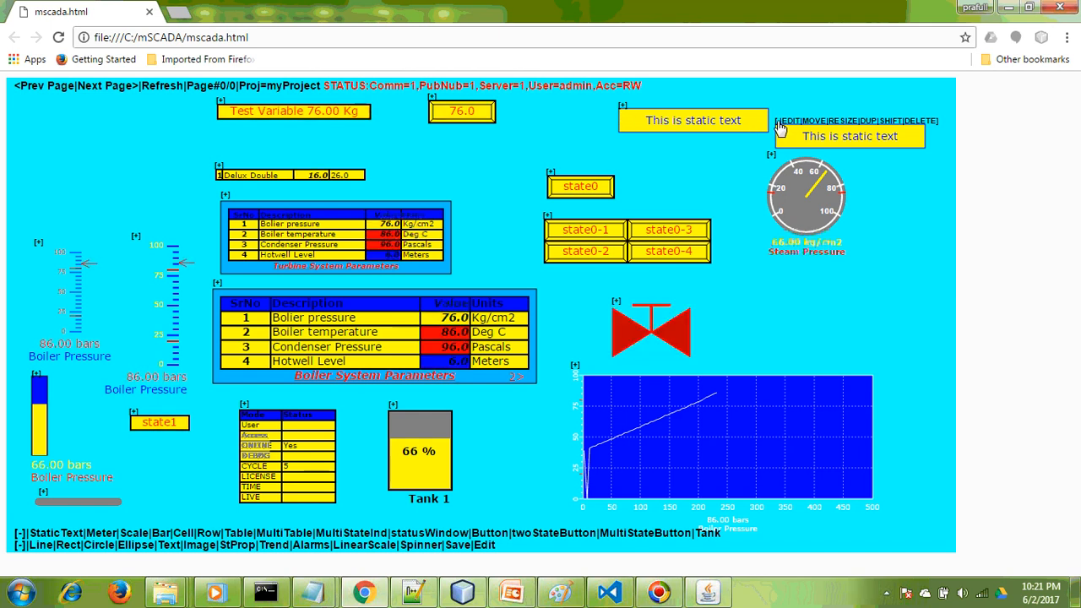
Step: Move that static text box down so it partly overlaps the single state0 button, and end the move
{"action": "mouse_move", "coordinate": [622, 105]}
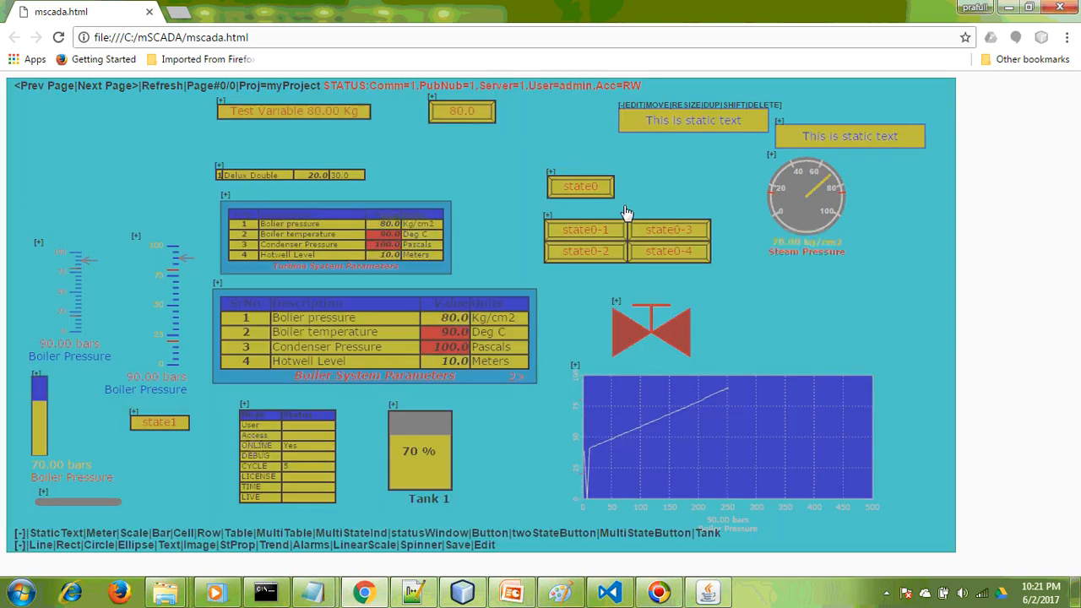
{"action": "left_click", "coordinate": [577, 163]}
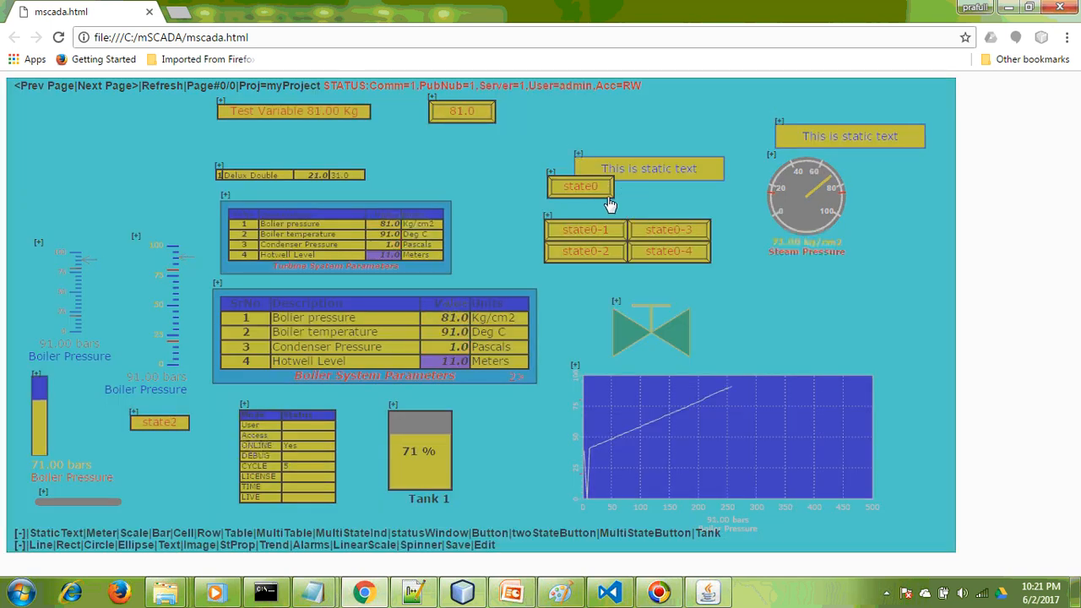
{"action": "right_click", "coordinate": [630, 128]}
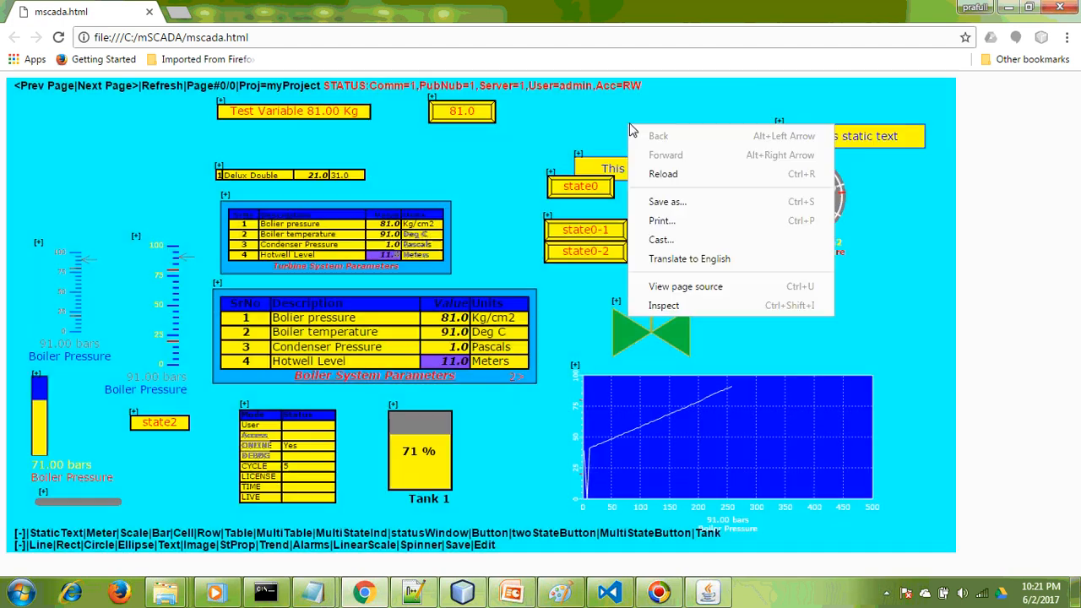
{"action": "left_click", "coordinate": [510, 152]}
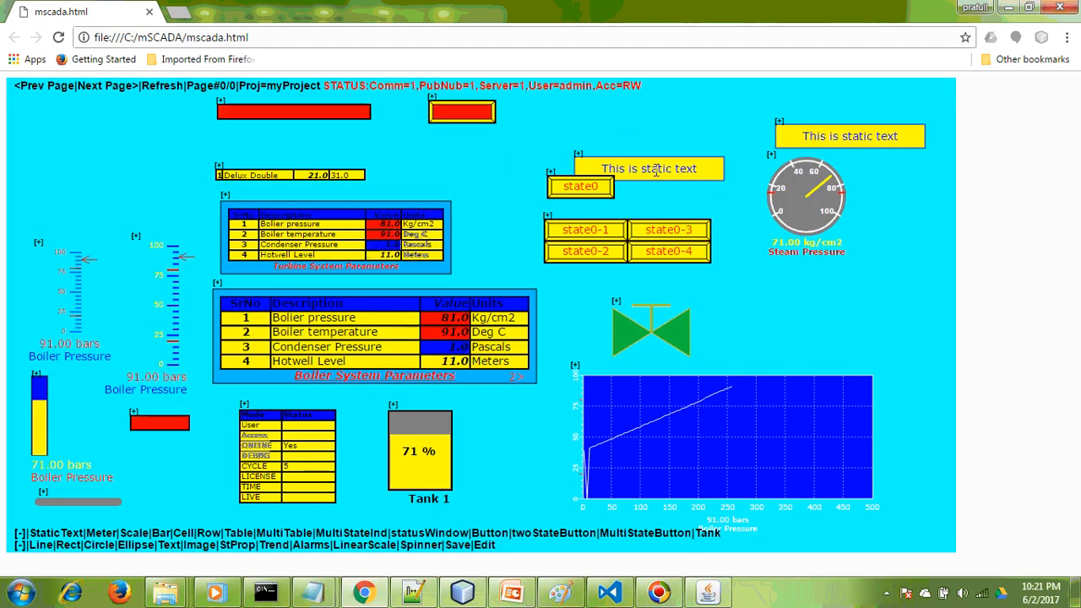
Step: Shift the static text box overlapping the state0 button to the top layer and confirm the shift
{"action": "left_click", "coordinate": [578, 156]}
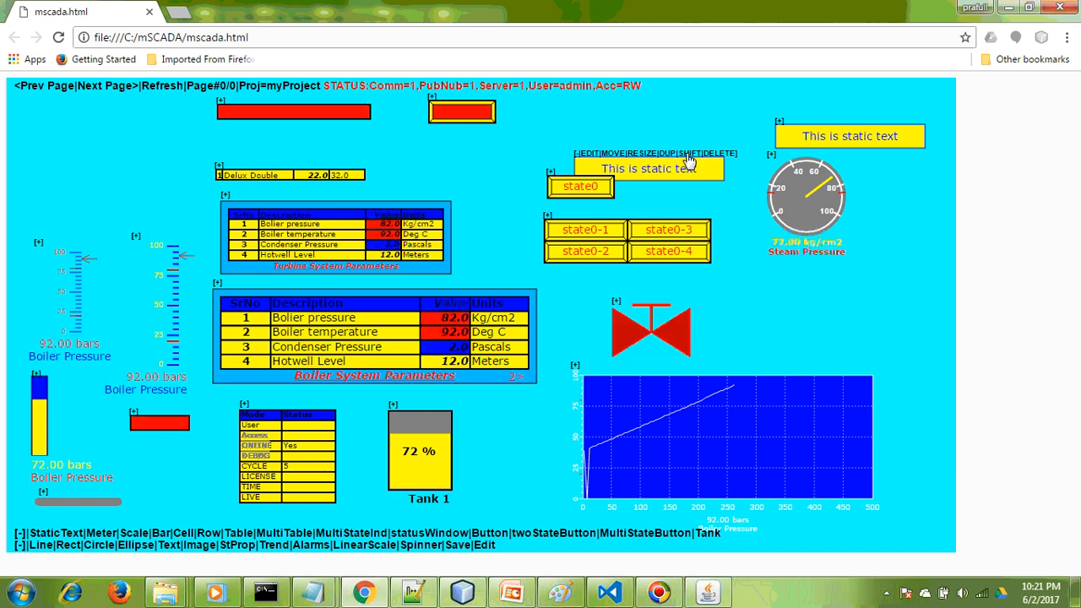
{"action": "left_click", "coordinate": [691, 155]}
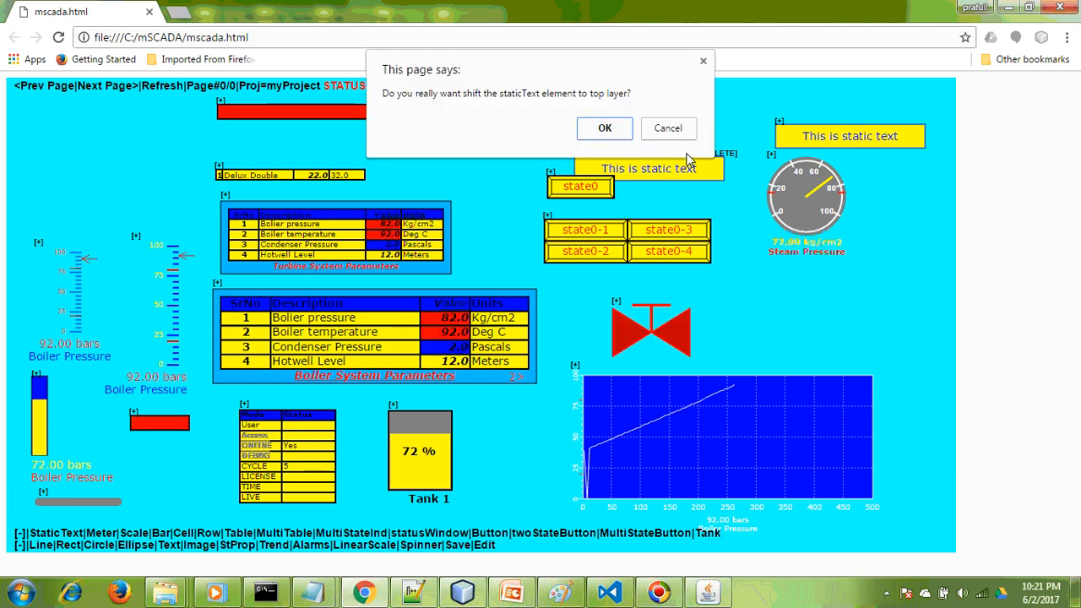
{"action": "left_click", "coordinate": [616, 132]}
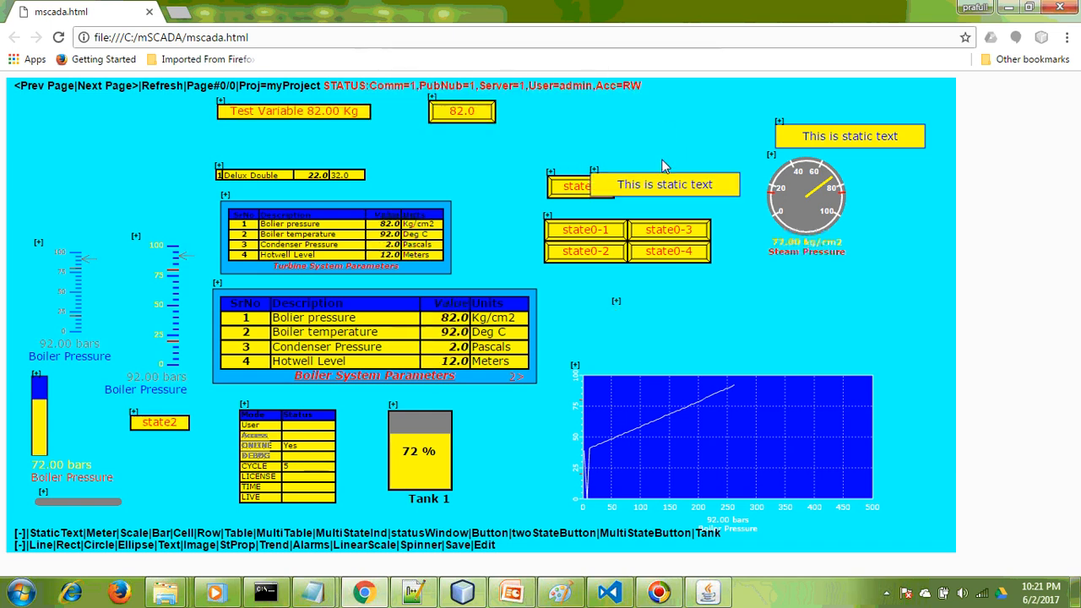
Step: Delete the static text box that covers the state0 button and confirm the deletion
{"action": "left_click", "coordinate": [594, 170]}
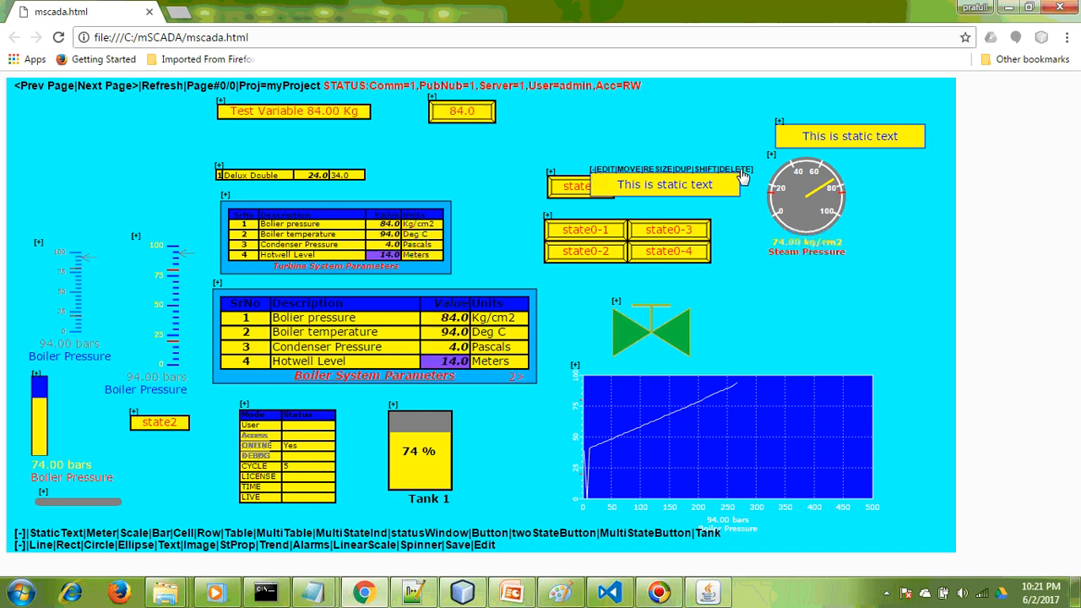
{"action": "left_click", "coordinate": [742, 170]}
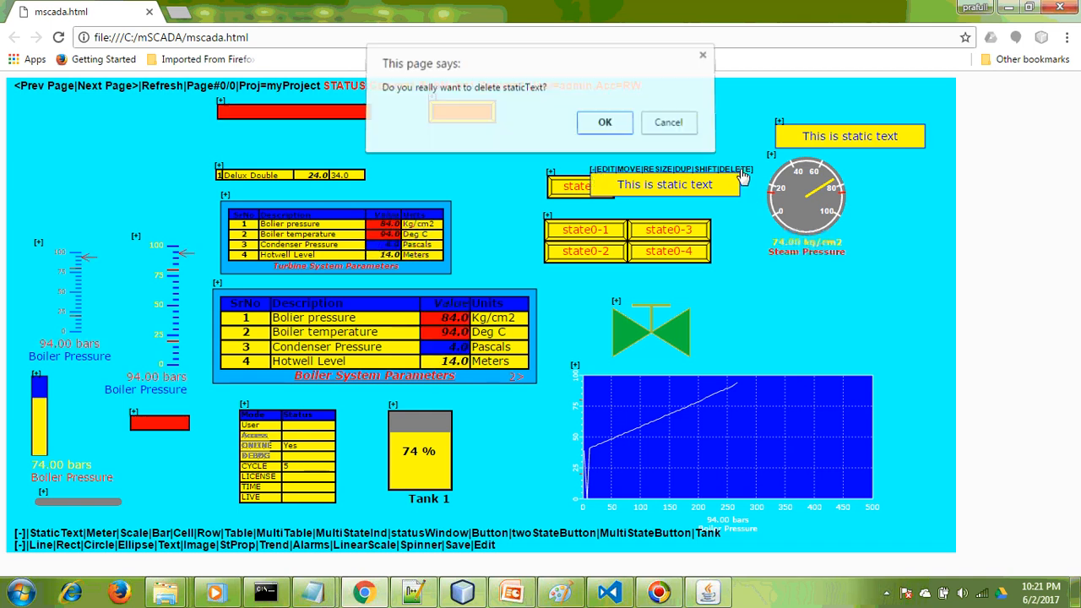
{"action": "left_click", "coordinate": [602, 132]}
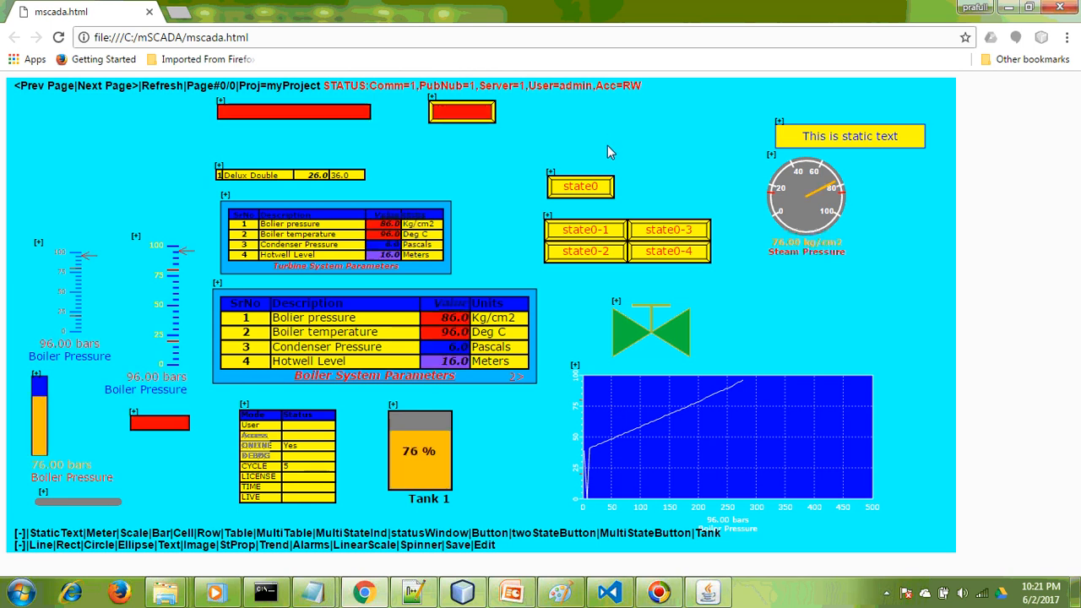
Step: Edit the properties of the static text box above the Steam Pressure meter and set cellvar to "This is static text1"
{"action": "left_click", "coordinate": [780, 123]}
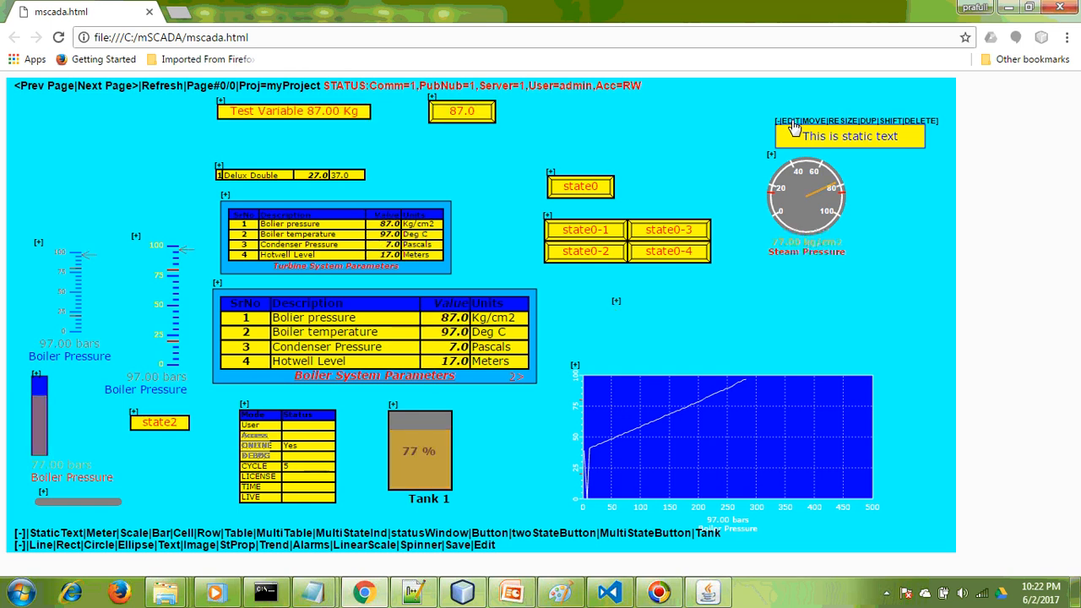
{"action": "left_click", "coordinate": [792, 122]}
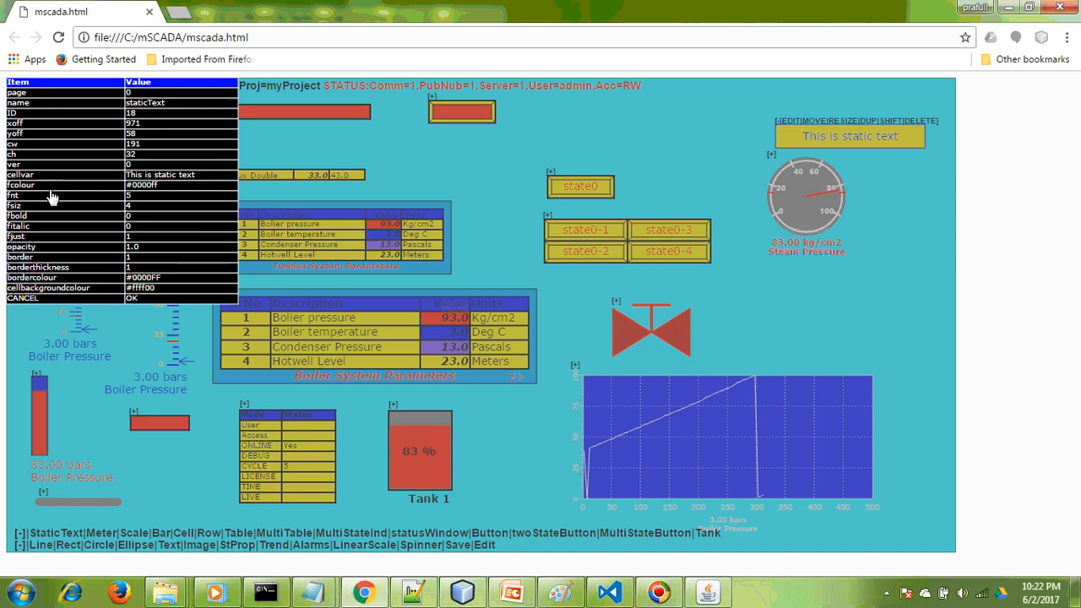
{"action": "left_click", "coordinate": [170, 178]}
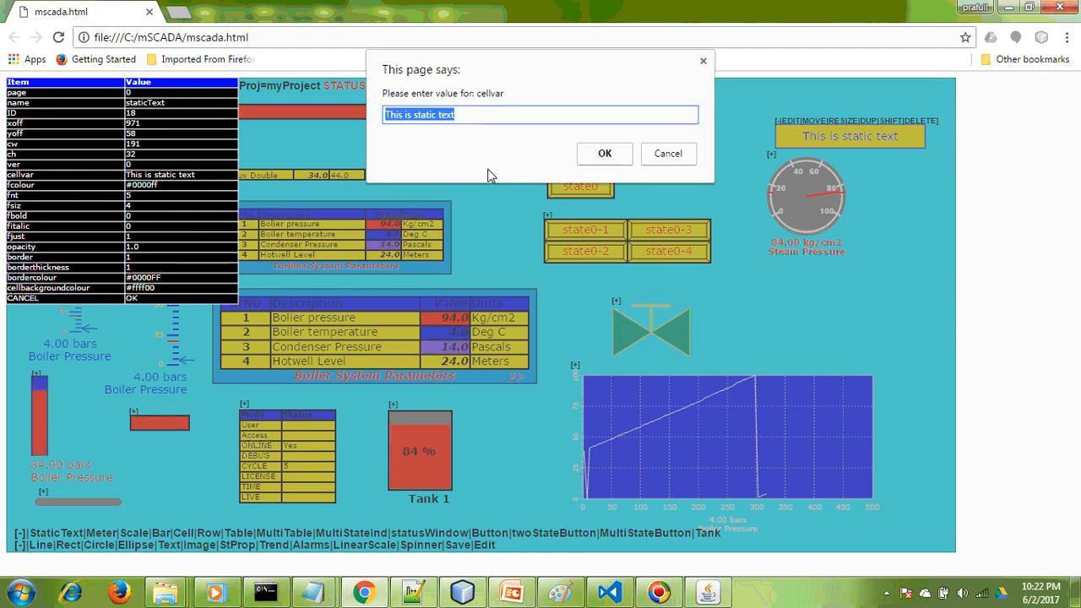
{"action": "left_click", "coordinate": [490, 108]}
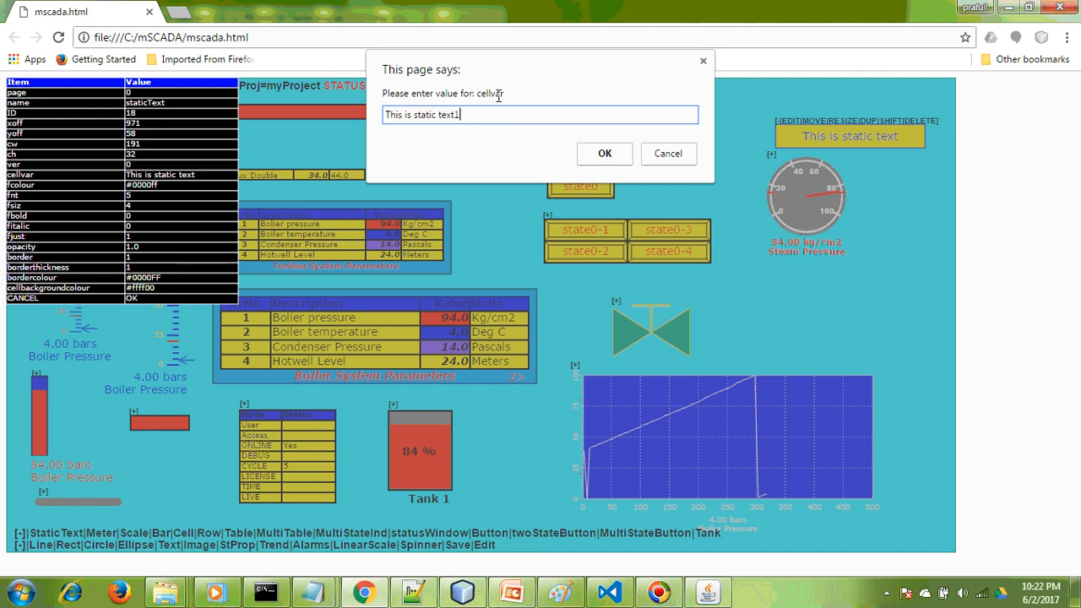
{"action": "left_click", "coordinate": [608, 155]}
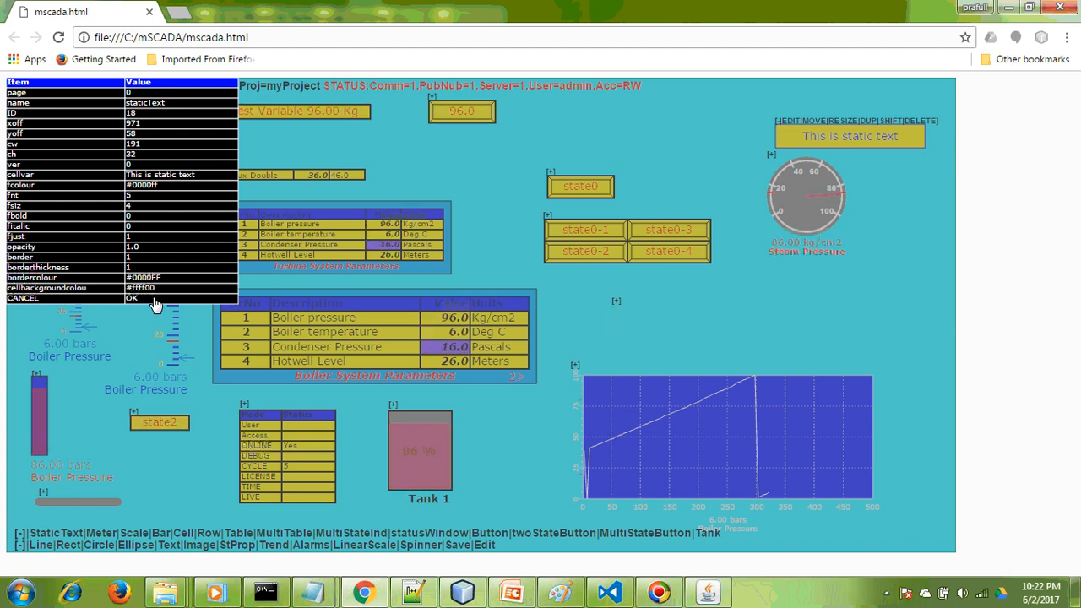
Step: Set the static text's font colour (fcolour) to #ff0000
{"action": "left_click", "coordinate": [162, 189]}
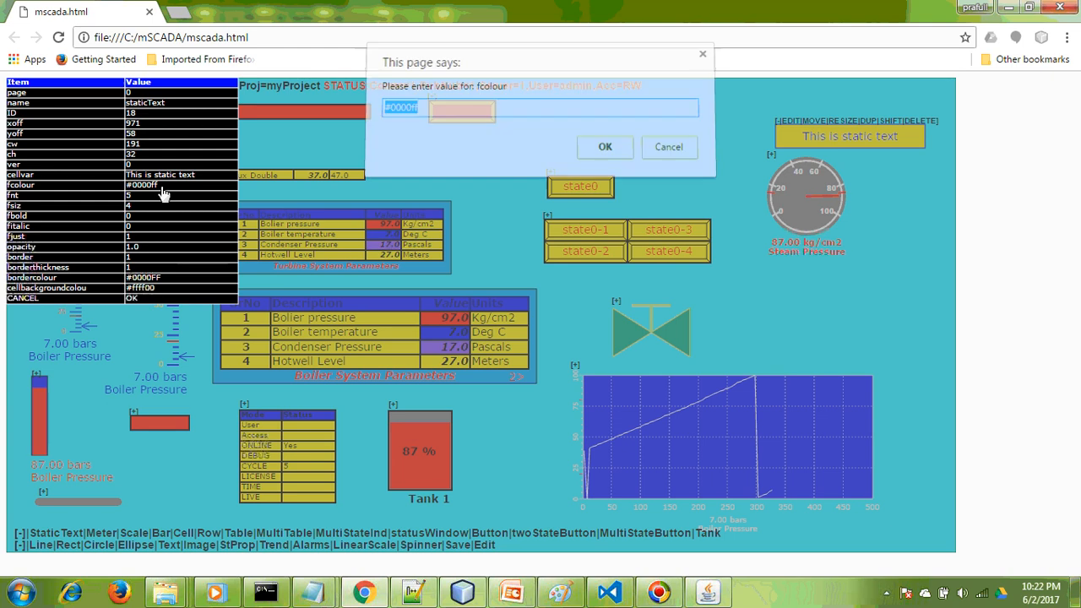
{"action": "left_click", "coordinate": [452, 116]}
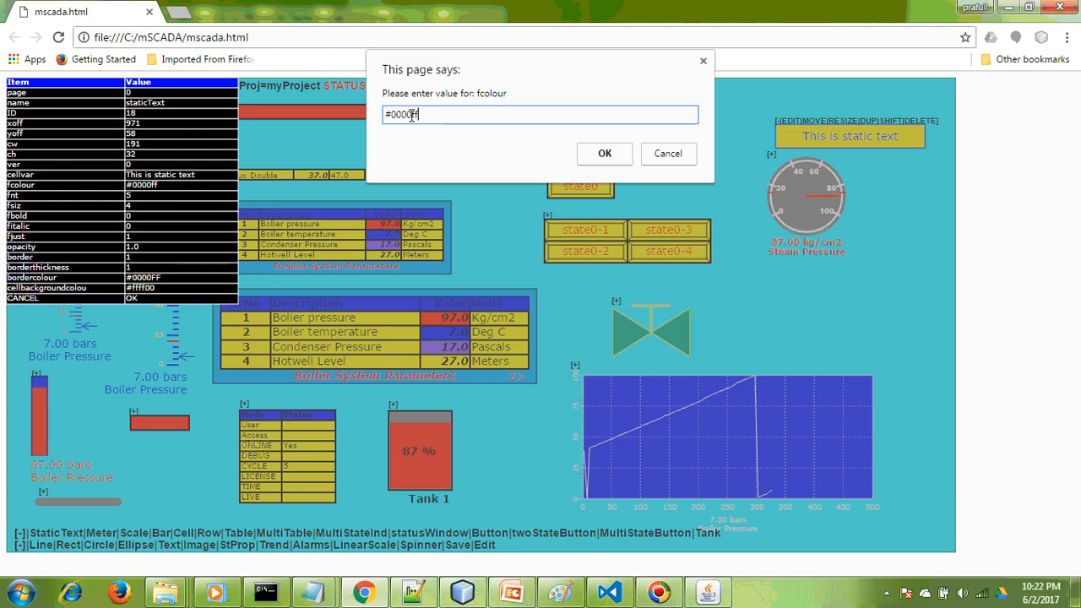
{"action": "left_click_drag", "start_coordinate": [424, 114], "coordinate": [393, 118]}
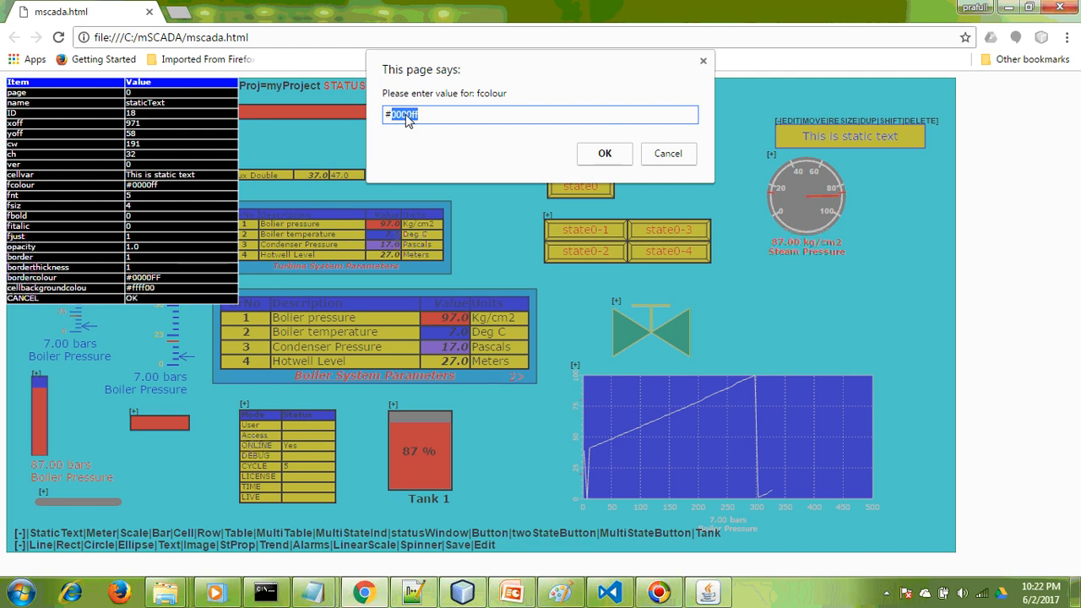
{"action": "type", "text": "ff0000"}
{"action": "left_click", "coordinate": [600, 154]}
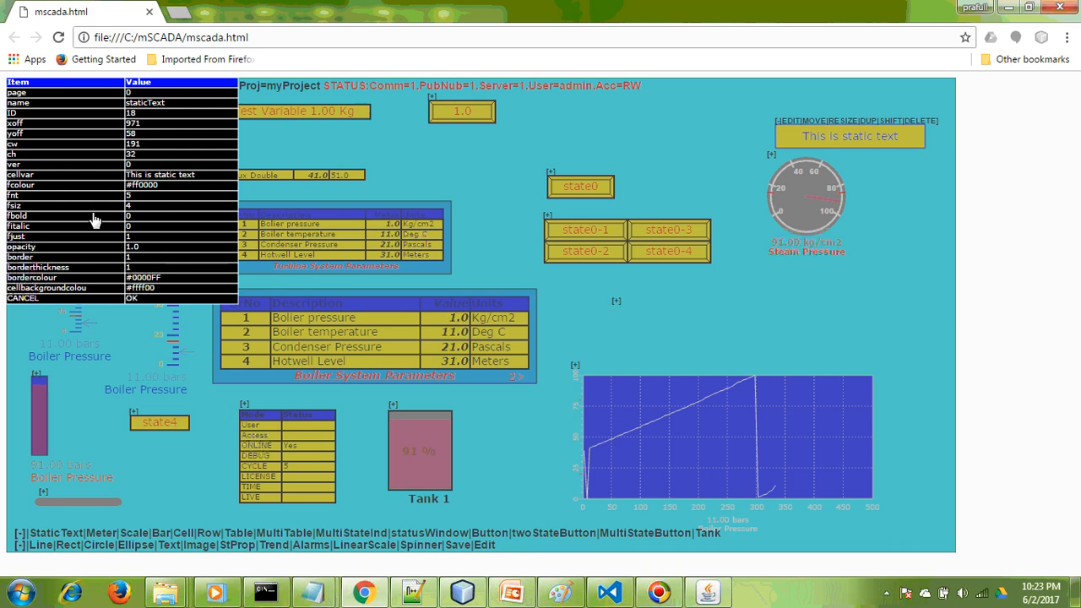
Step: Set the static text's fnt to 6 and fsiz to 8, and apply the edited properties
{"action": "left_click", "coordinate": [154, 197]}
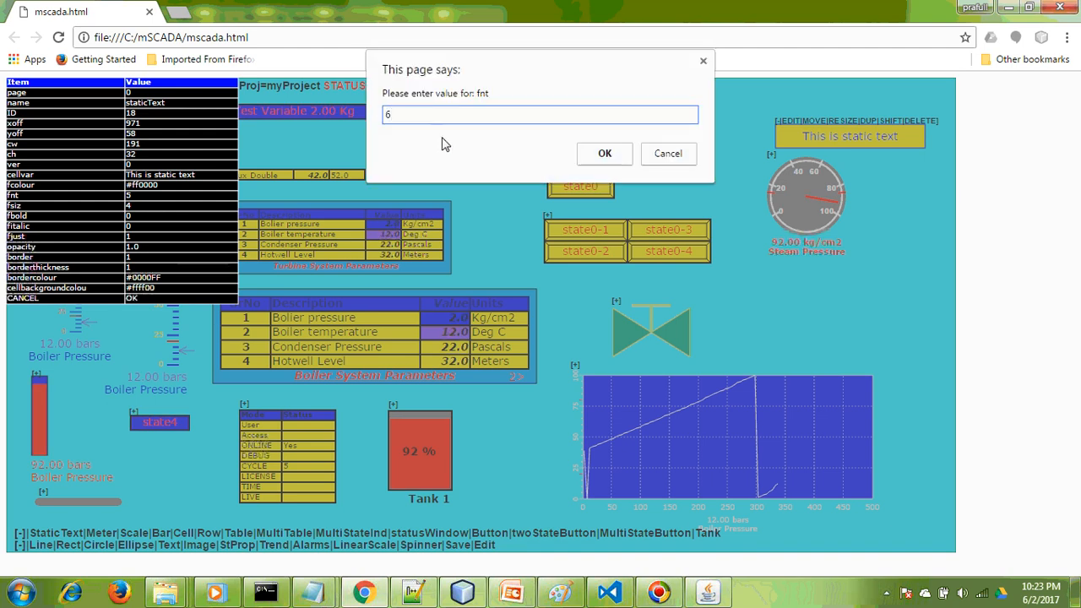
{"action": "type", "text": "6"}
{"action": "left_click", "coordinate": [604, 153]}
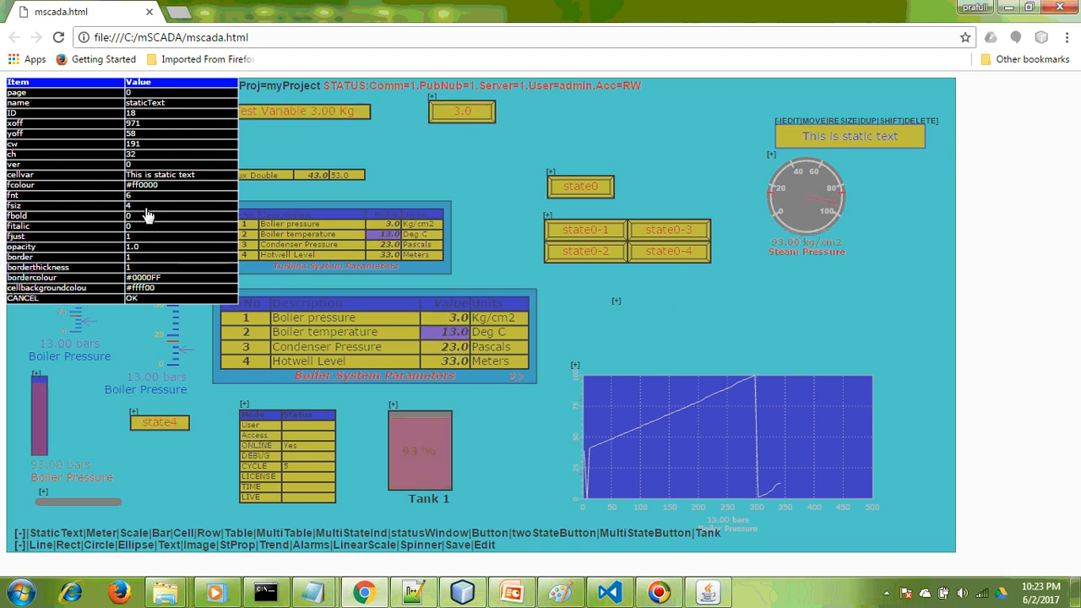
{"action": "left_click", "coordinate": [145, 207]}
{"action": "type", "text": "8"}
{"action": "left_click", "coordinate": [599, 157]}
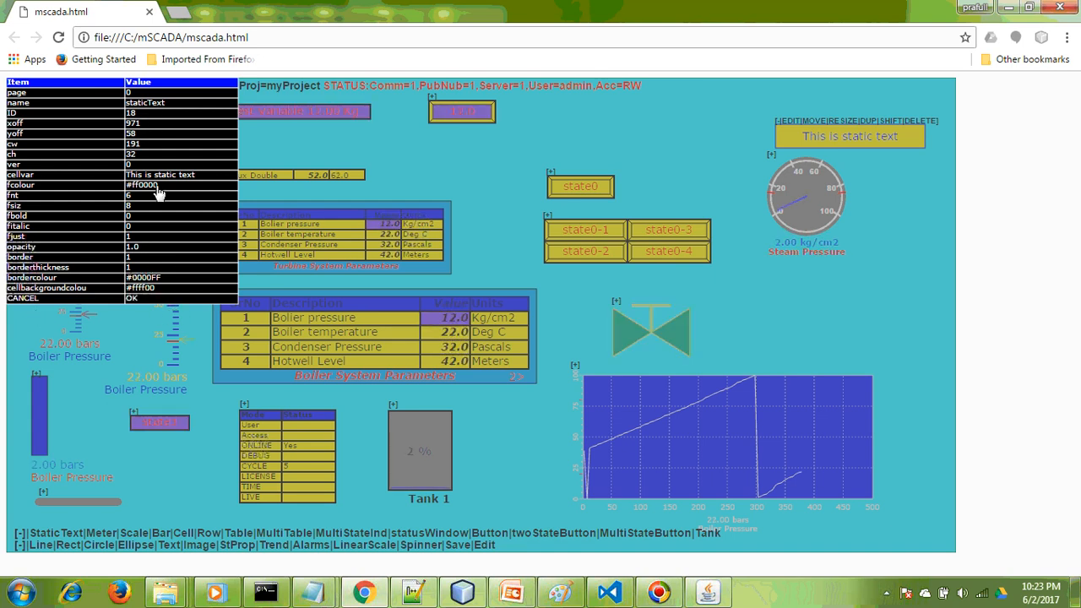
{"action": "left_click", "coordinate": [157, 300]}
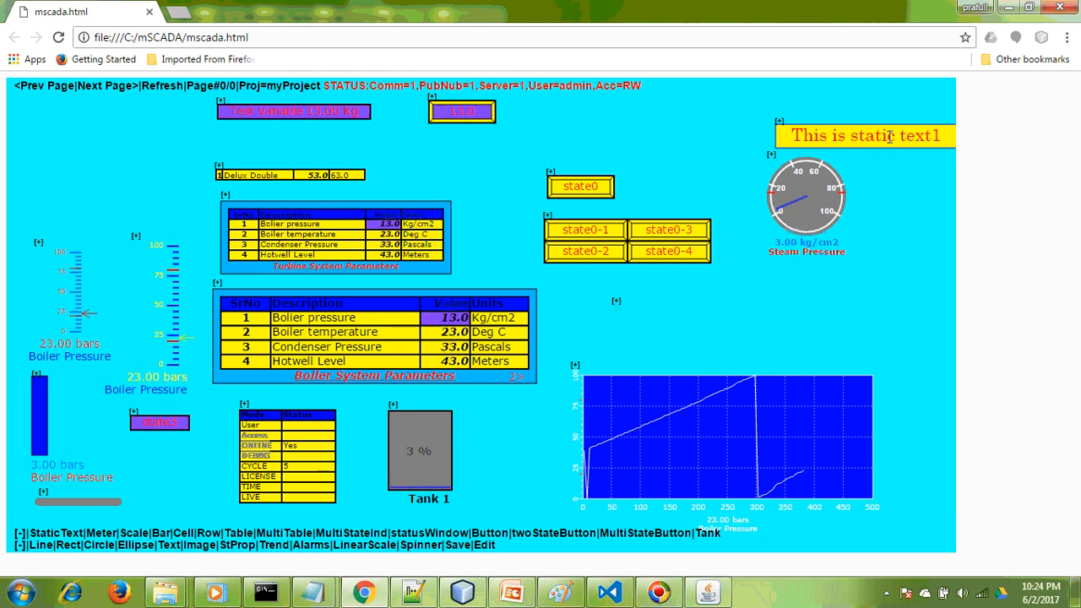
Step: Move the "This is static text1" box up and left so it fits fully inside the page, and end the move
{"action": "left_click", "coordinate": [781, 124]}
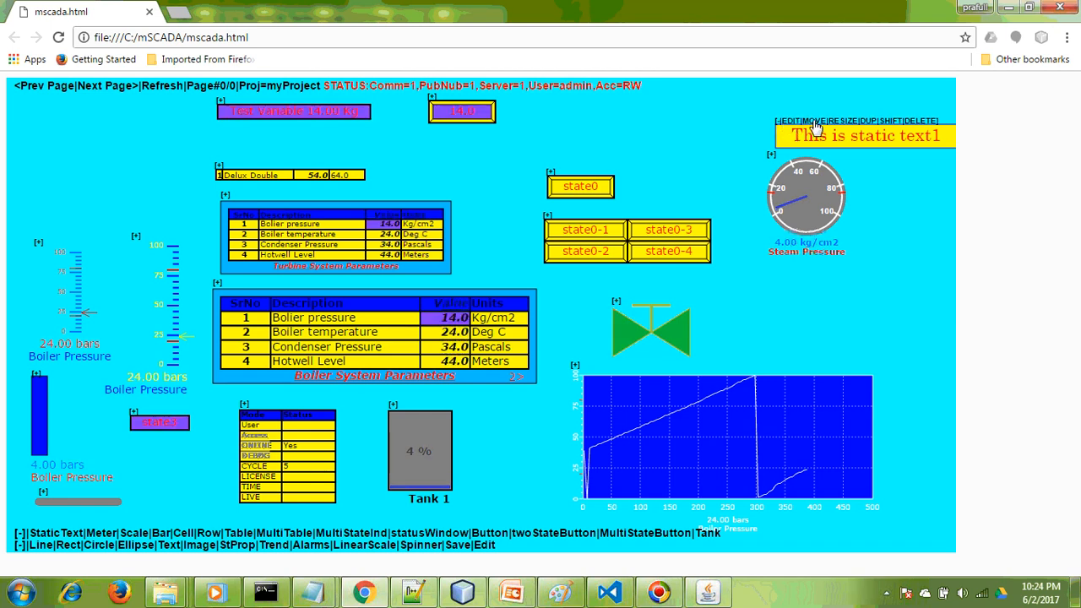
{"action": "left_click", "coordinate": [816, 125]}
{"action": "left_click", "coordinate": [684, 112]}
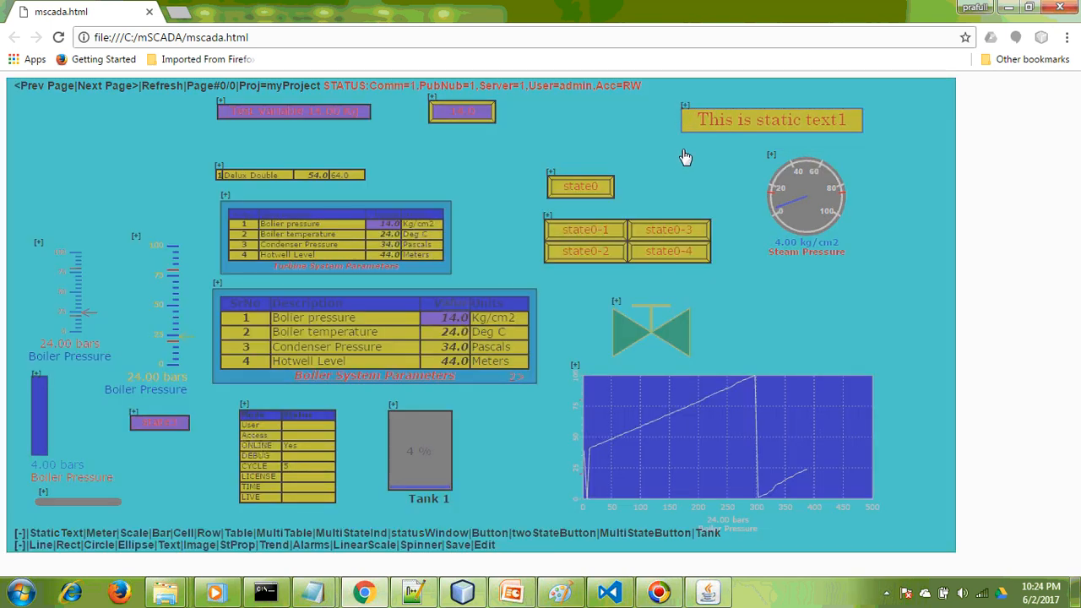
{"action": "right_click", "coordinate": [680, 153]}
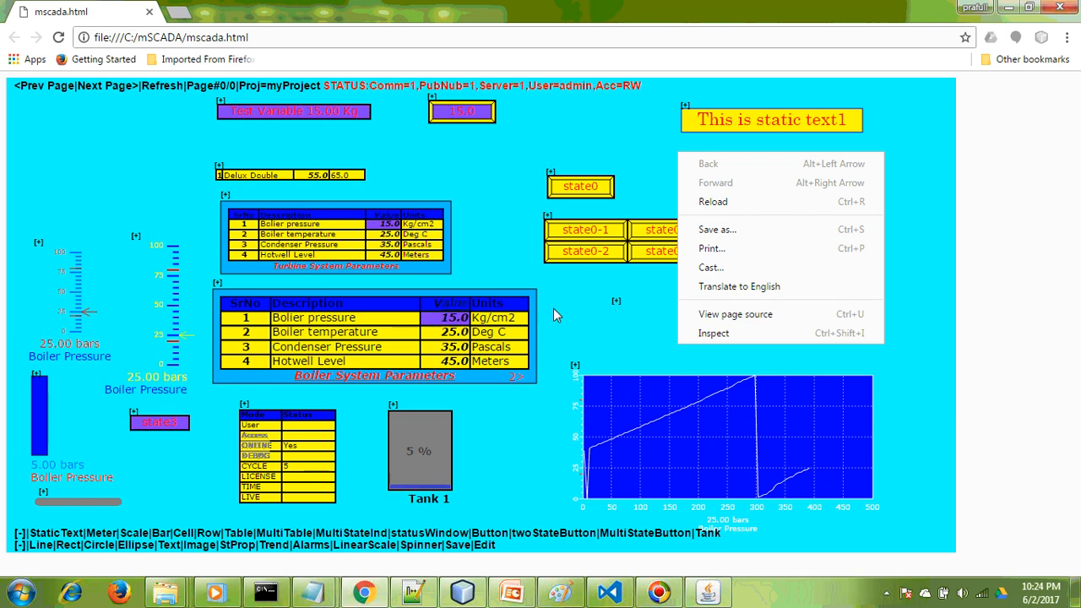
{"action": "left_click", "coordinate": [468, 154]}
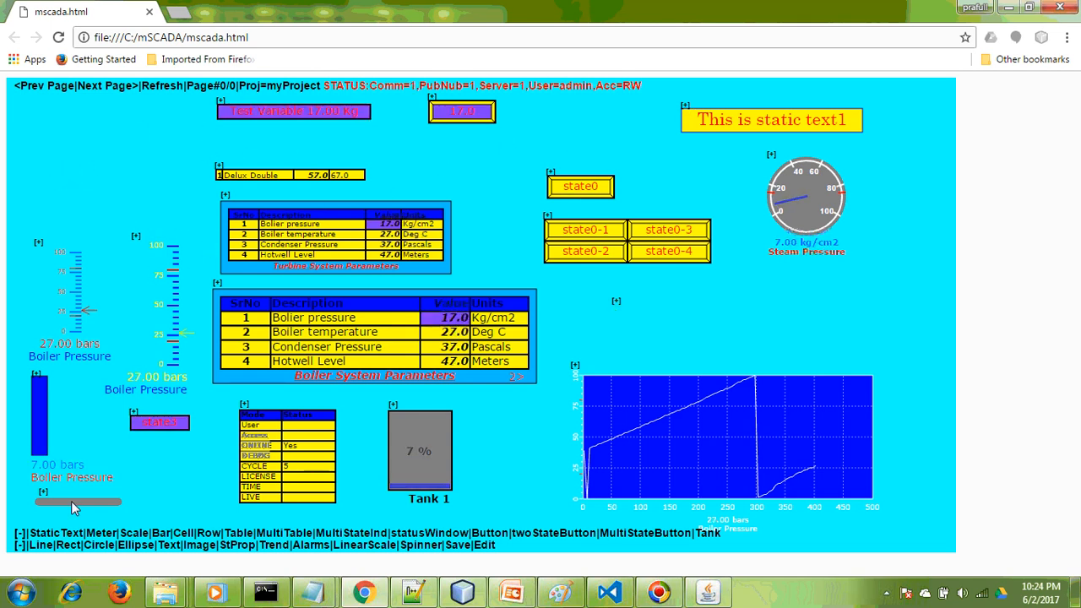
Step: Resize the Steam Pressure meter to be slightly larger and end the resize
{"action": "left_click", "coordinate": [771, 155]}
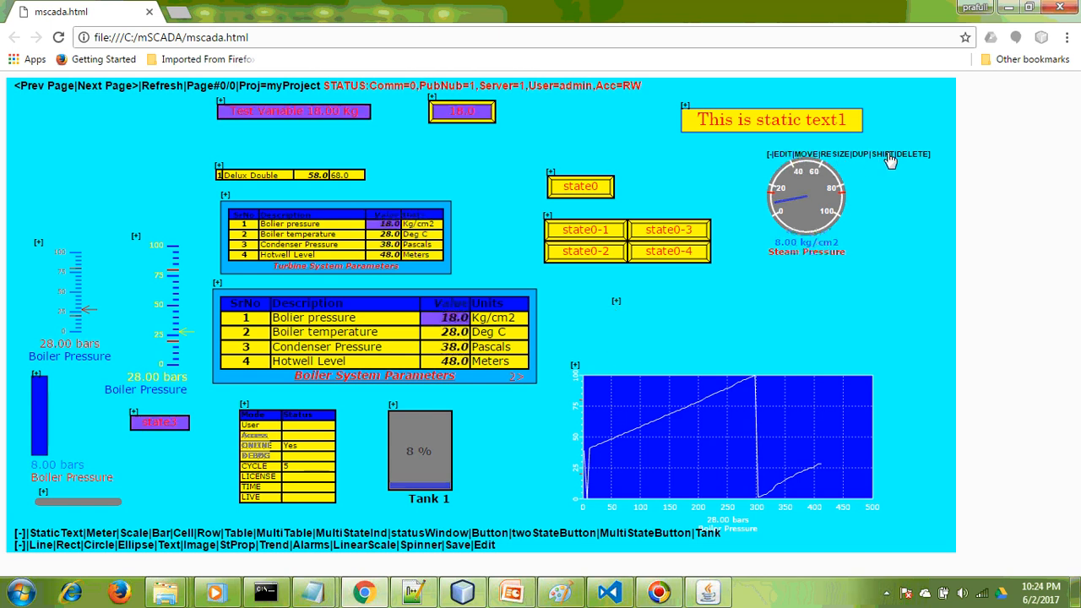
{"action": "left_click", "coordinate": [837, 155]}
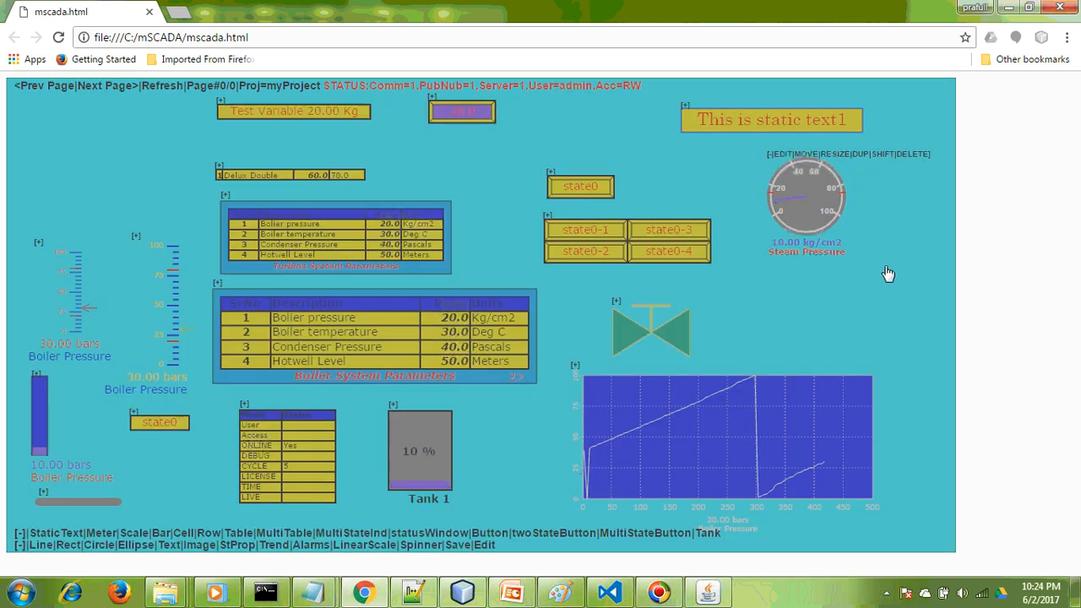
{"action": "left_click", "coordinate": [895, 300]}
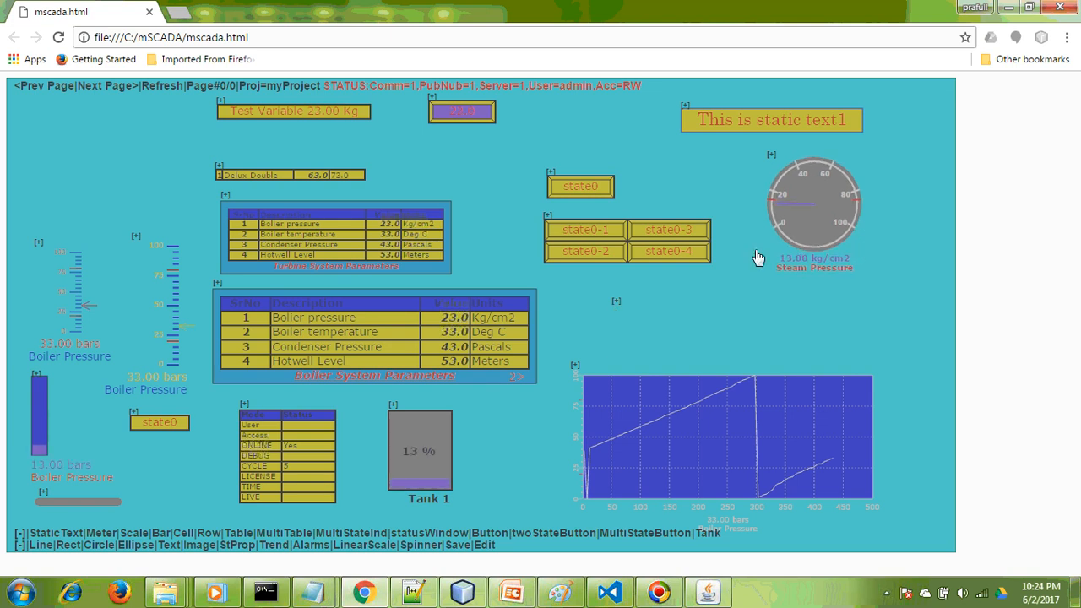
{"action": "right_click", "coordinate": [722, 187]}
{"action": "left_click", "coordinate": [696, 165]}
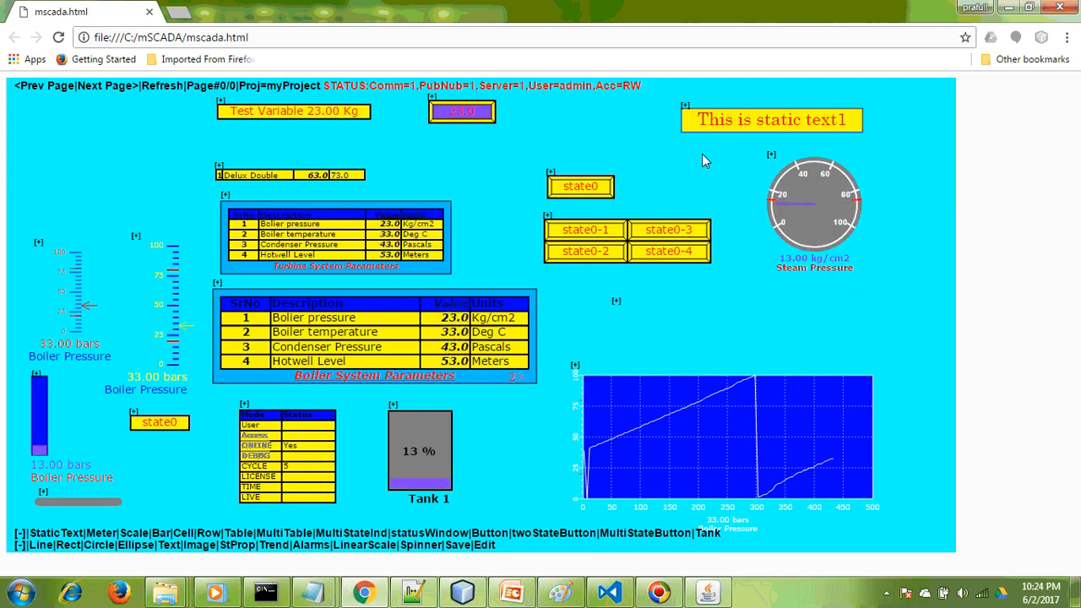
Step: Set the Steam Pressure meter's decimals to 0 and apply the edited properties
{"action": "left_click", "coordinate": [770, 156]}
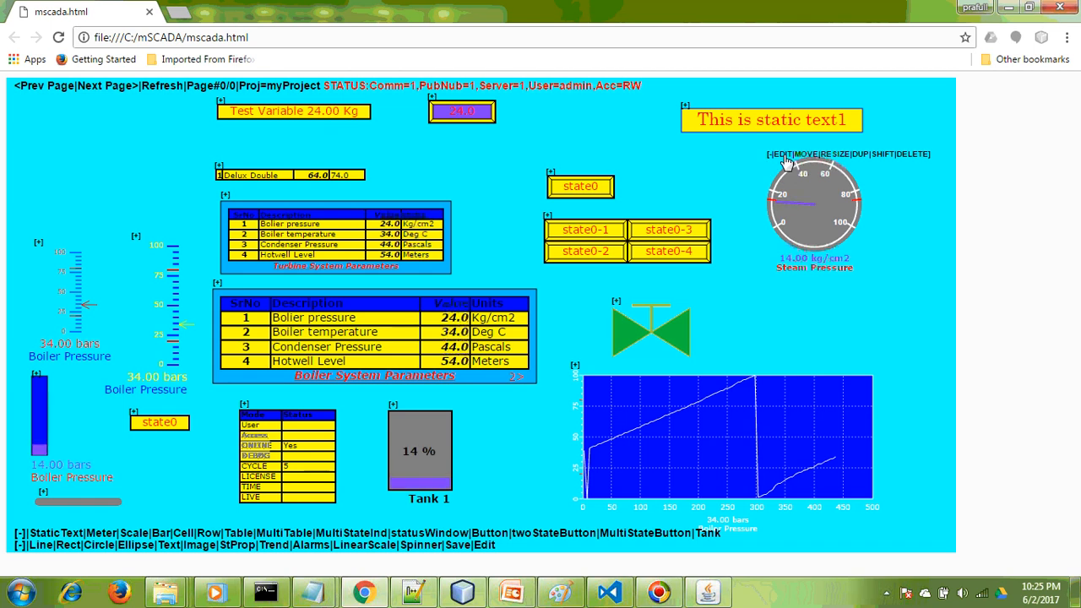
{"action": "left_click", "coordinate": [785, 160]}
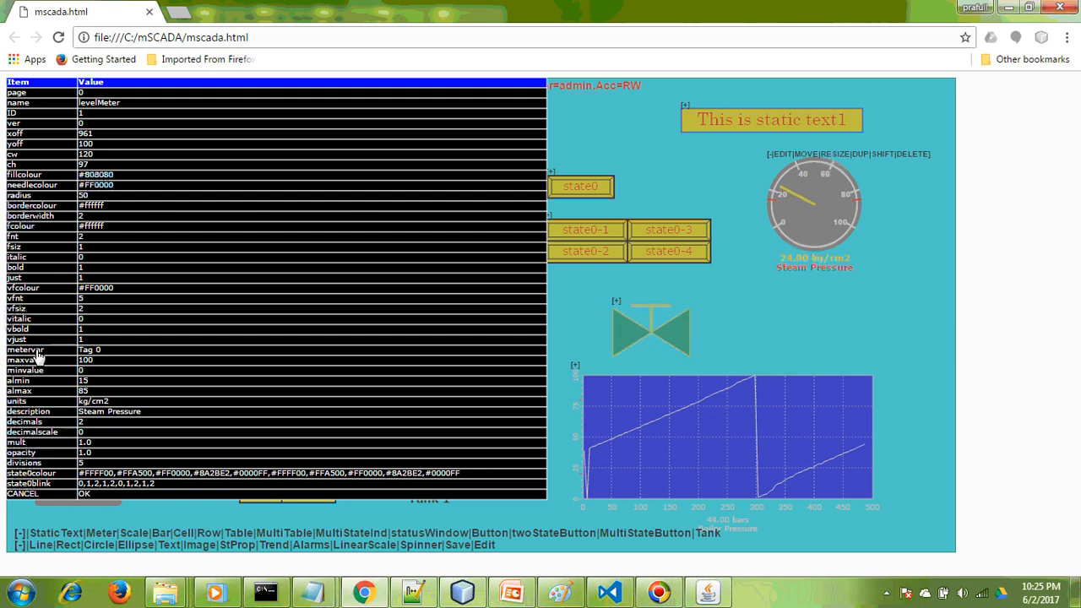
{"action": "left_click", "coordinate": [118, 353]}
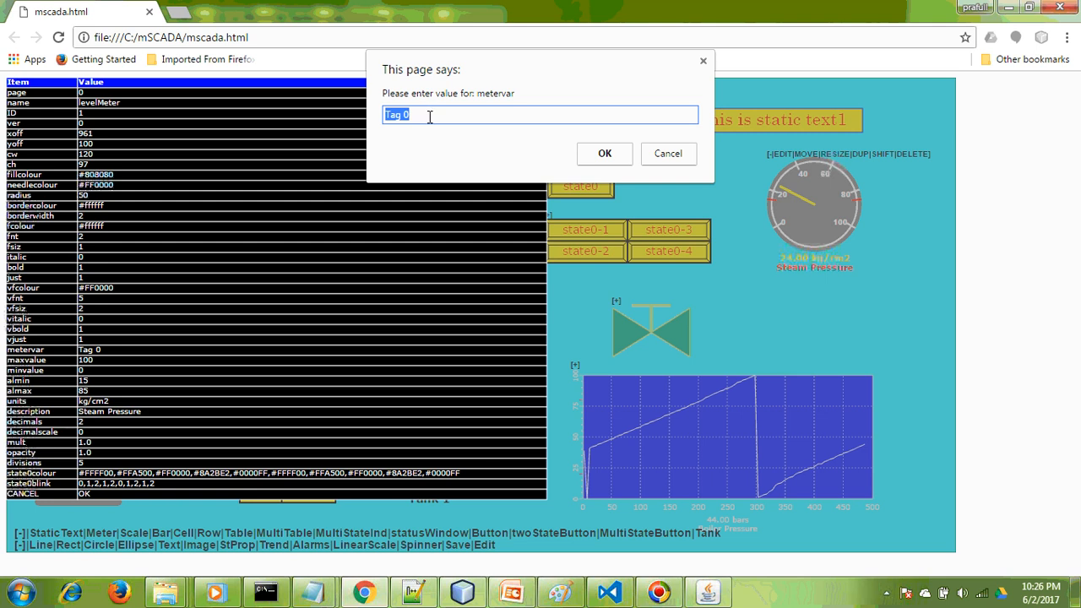
{"action": "left_click", "coordinate": [674, 156]}
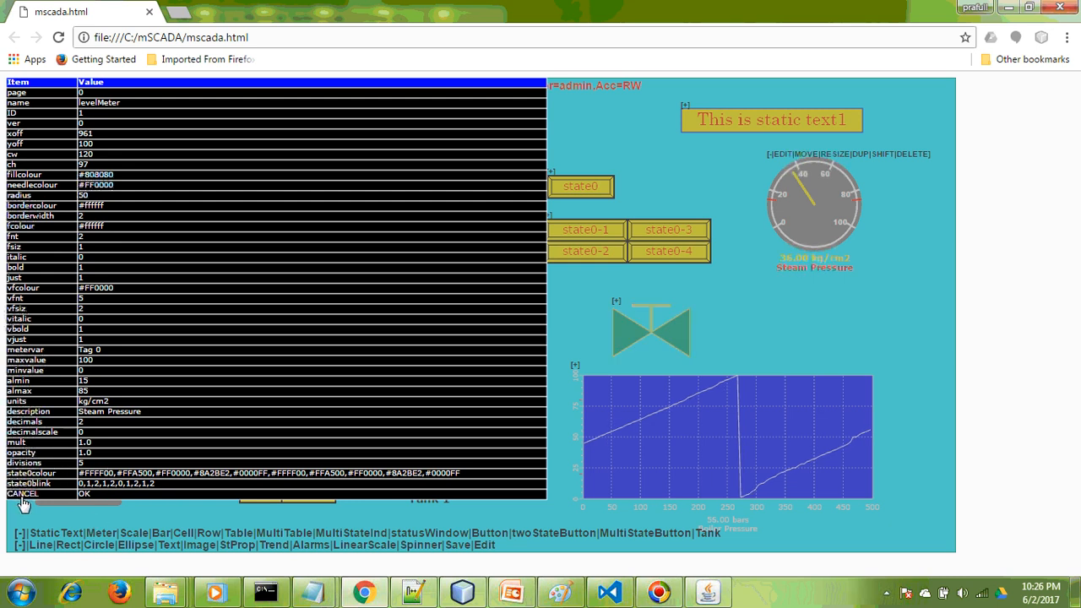
{"action": "left_click", "coordinate": [116, 421]}
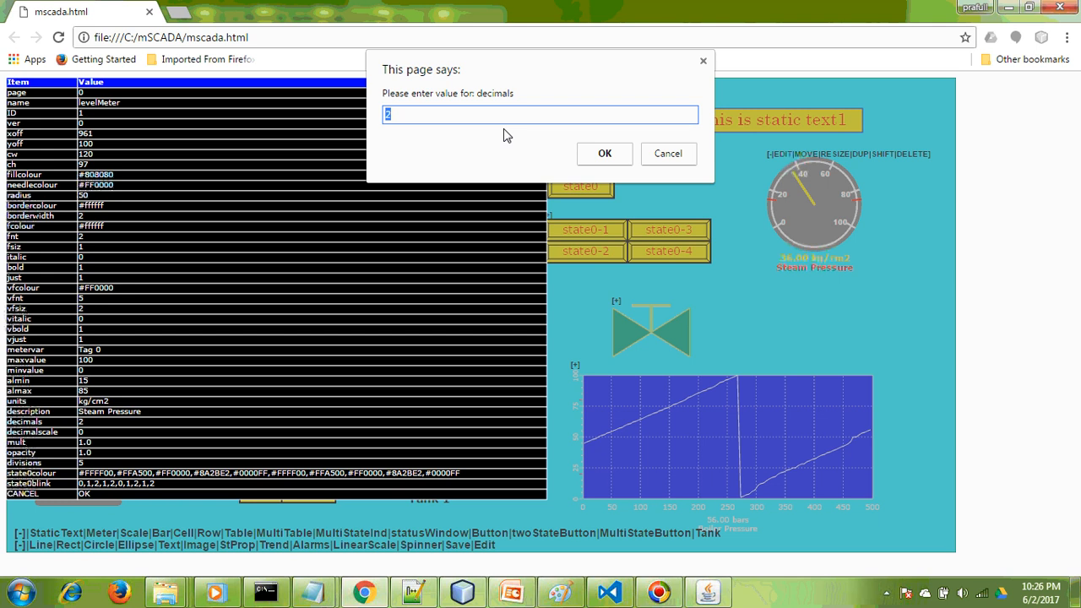
{"action": "type", "text": "0"}
{"action": "left_click", "coordinate": [606, 153]}
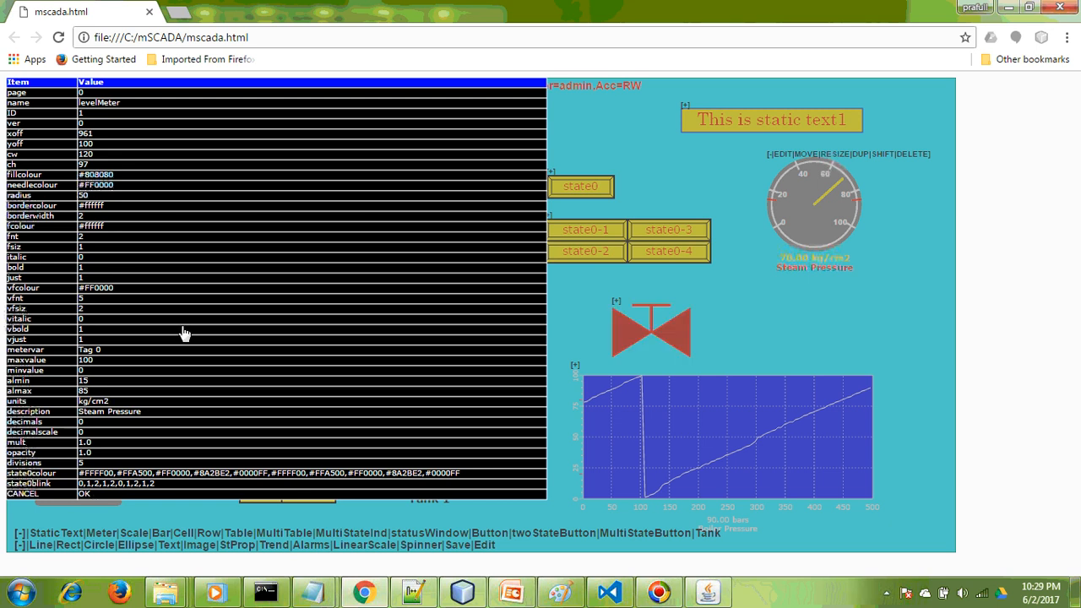
{"action": "left_click", "coordinate": [97, 497]}
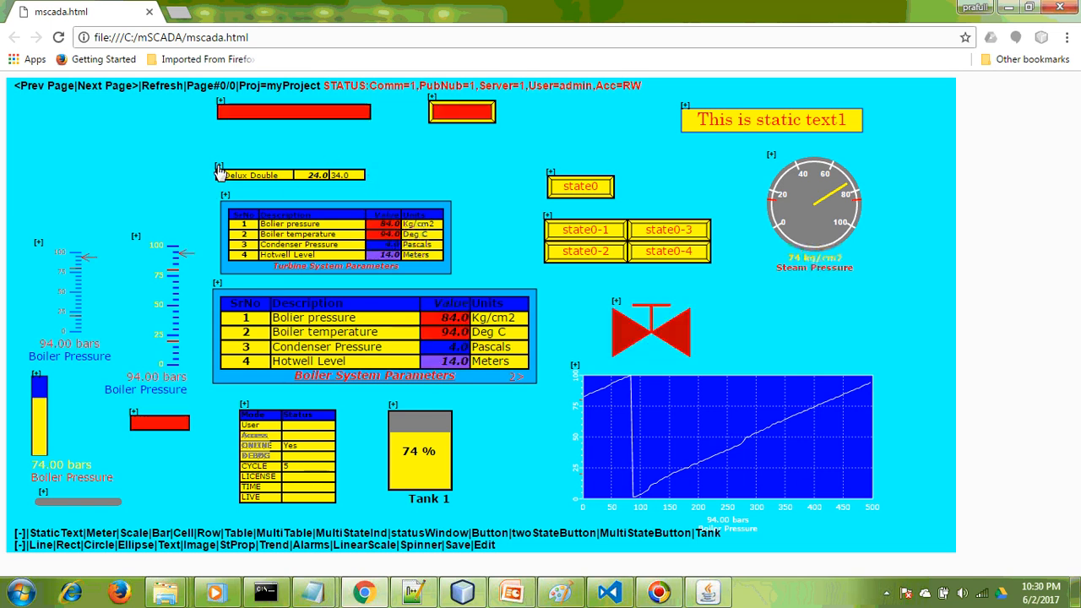
{"action": "left_click", "coordinate": [218, 168]}
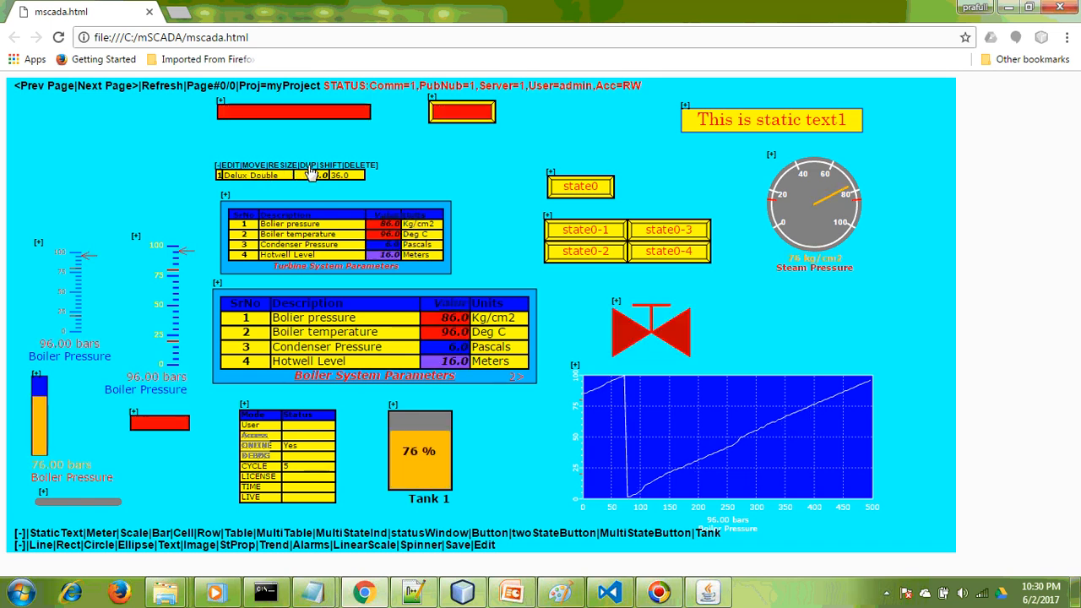
{"action": "left_click", "coordinate": [230, 168]}
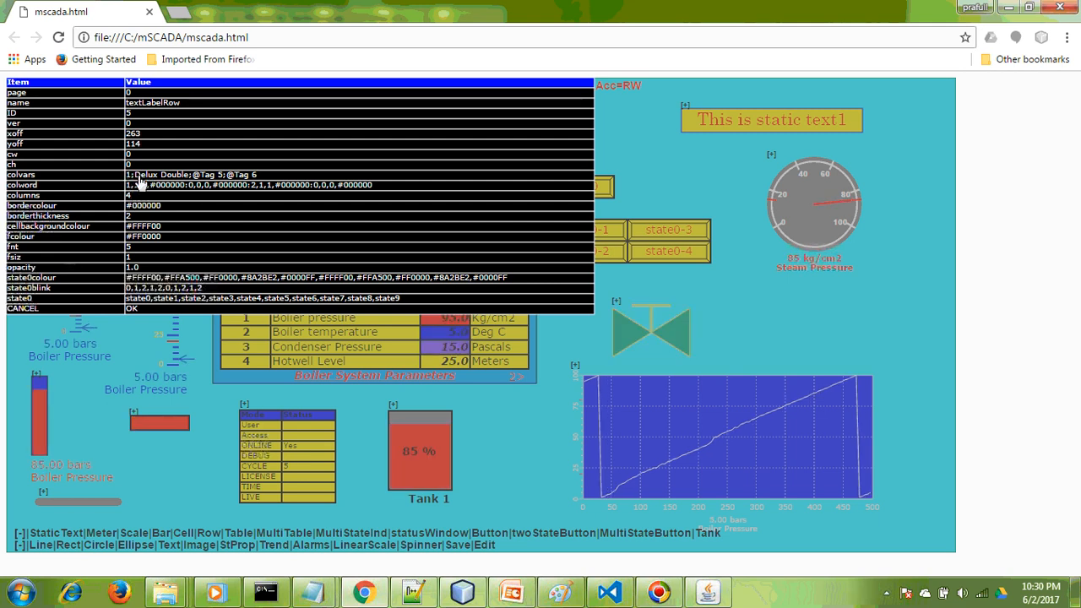
{"action": "left_click", "coordinate": [169, 175]}
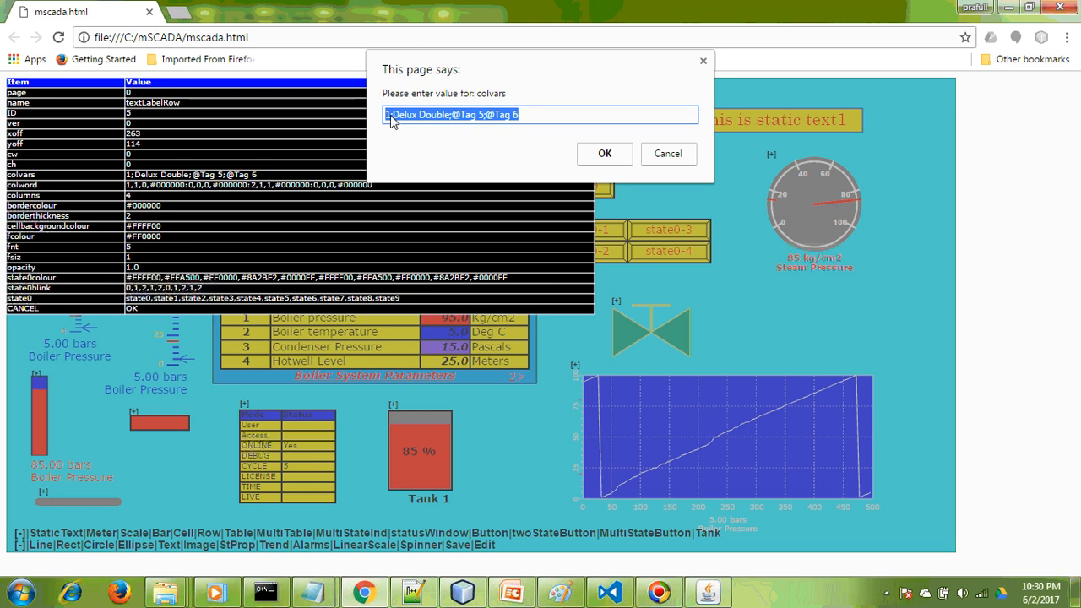
{"action": "left_click", "coordinate": [531, 114]}
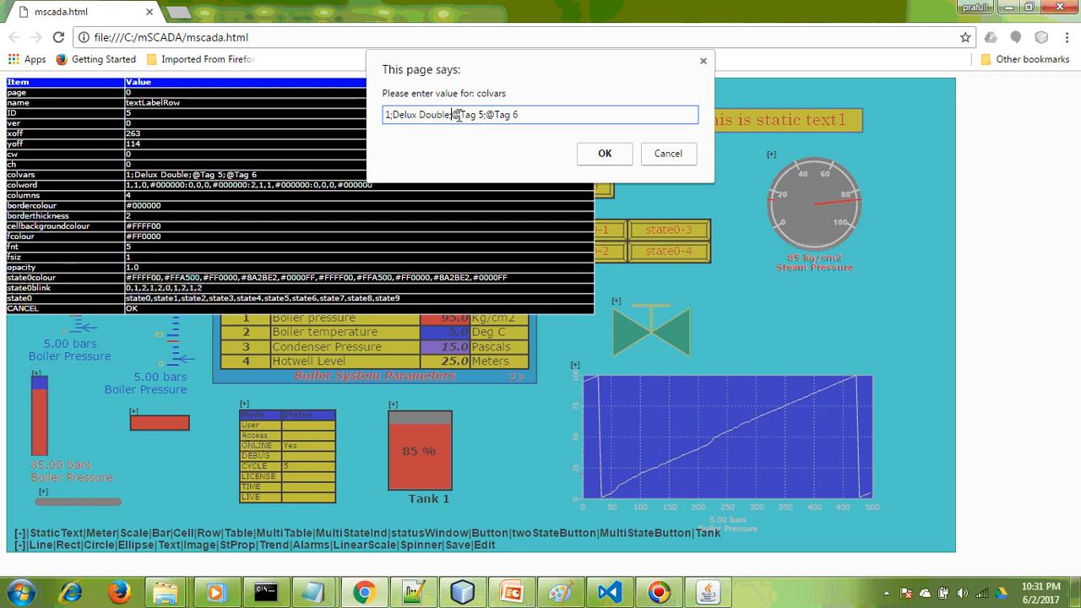
{"action": "left_click_drag", "start_coordinate": [453, 116], "coordinate": [463, 114]}
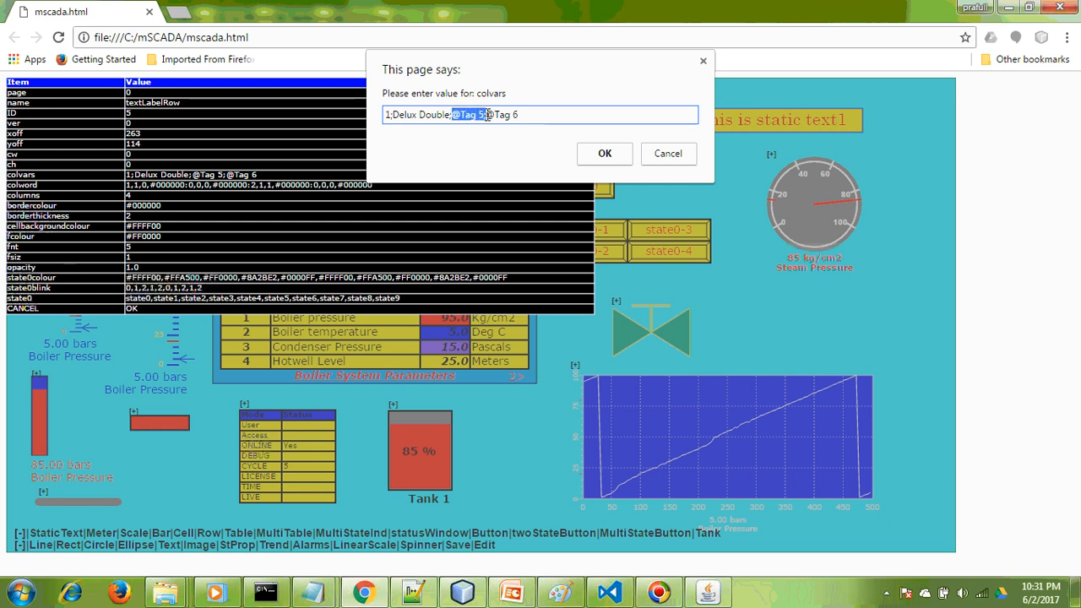
{"action": "left_click", "coordinate": [530, 116]}
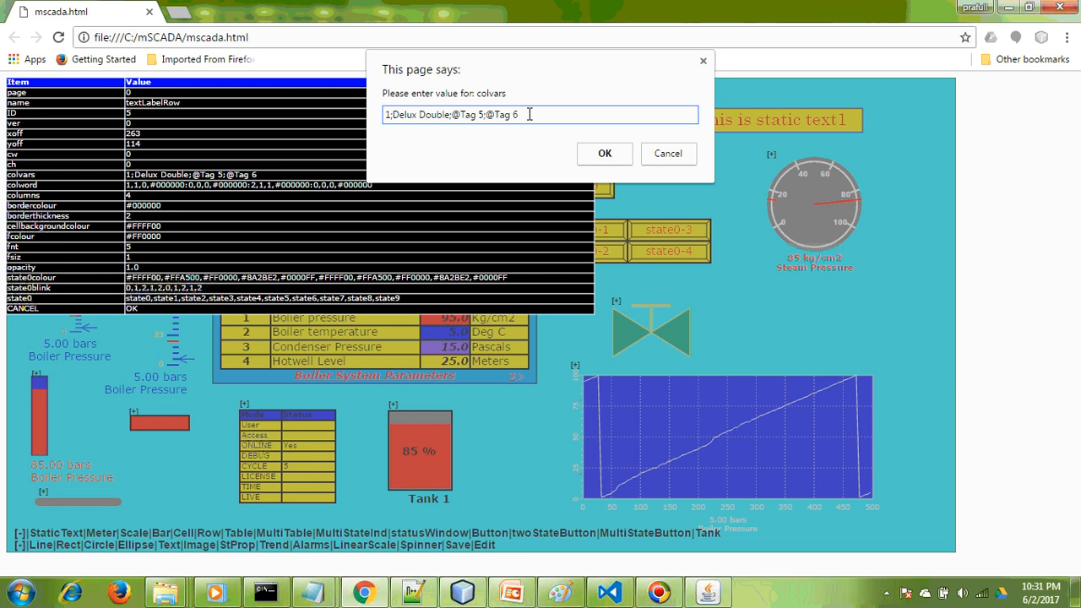
{"action": "left_click_drag", "start_coordinate": [449, 114], "coordinate": [394, 114]}
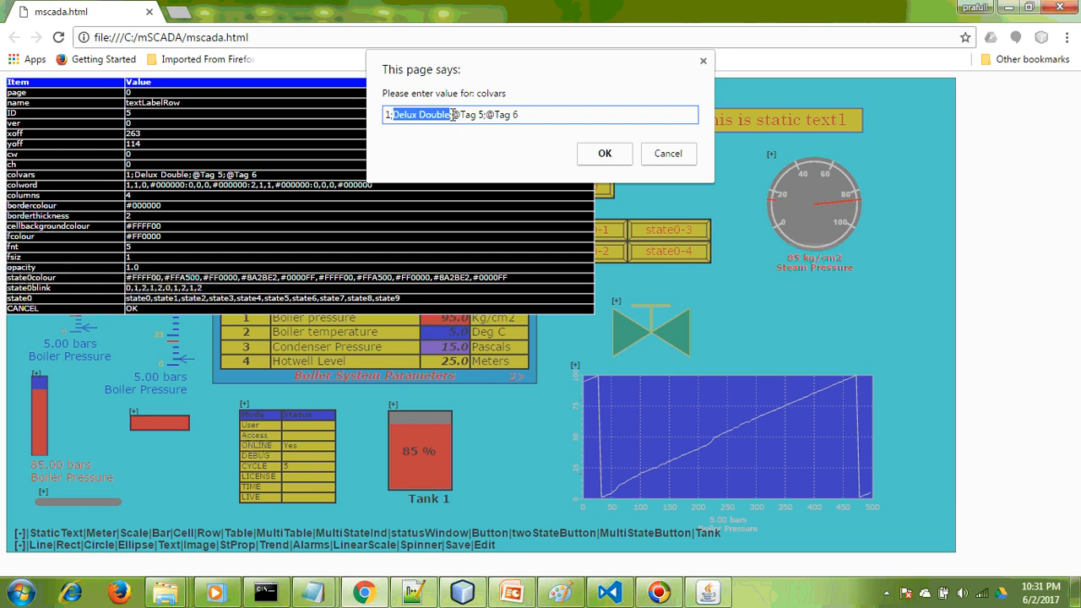
{"action": "left_click", "coordinate": [454, 115]}
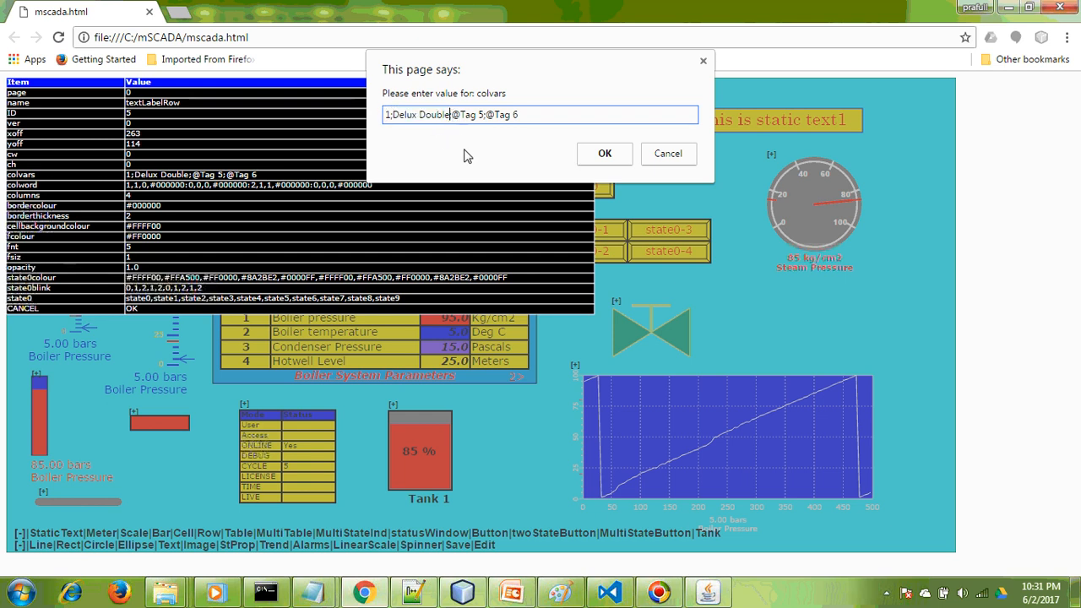
{"action": "type", "text": "xxx"}
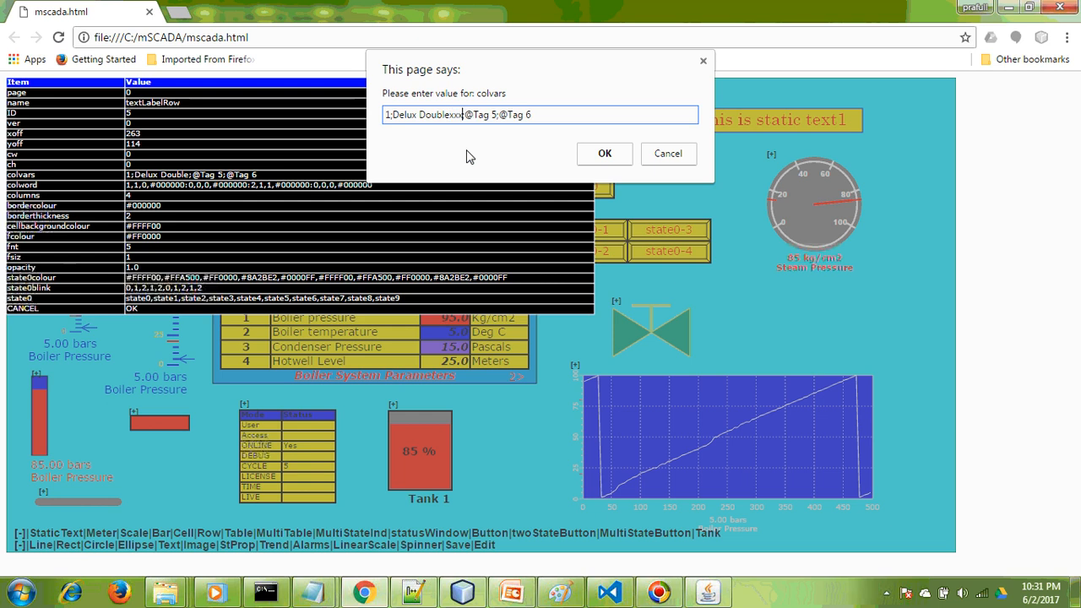
{"action": "left_click", "coordinate": [603, 153]}
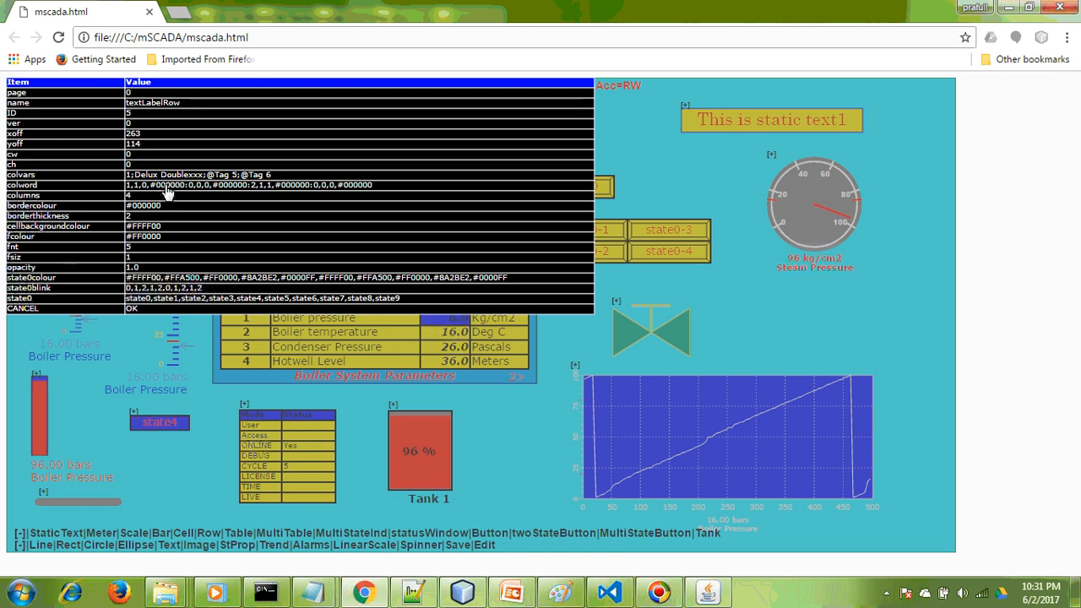
Step: Review the row's colword formatting entries, keep them as they are, and apply the edited row properties
{"action": "left_click", "coordinate": [167, 193]}
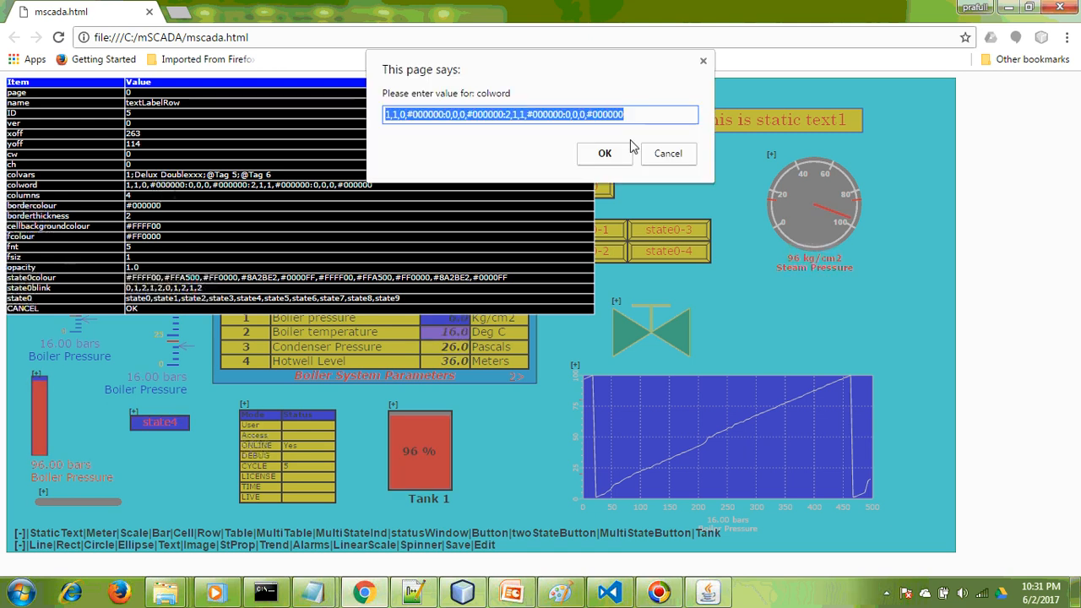
{"action": "left_click", "coordinate": [642, 116]}
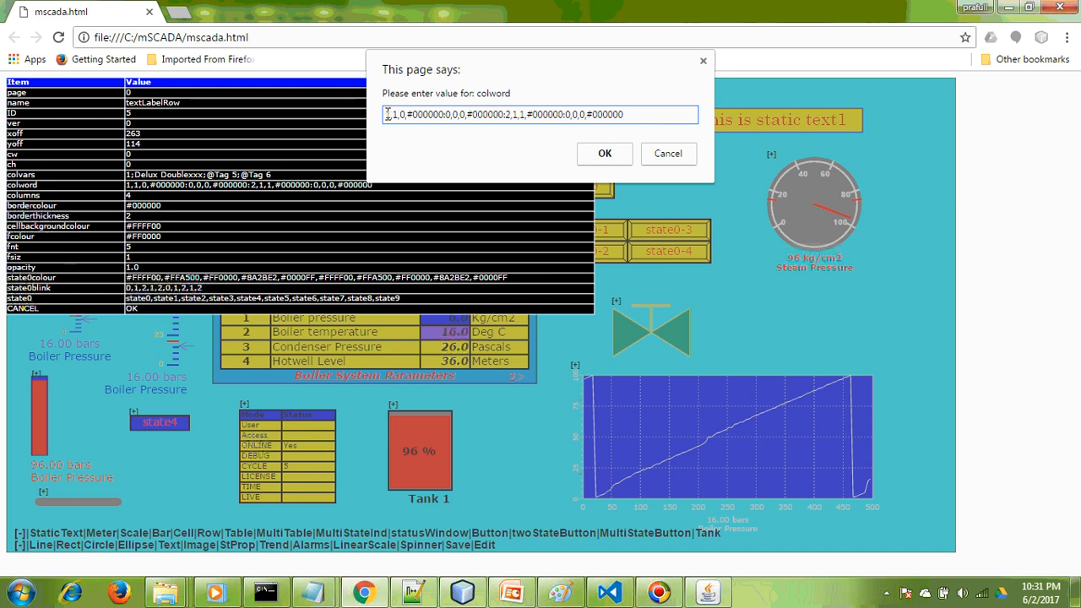
{"action": "double_click", "coordinate": [433, 113]}
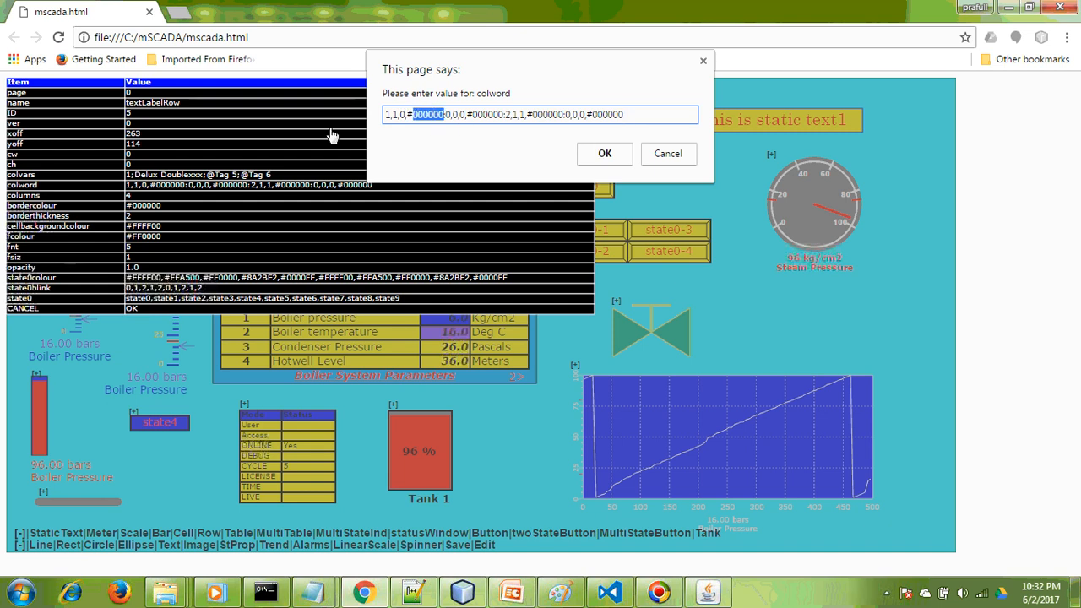
{"action": "left_click", "coordinate": [445, 115]}
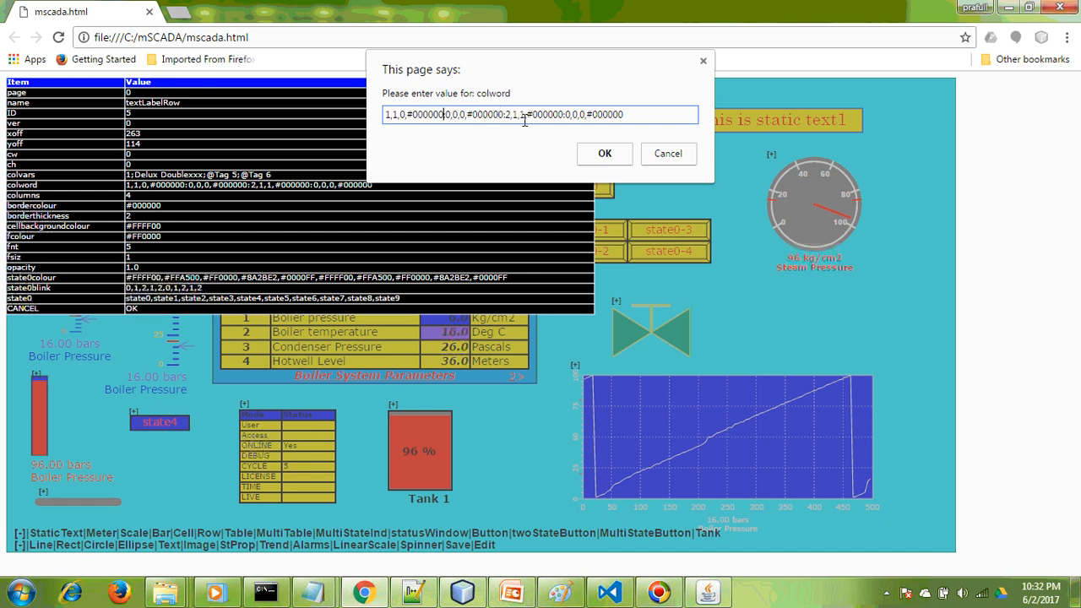
{"action": "left_click", "coordinate": [677, 117]}
{"action": "left_click", "coordinate": [605, 155]}
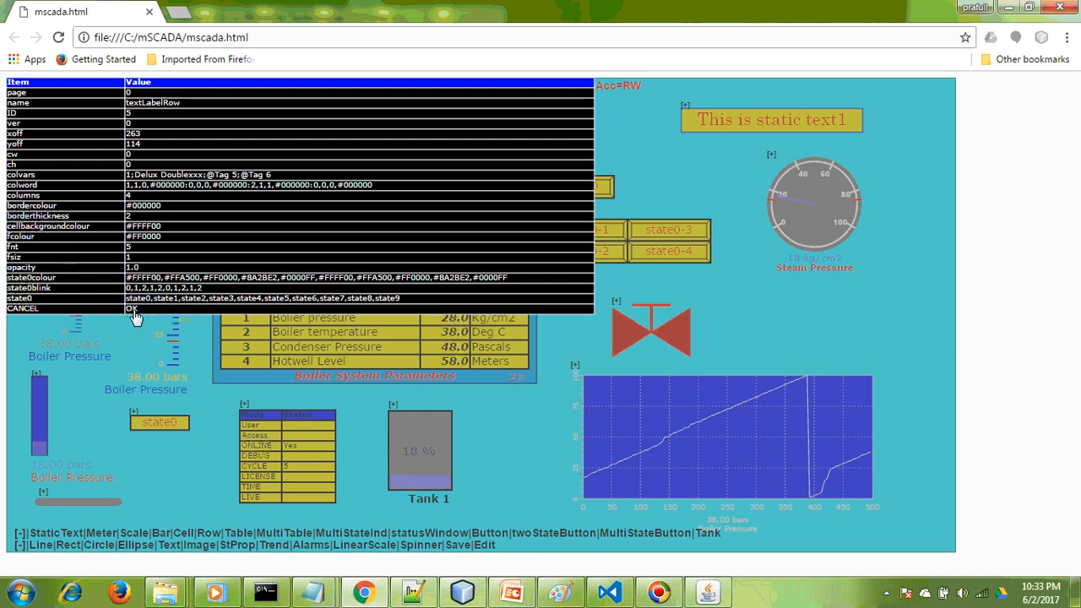
{"action": "left_click", "coordinate": [149, 313]}
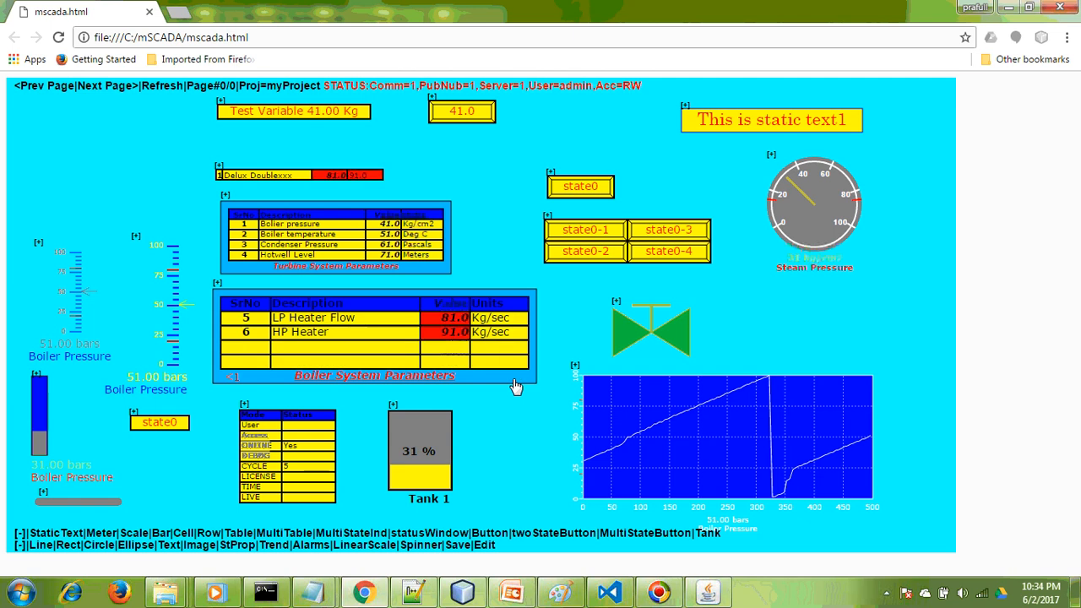
Step: Page the Boiler System Parameters table back to its first page and forward to the second
{"action": "left_click", "coordinate": [230, 380]}
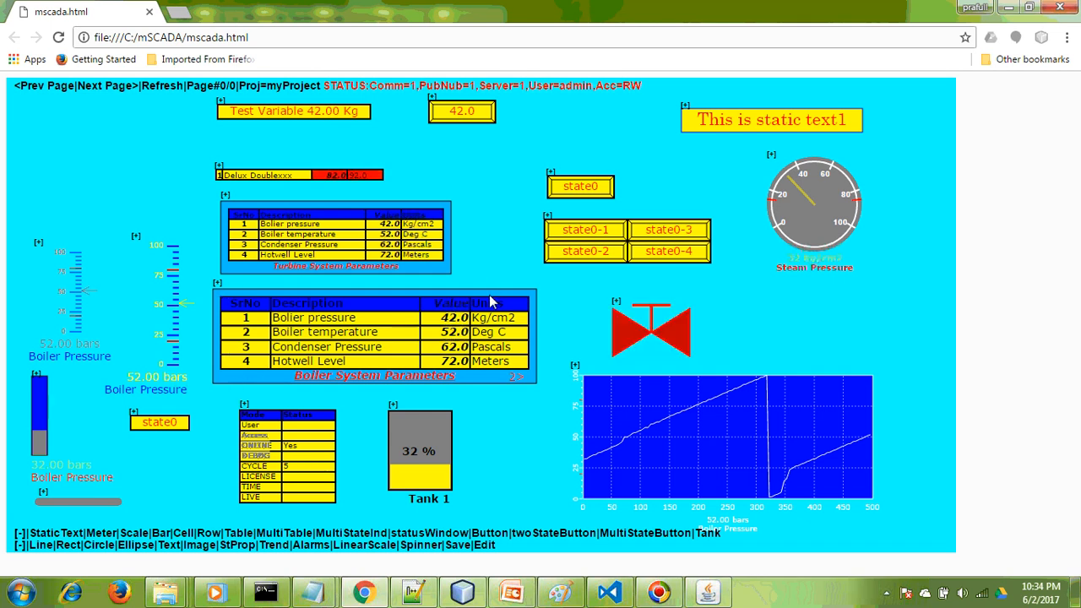
{"action": "left_click", "coordinate": [517, 379]}
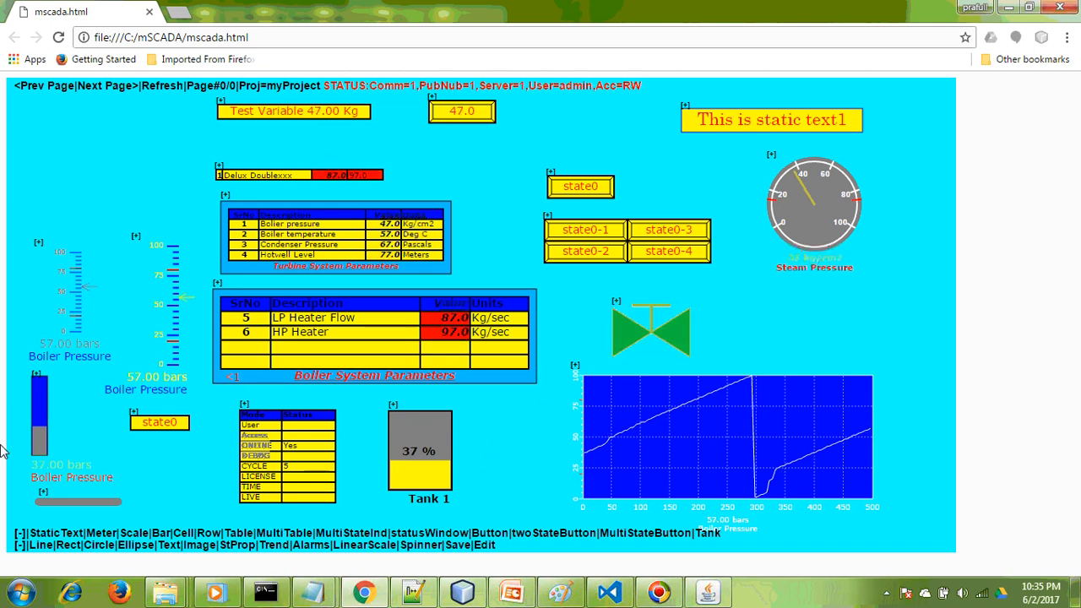
Step: Examine the properties of the vertical Boiler Pressure level bar and close them without applying changes
{"action": "left_click", "coordinate": [37, 377]}
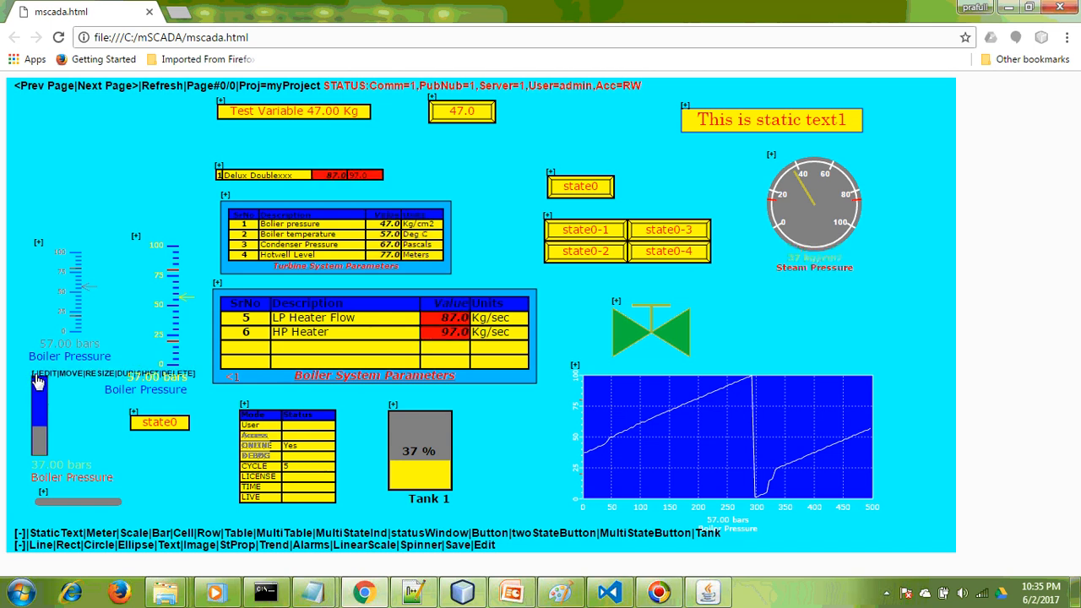
{"action": "left_click", "coordinate": [47, 375]}
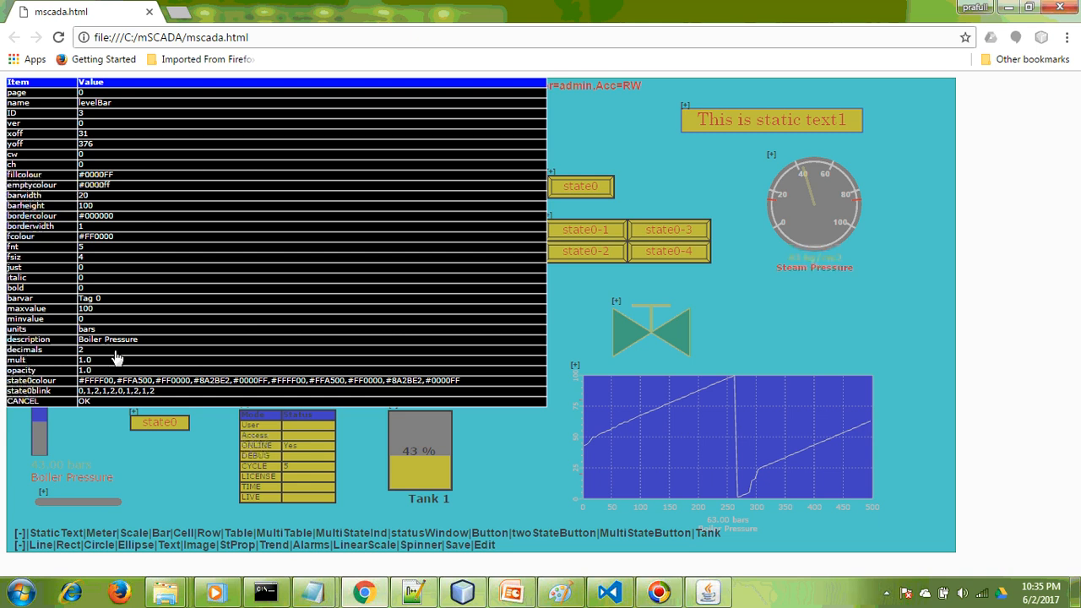
{"action": "left_click", "coordinate": [40, 402]}
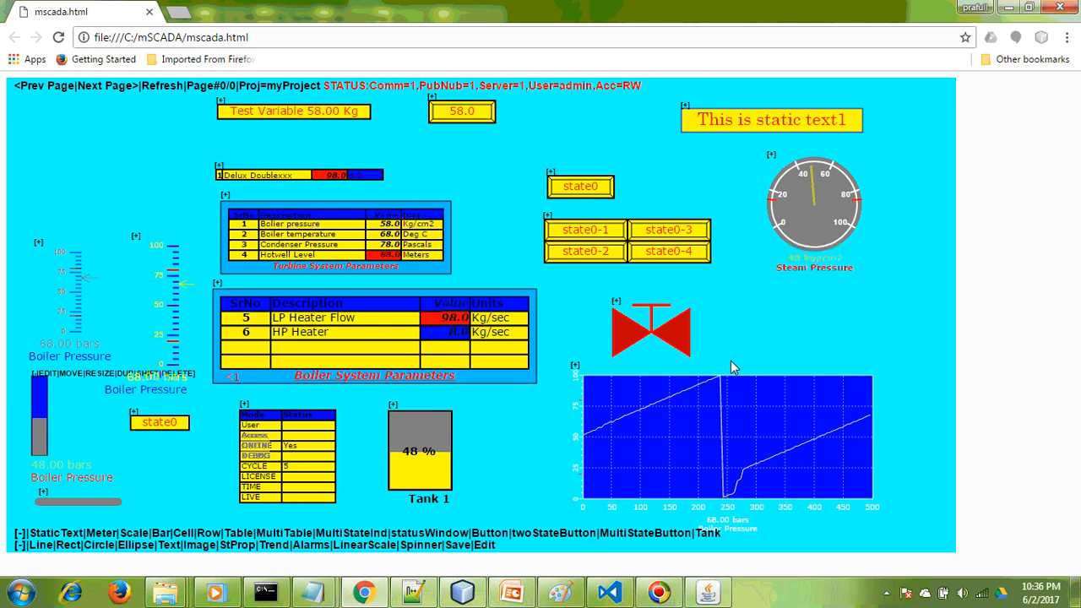
Step: Set the trend chart's barvar to "Tag 2;Tag 3" and apply the edited properties
{"action": "left_click", "coordinate": [575, 369]}
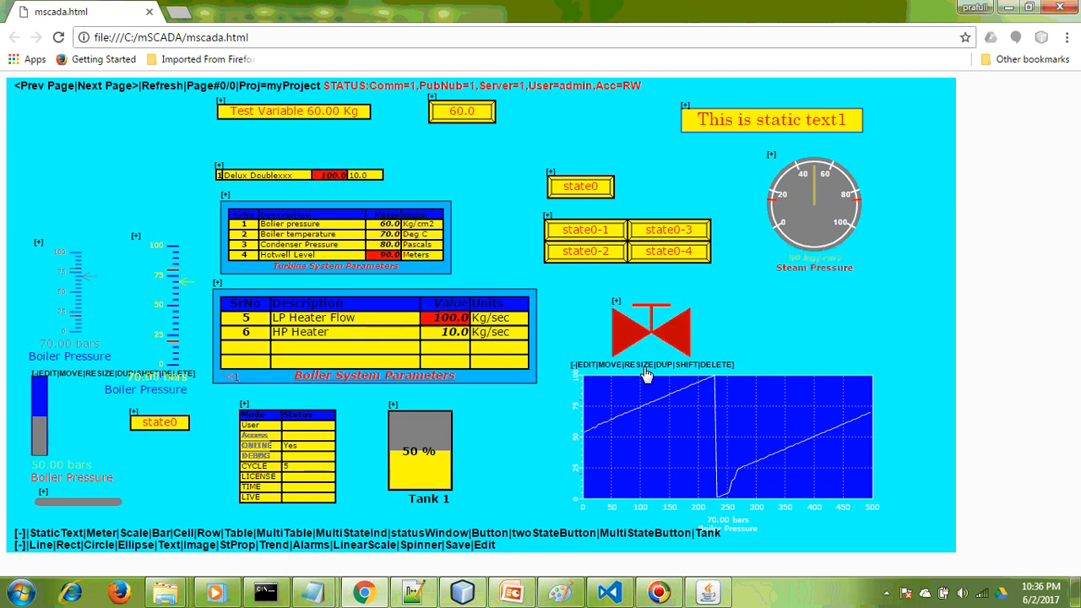
{"action": "left_click", "coordinate": [588, 365]}
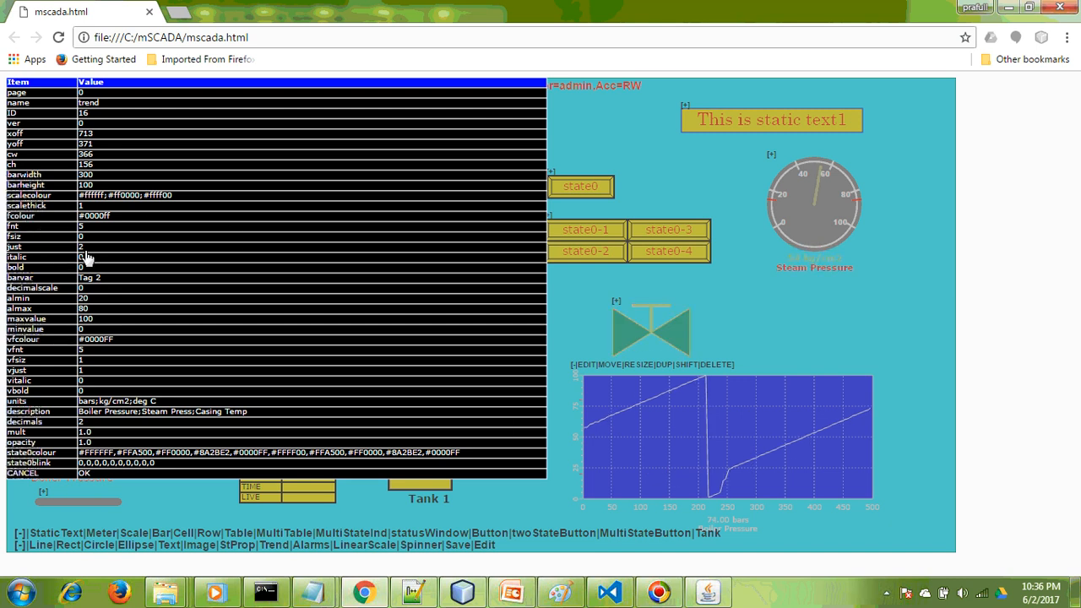
{"action": "left_click", "coordinate": [129, 281]}
{"action": "left_click", "coordinate": [448, 119]}
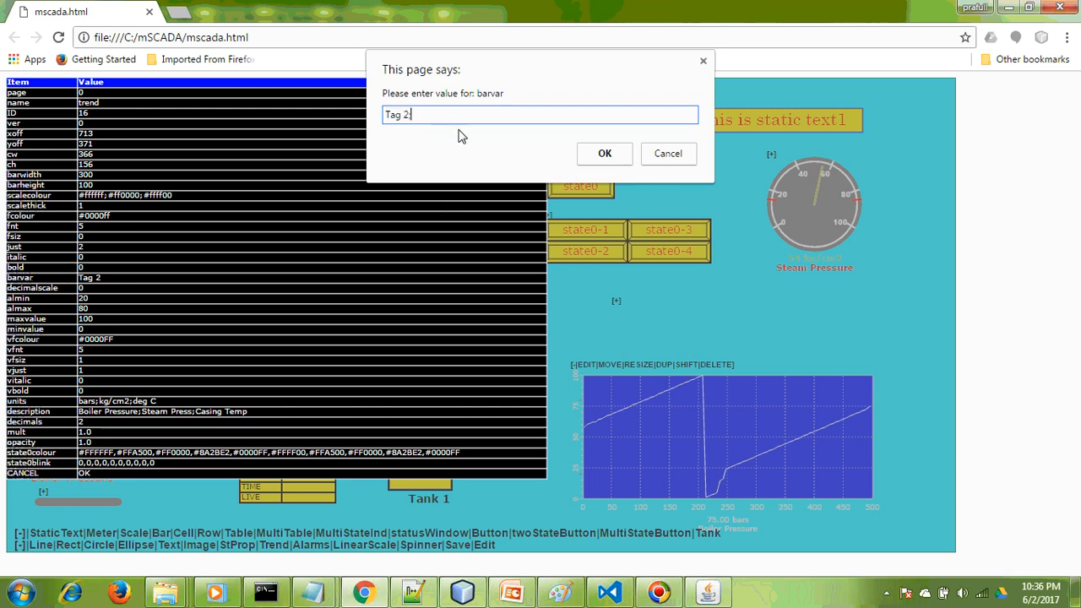
{"action": "type", "text": ";Tag 3"}
{"action": "left_click", "coordinate": [616, 155]}
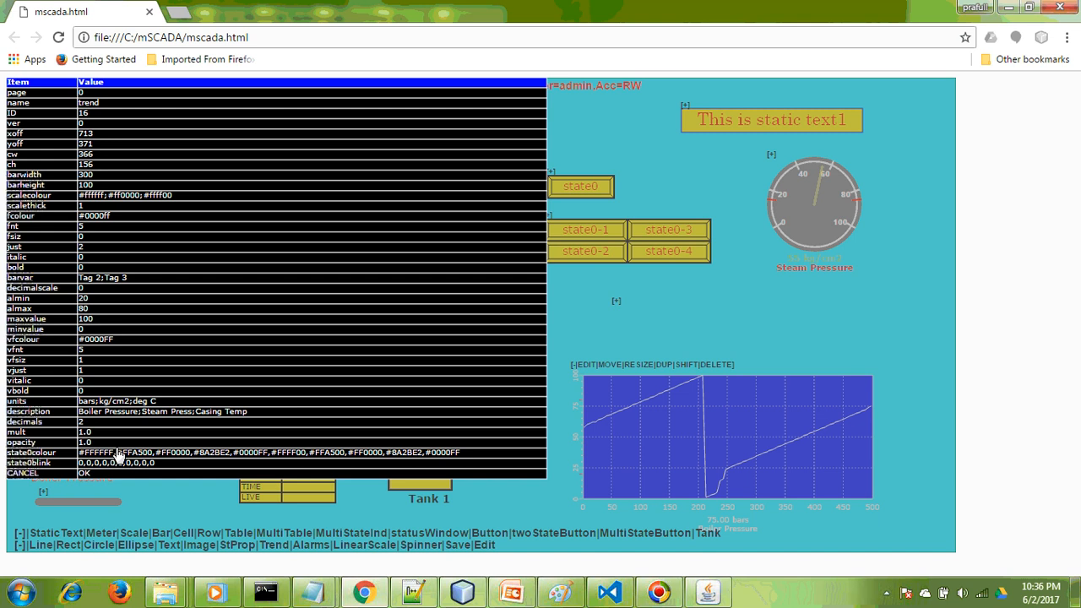
{"action": "left_click", "coordinate": [94, 472]}
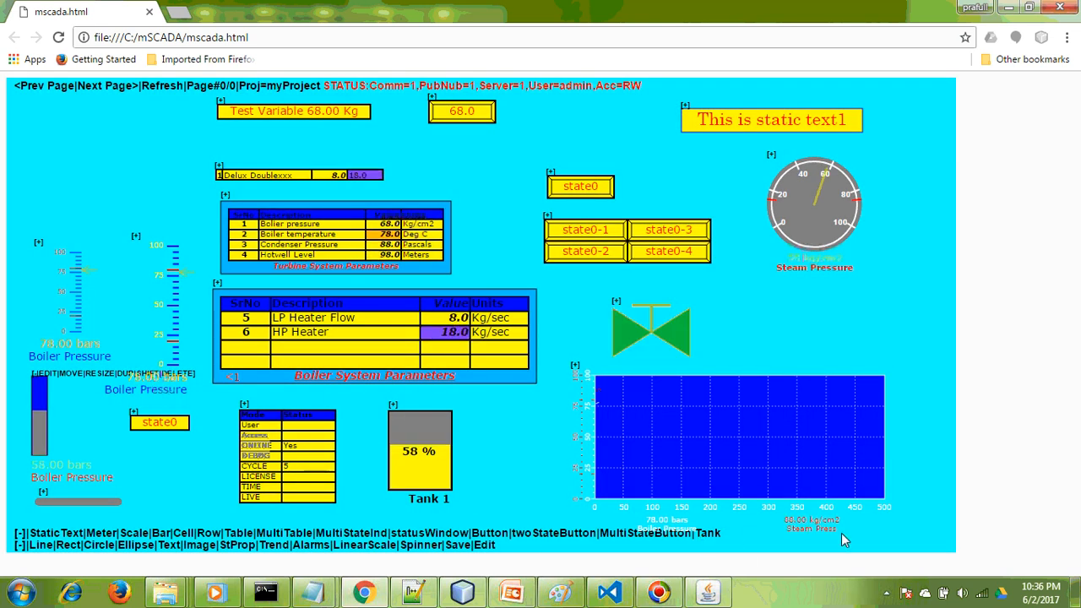
Step: Set the trend chart's barvar to "Tag 2" and apply the edited properties
{"action": "left_click", "coordinate": [575, 369]}
{"action": "left_click", "coordinate": [585, 365]}
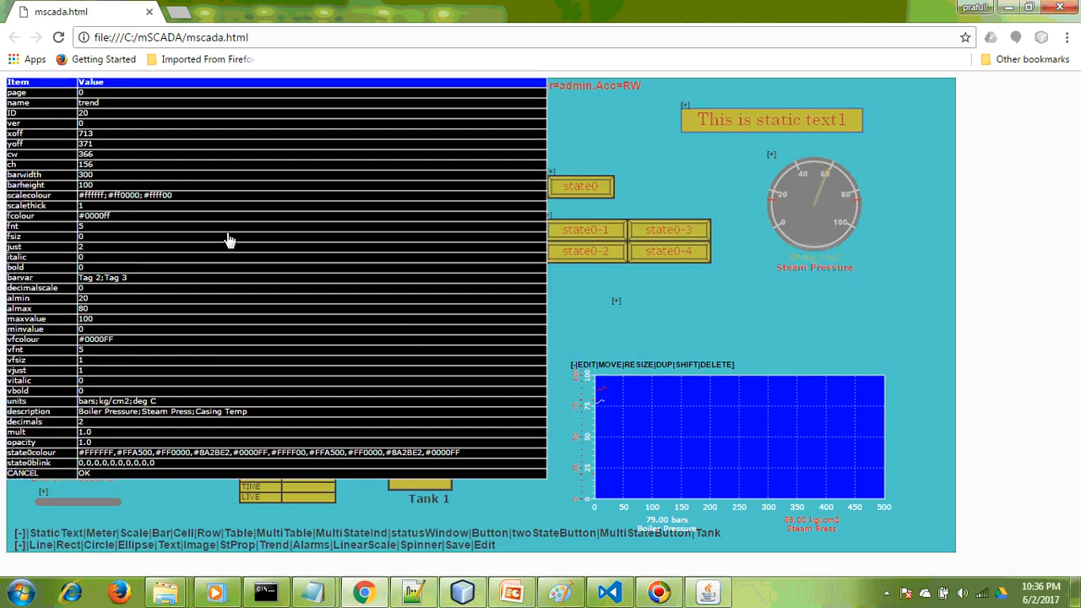
{"action": "left_click", "coordinate": [154, 282]}
{"action": "left_click", "coordinate": [502, 116]}
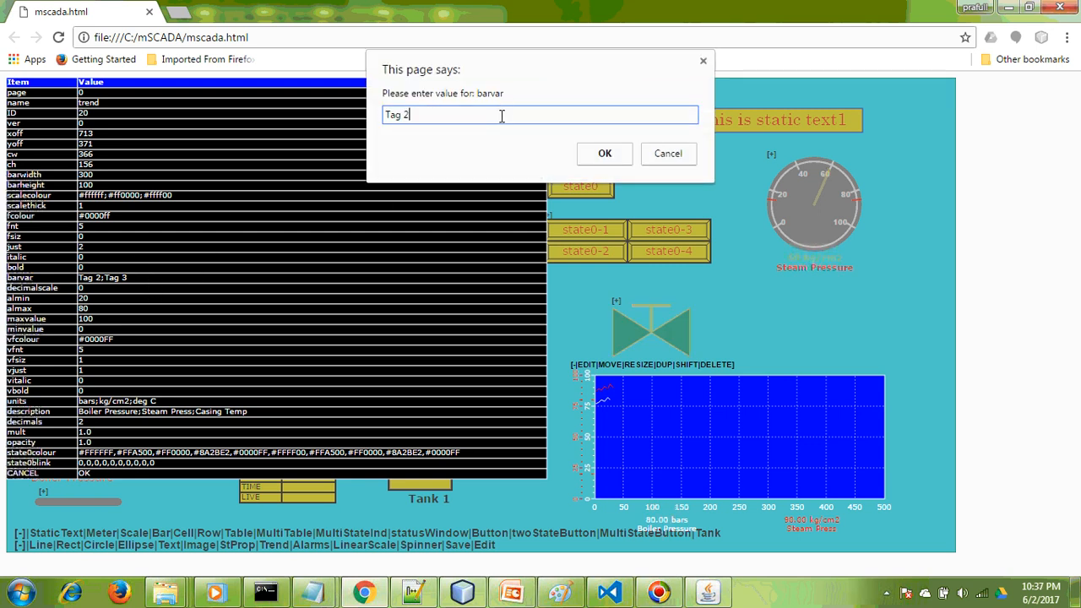
{"action": "left_click", "coordinate": [605, 156]}
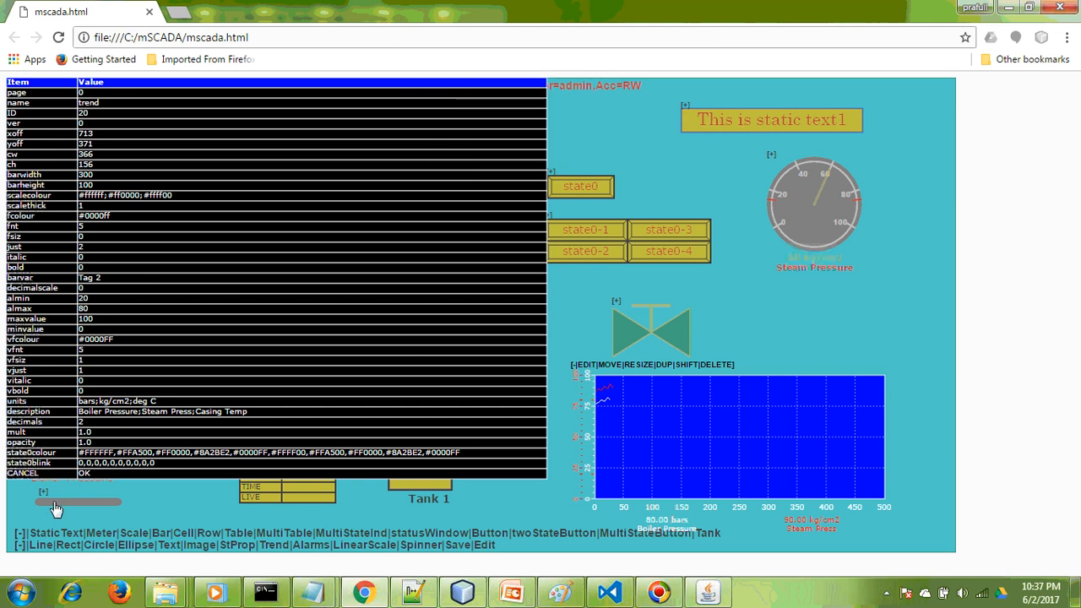
{"action": "left_click", "coordinate": [86, 474]}
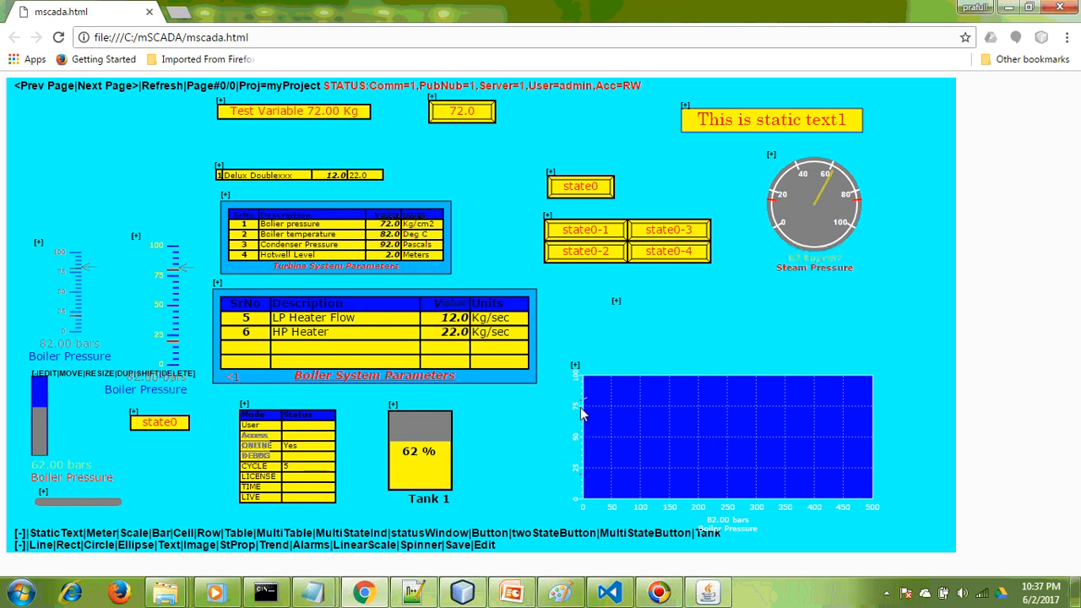
Step: Set the trend chart's fcolour to #000000 and apply the edited properties, leaving scalethick as it is
{"action": "left_click", "coordinate": [573, 368]}
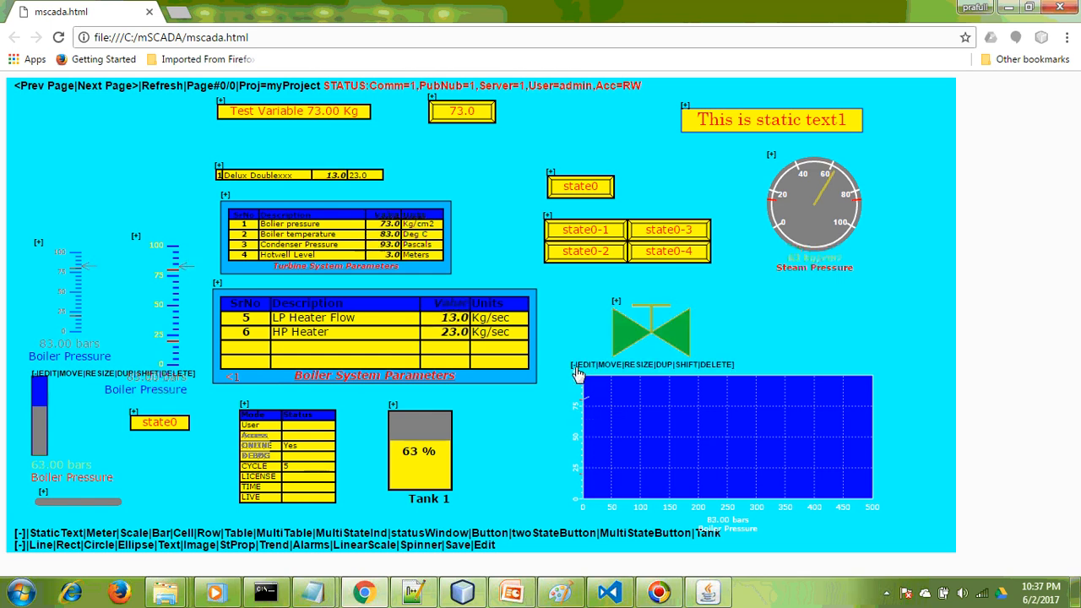
{"action": "left_click", "coordinate": [587, 368]}
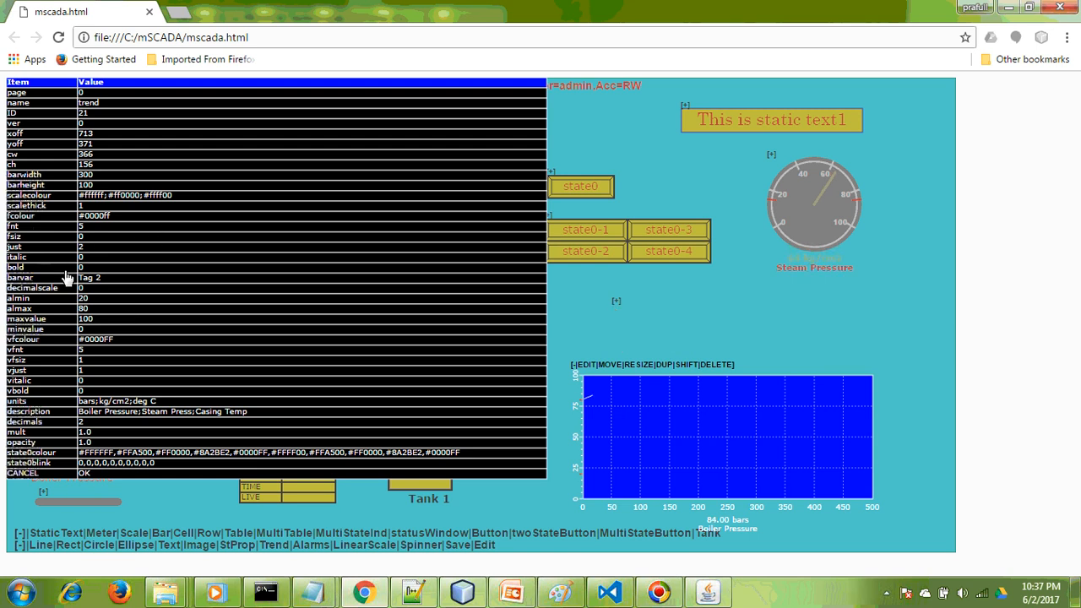
{"action": "left_click", "coordinate": [239, 205]}
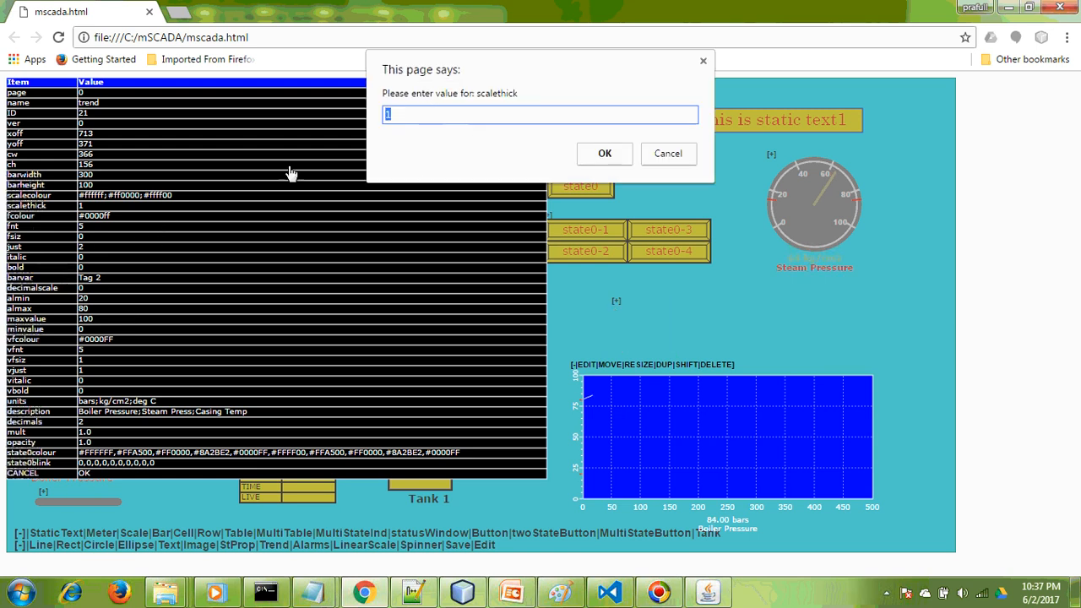
{"action": "left_click", "coordinate": [665, 155]}
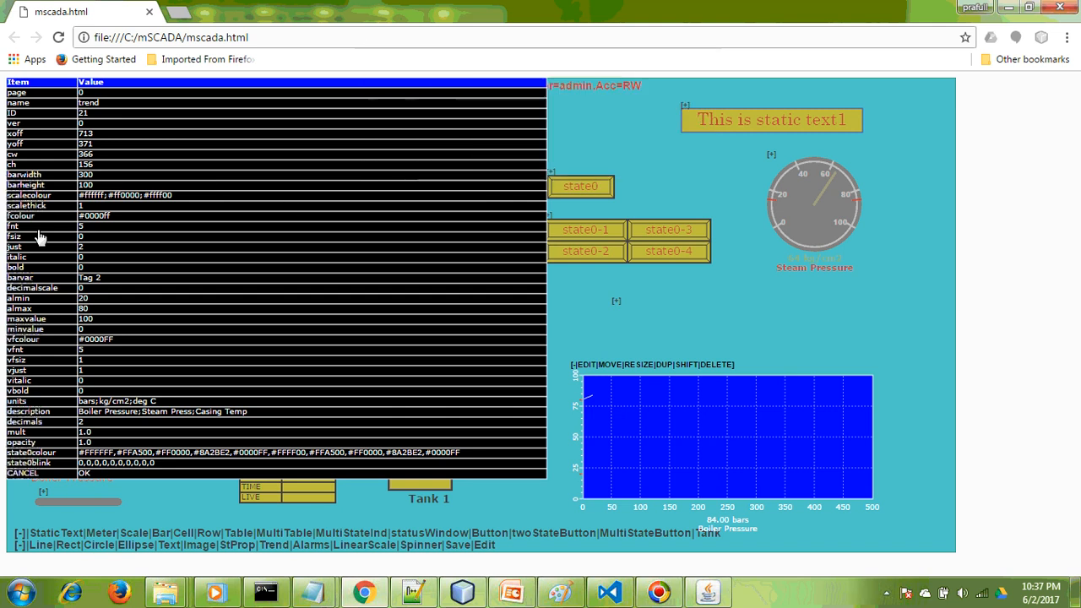
{"action": "left_click", "coordinate": [112, 218]}
{"action": "left_click", "coordinate": [448, 114]}
{"action": "key", "text": "BackSpace"}
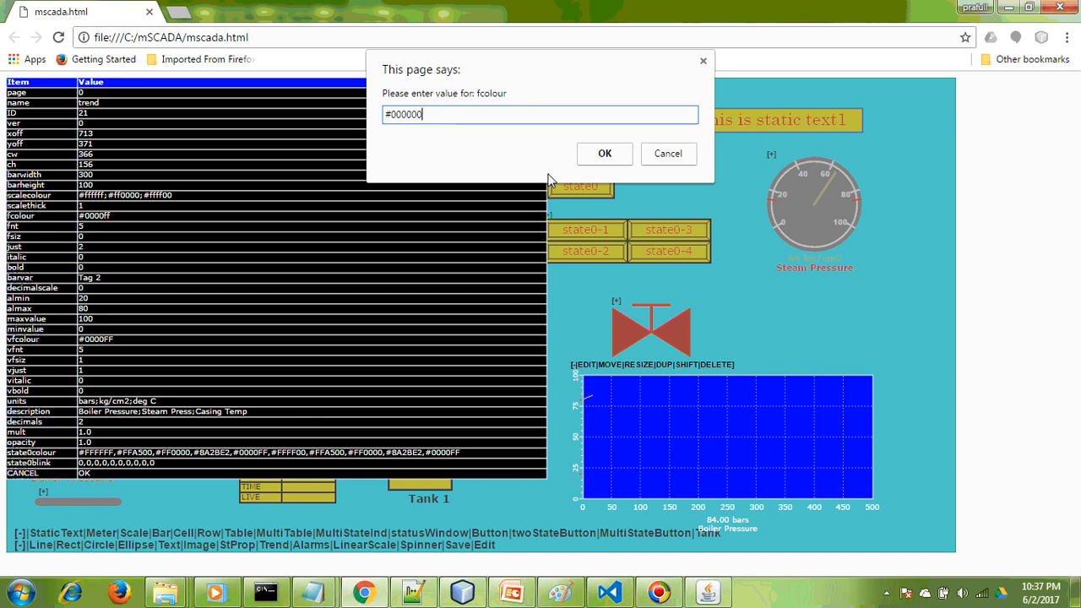
{"action": "left_click", "coordinate": [605, 153]}
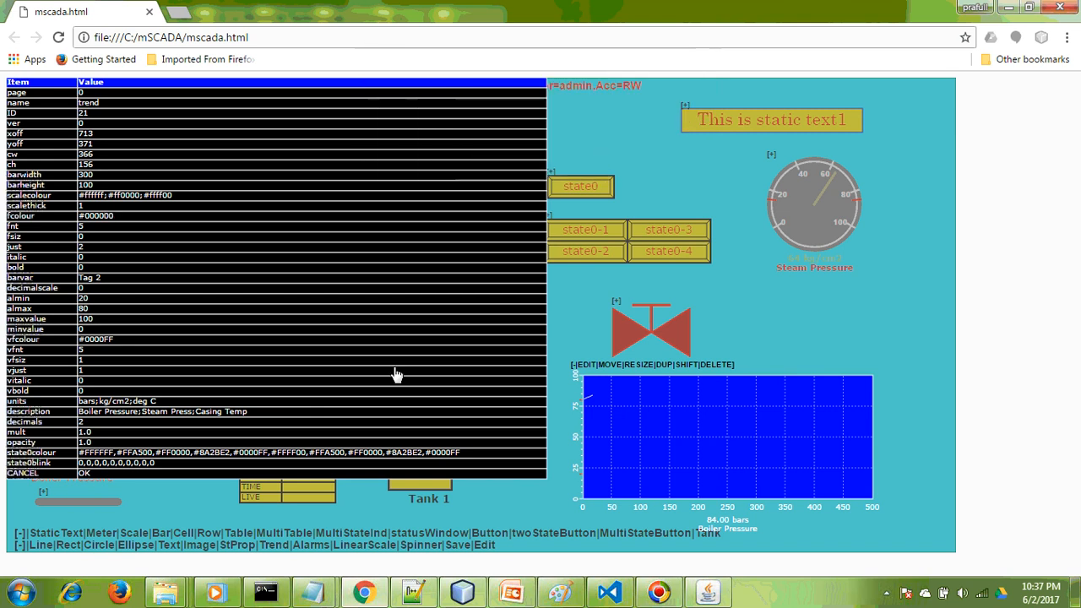
{"action": "left_click", "coordinate": [86, 474]}
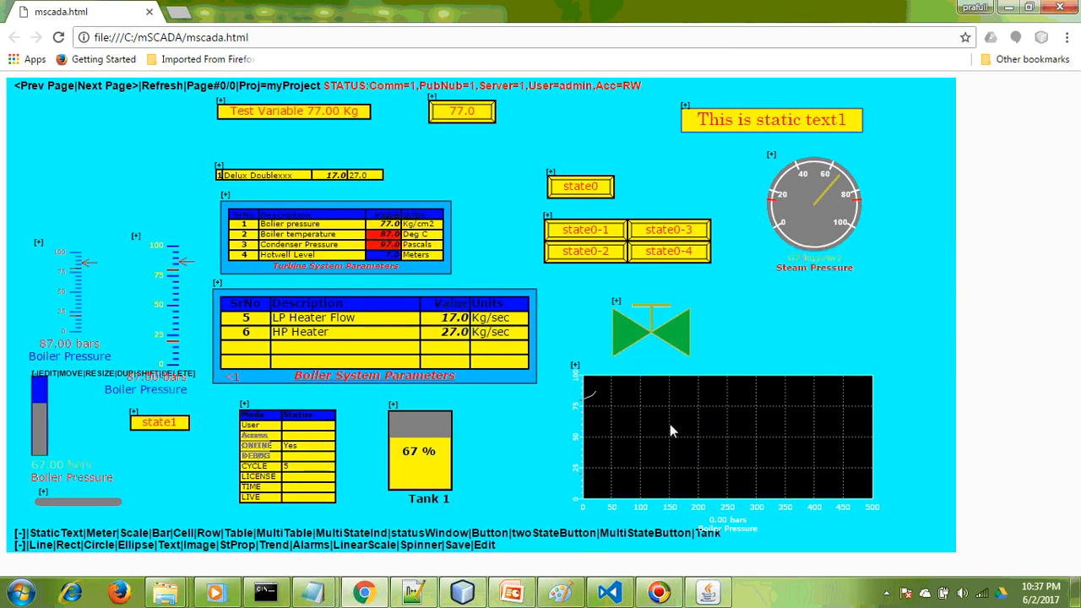
Step: Examine the valve image's properties and its state0blink entries without changing them
{"action": "left_click", "coordinate": [576, 365]}
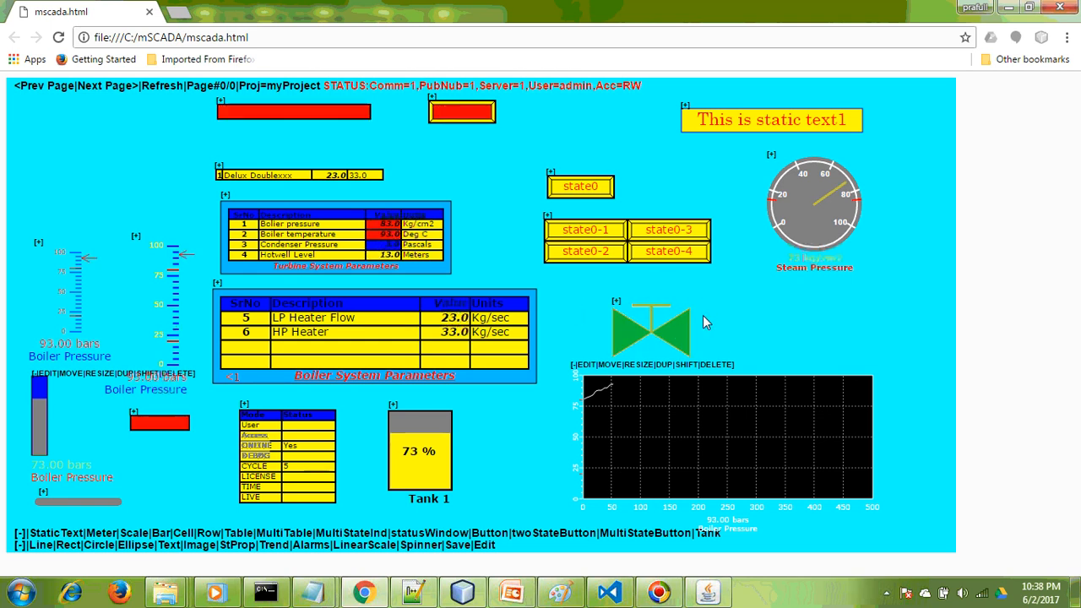
{"action": "left_click", "coordinate": [617, 303]}
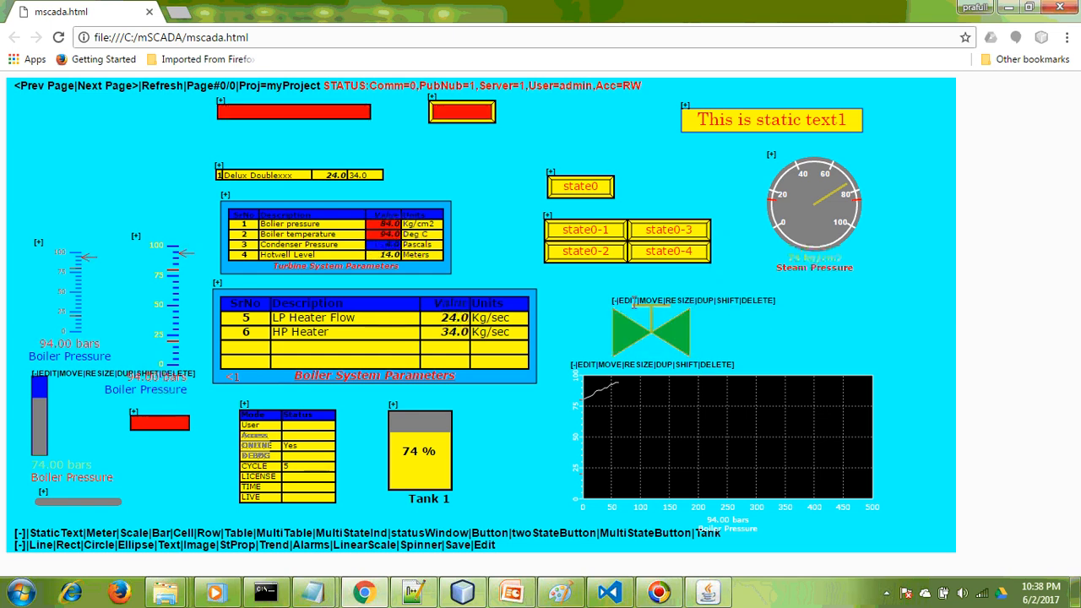
{"action": "left_click", "coordinate": [630, 302]}
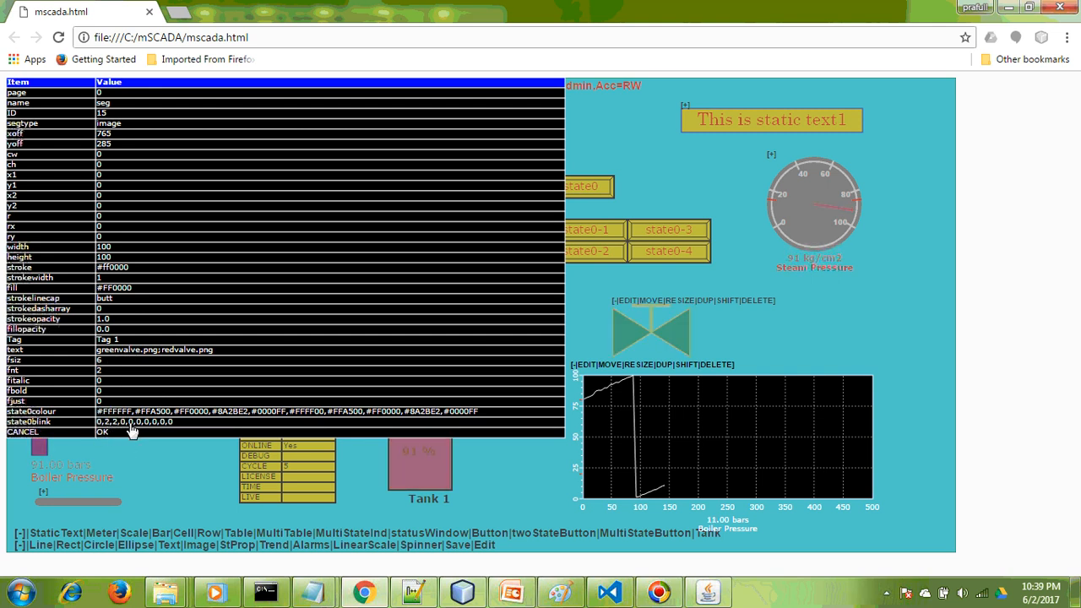
{"action": "left_click", "coordinate": [109, 431]}
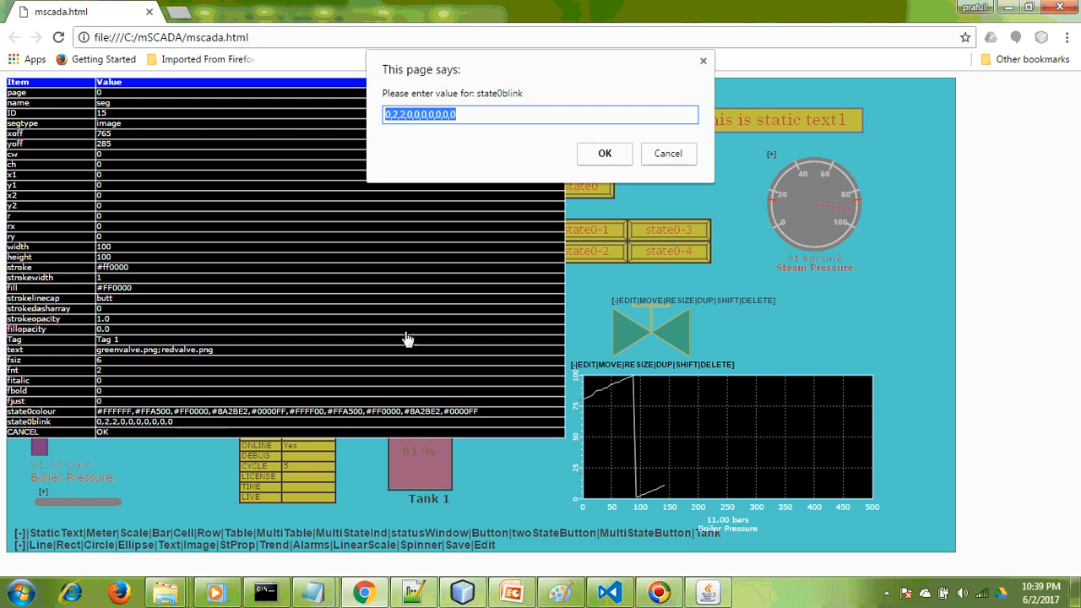
{"action": "left_click", "coordinate": [399, 120]}
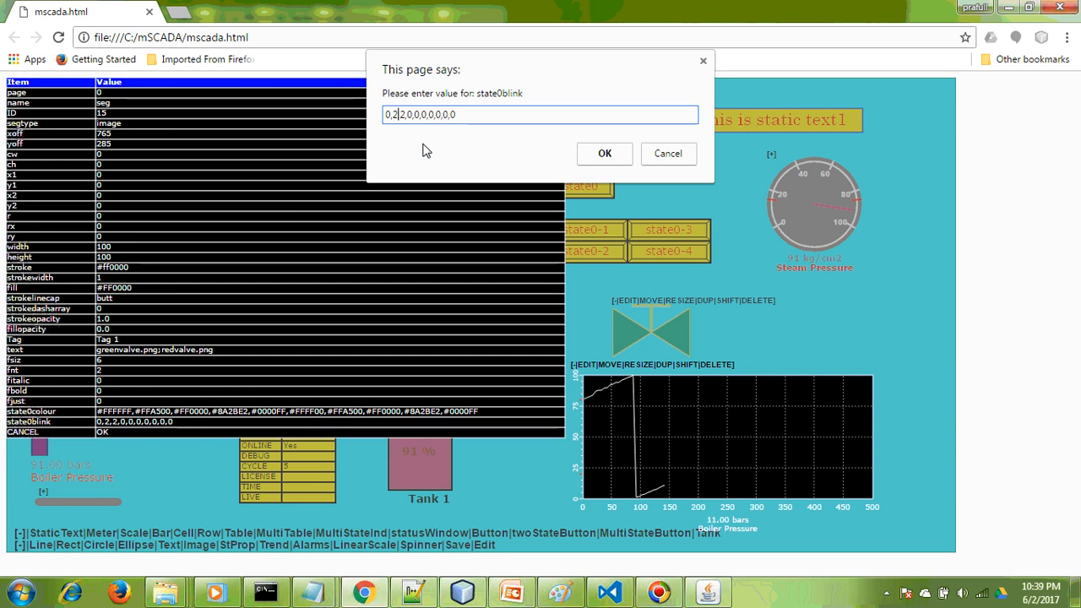
{"action": "left_click", "coordinate": [669, 153]}
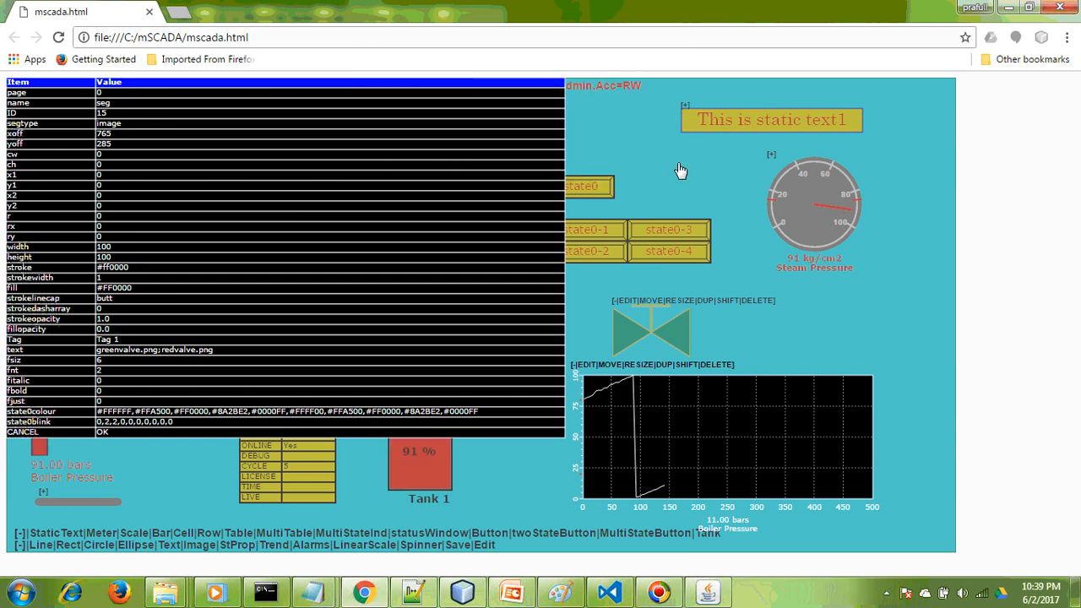
Step: Set the valve image's fjust to 1 and apply the edited properties
{"action": "left_click", "coordinate": [119, 405]}
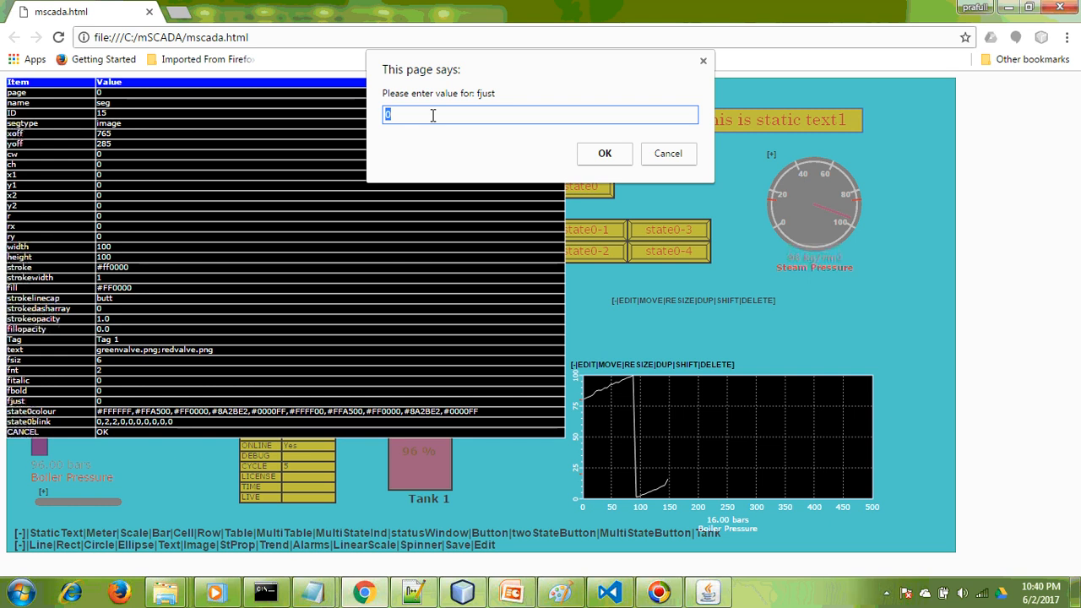
{"action": "type", "text": "1"}
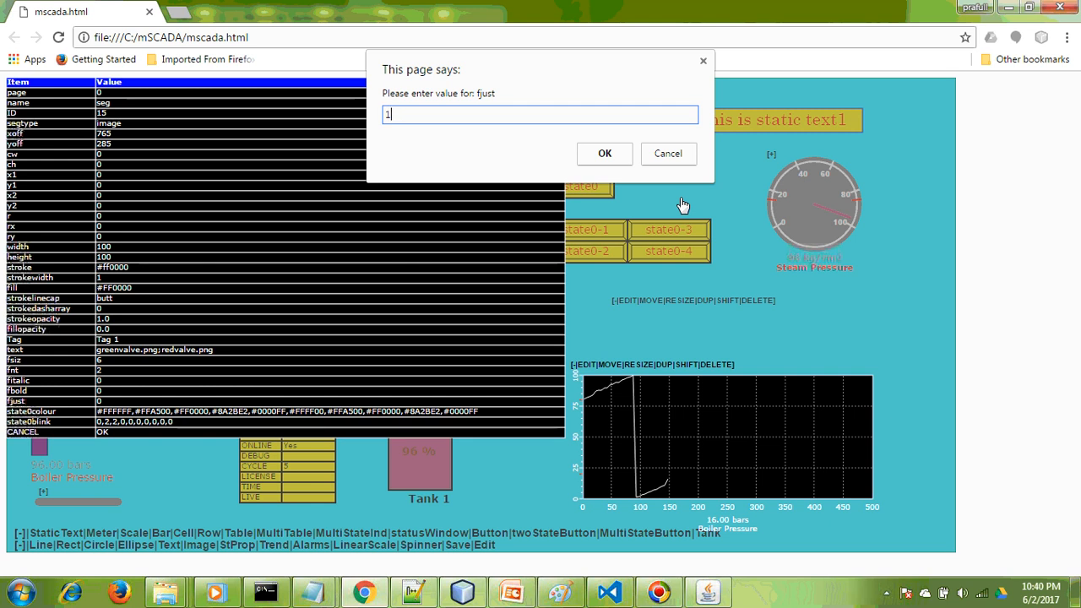
{"action": "left_click", "coordinate": [603, 159]}
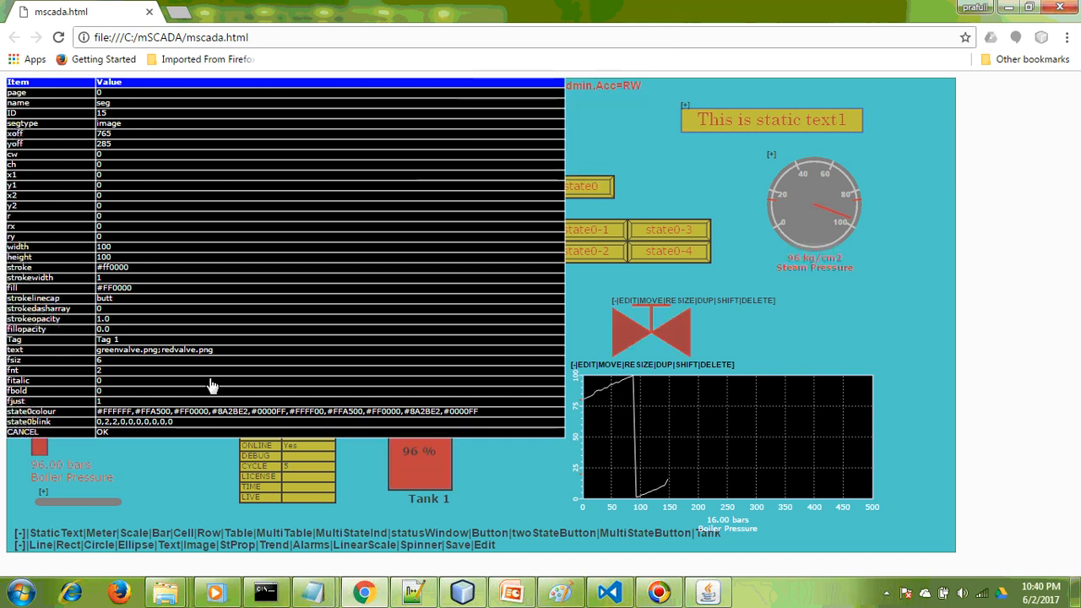
{"action": "left_click", "coordinate": [135, 433]}
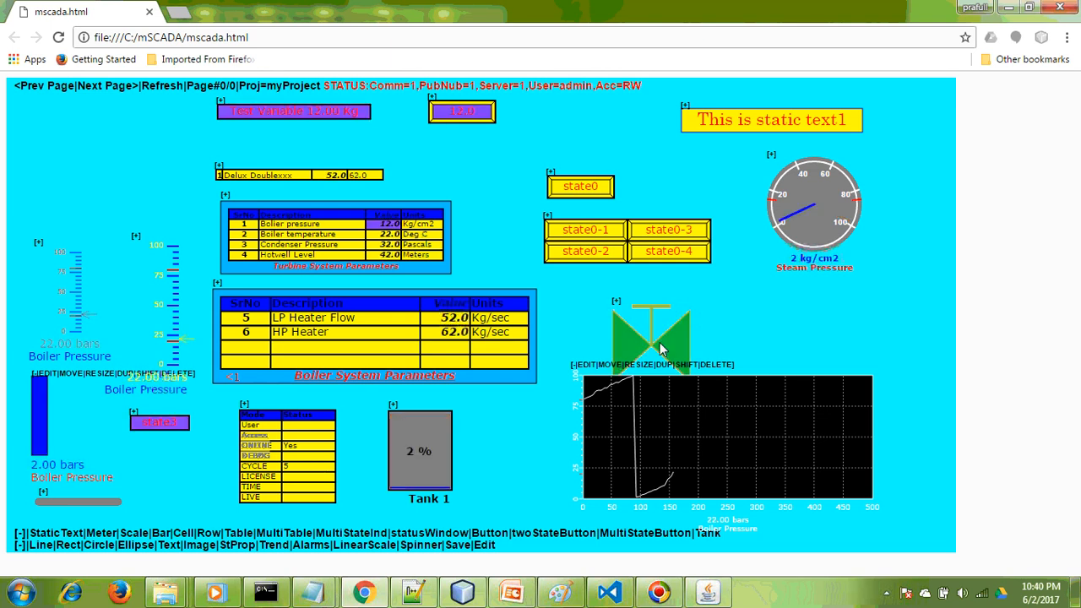
Step: Resize the valve image to a width of about 68 and a height of about 44
{"action": "left_click", "coordinate": [618, 305]}
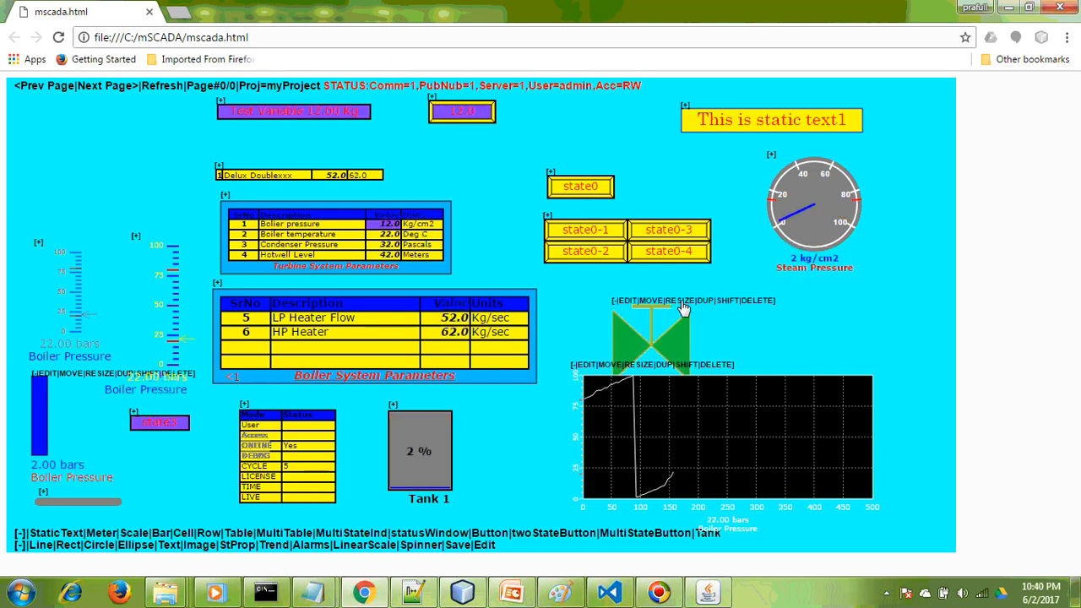
{"action": "left_click", "coordinate": [682, 302]}
{"action": "left_click", "coordinate": [706, 340]}
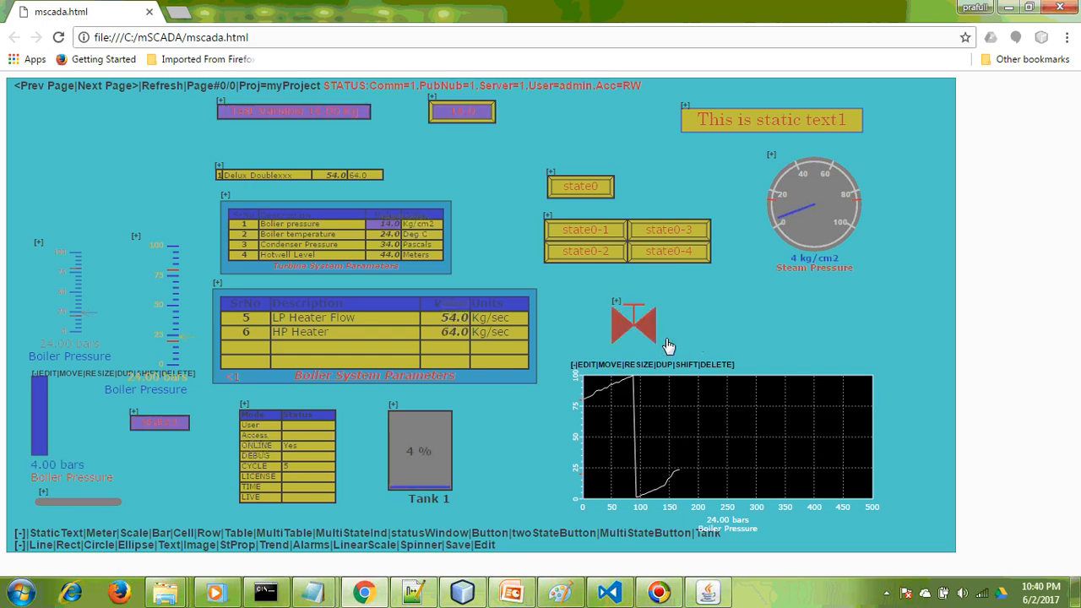
{"action": "right_click", "coordinate": [686, 292]}
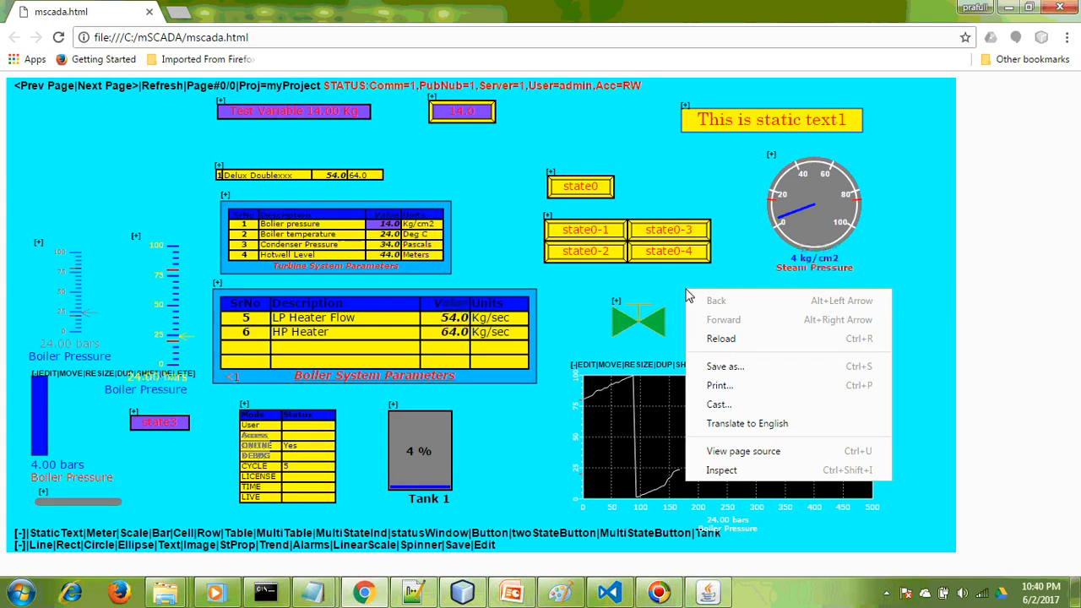
{"action": "left_click", "coordinate": [588, 311]}
Step: Set the second entry of the valve image's state0blink to 3 and apply the edited properties
{"action": "left_click", "coordinate": [618, 303]}
{"action": "left_click", "coordinate": [626, 304]}
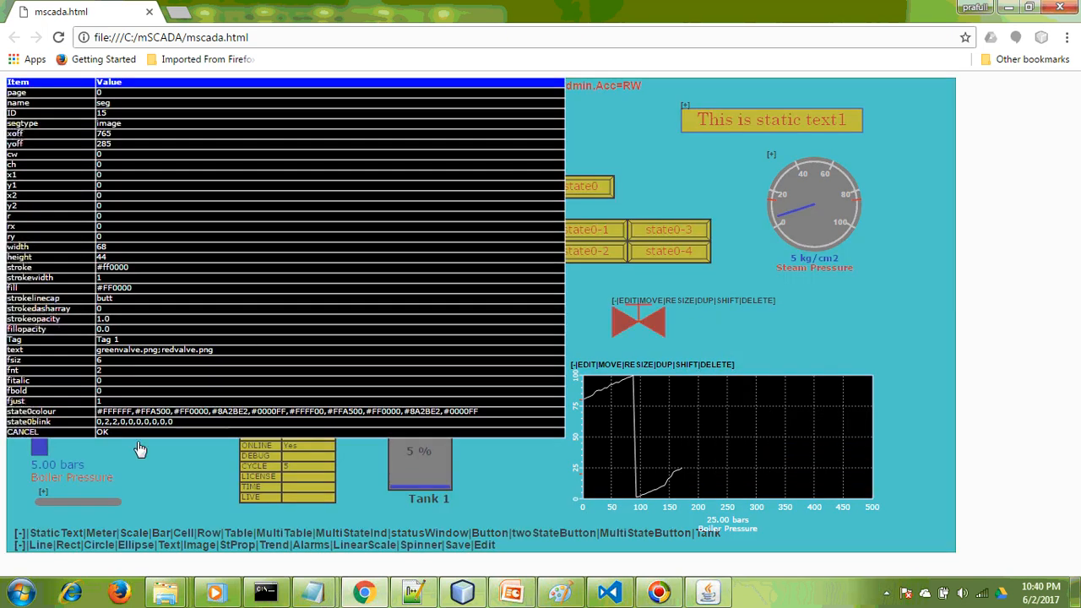
{"action": "left_click", "coordinate": [108, 422]}
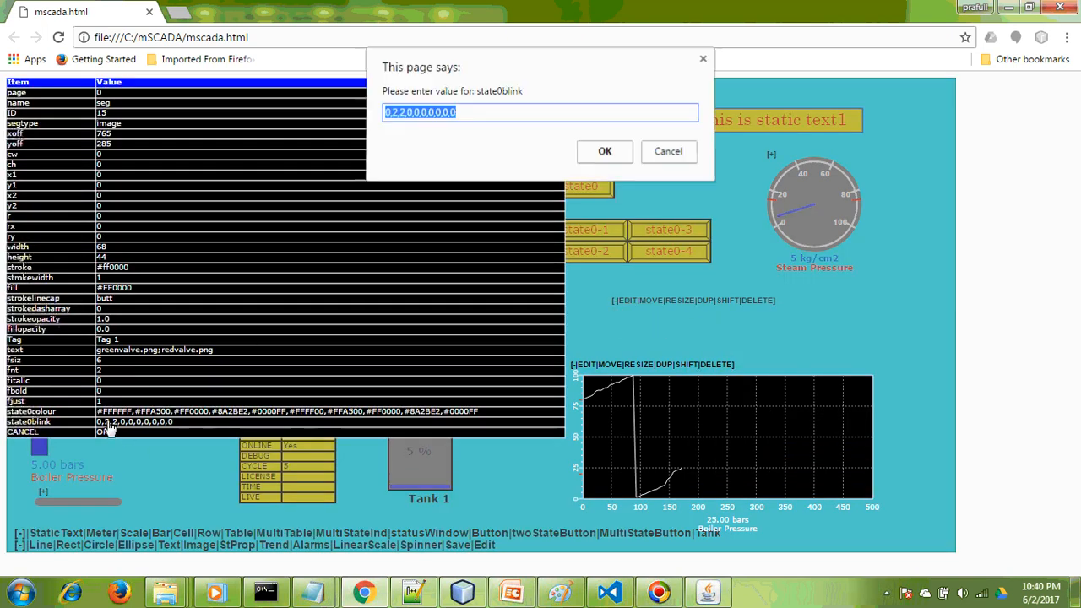
{"action": "left_click", "coordinate": [400, 114]}
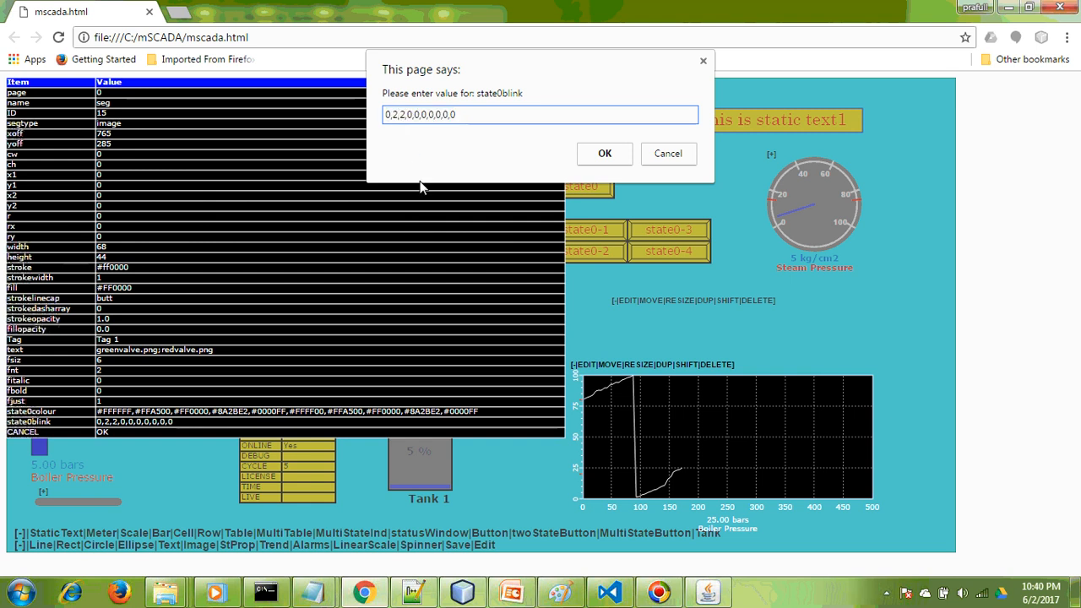
{"action": "key", "text": "BackSpace"}
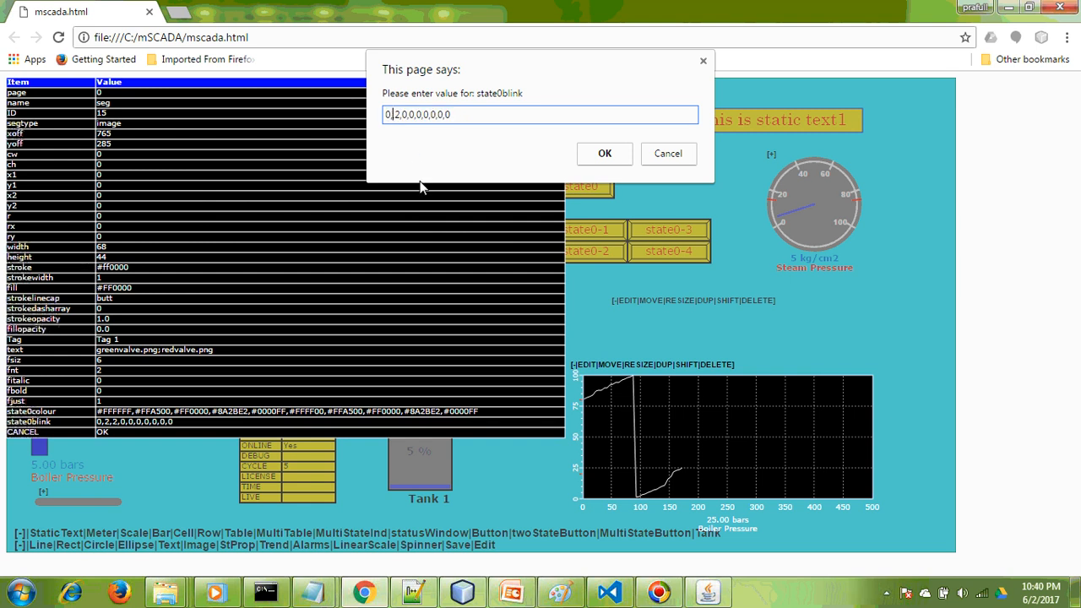
{"action": "type", "text": "3"}
{"action": "left_click", "coordinate": [605, 155]}
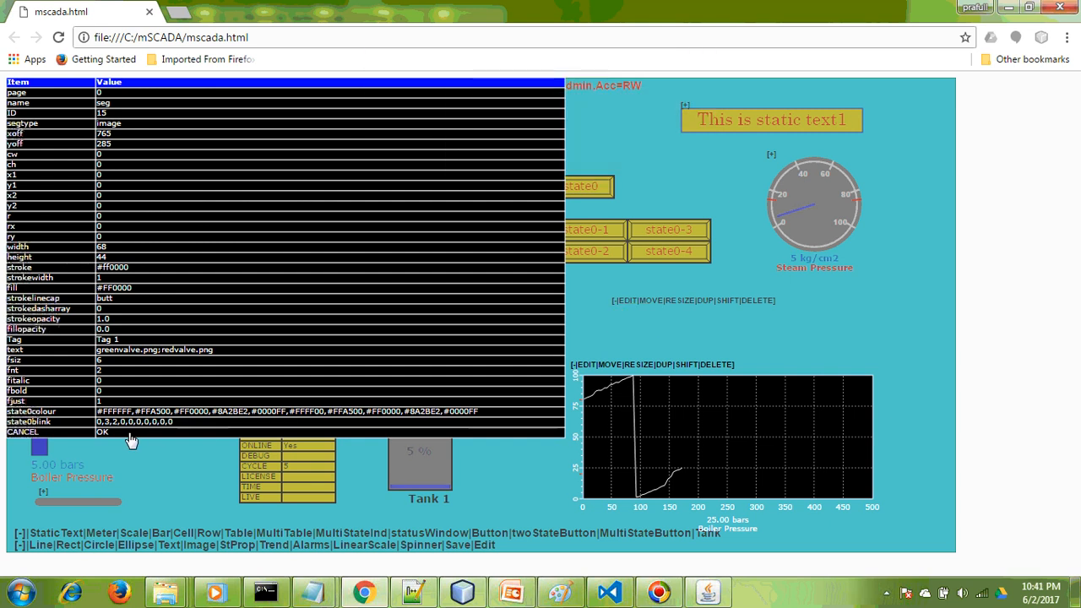
{"action": "left_click", "coordinate": [128, 434]}
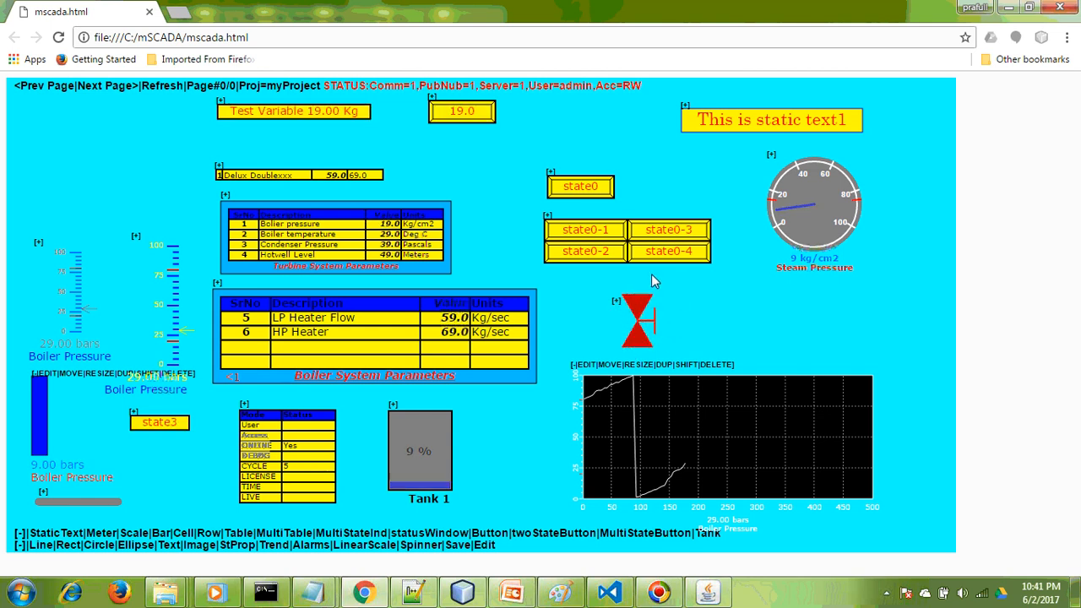
Step: Set the second entry of the valve image's state0blink to 1 and apply the edited properties
{"action": "left_click", "coordinate": [617, 302]}
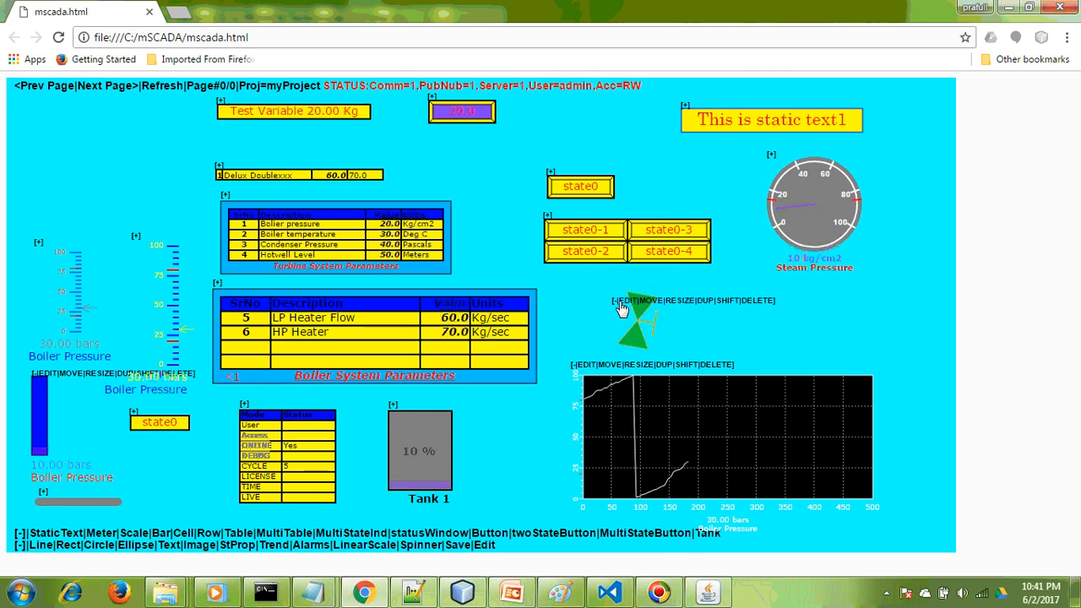
{"action": "left_click", "coordinate": [623, 303]}
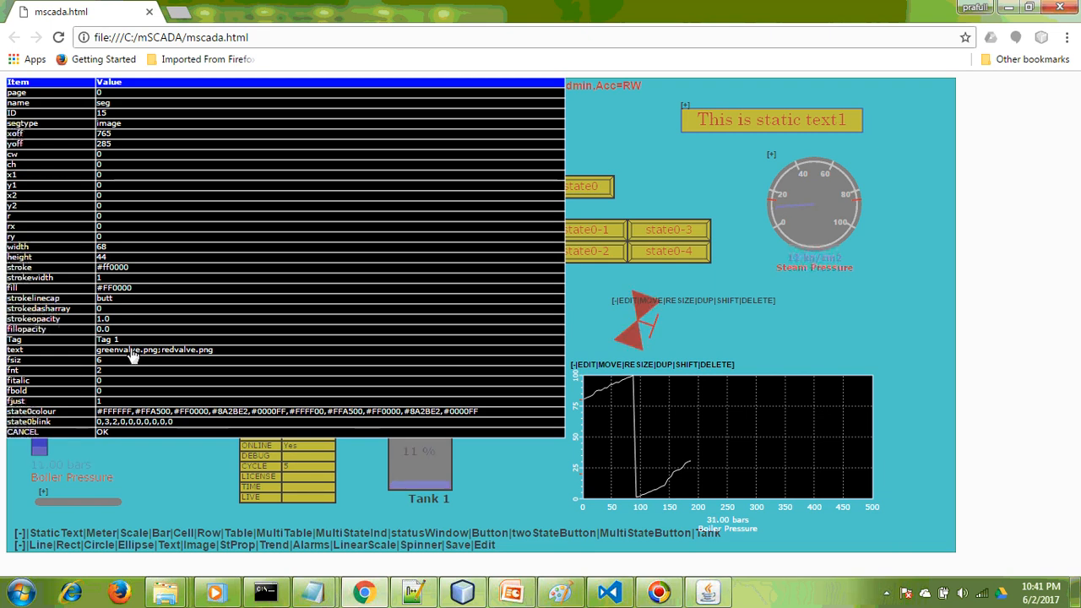
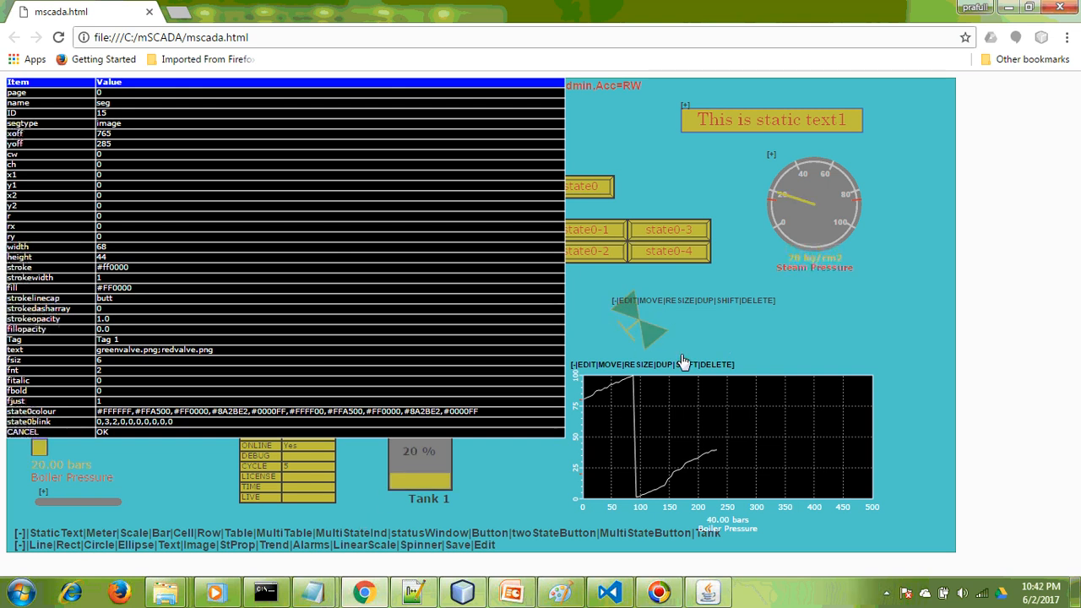
{"action": "left_click", "coordinate": [110, 422]}
{"action": "left_click", "coordinate": [399, 117]}
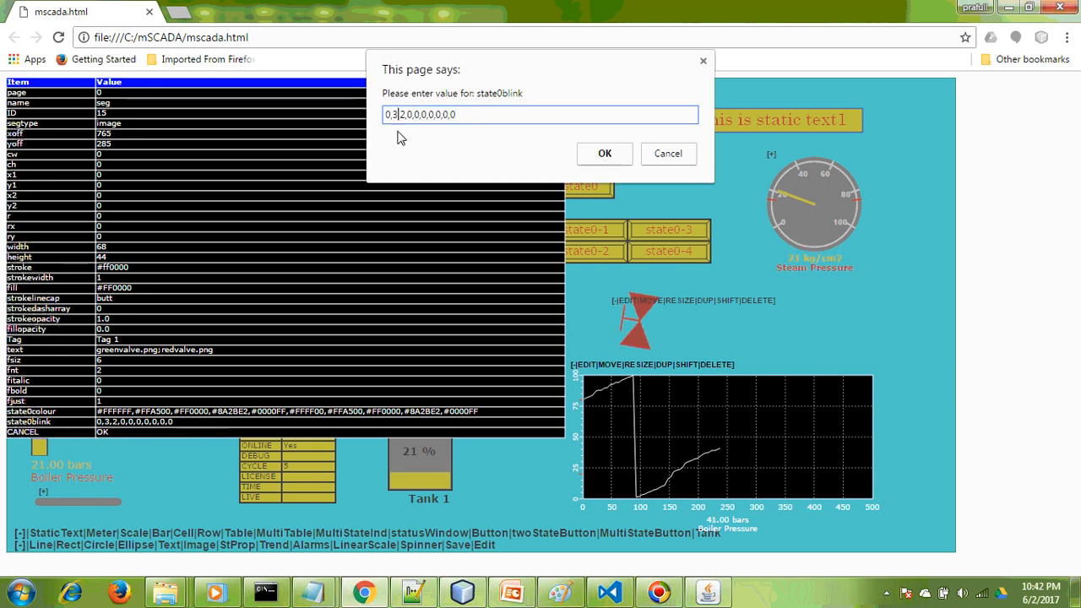
{"action": "key", "text": "BackSpace"}
{"action": "key", "text": "BackSpace"}
{"action": "type", "text": "2,"}
{"action": "key", "text": "BackSpace"}
{"action": "type", "text": "1"}
{"action": "left_click", "coordinate": [607, 155]}
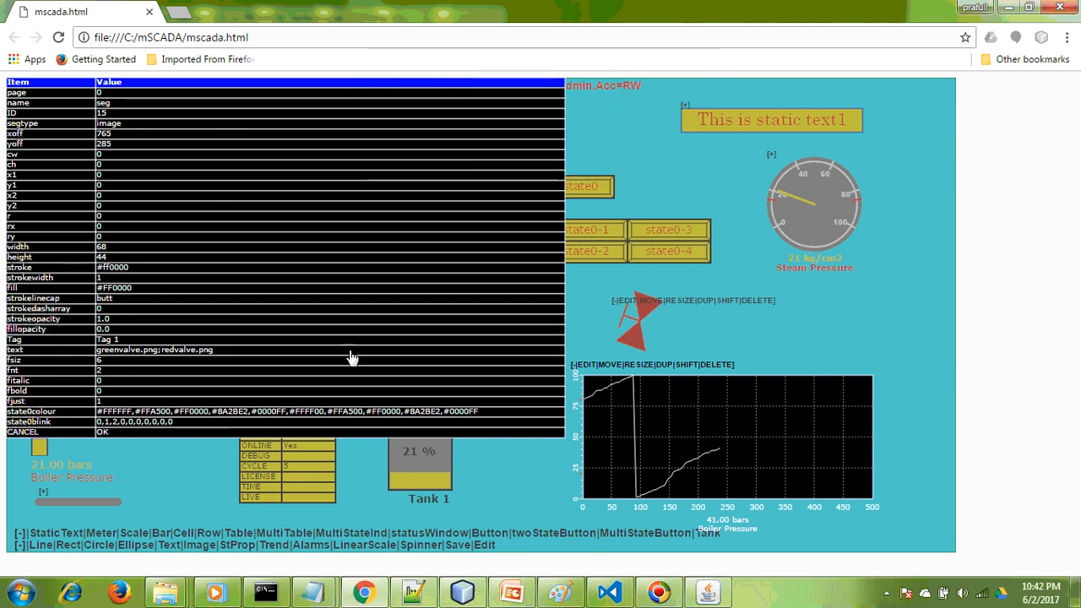
{"action": "left_click", "coordinate": [103, 432]}
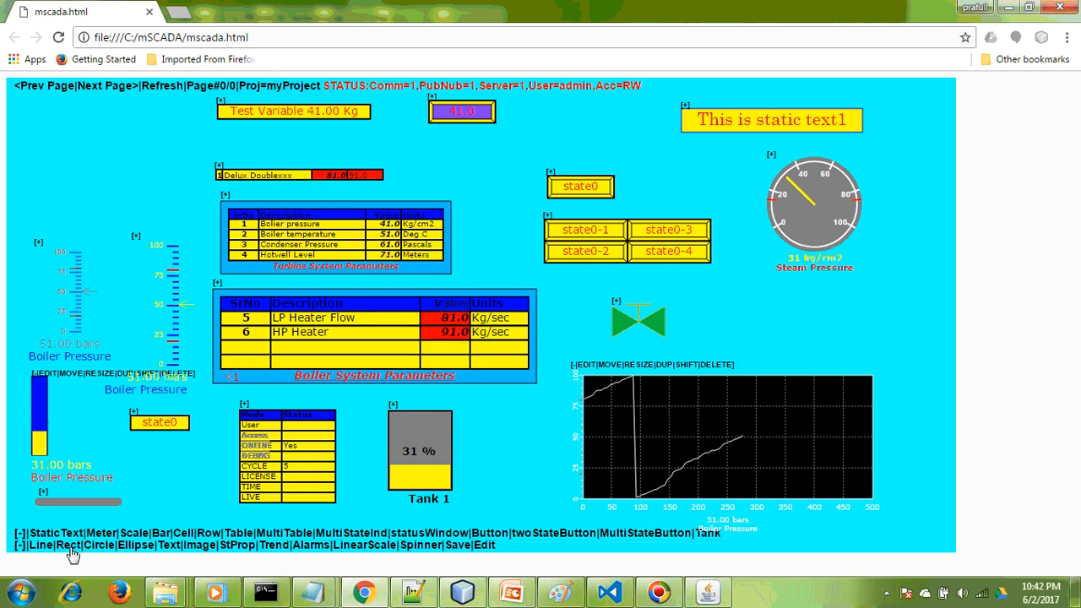
Step: Add a rectangle and place it in the empty area above the leftmost scale, at about xoff 38, yoff 66
{"action": "left_click", "coordinate": [72, 553]}
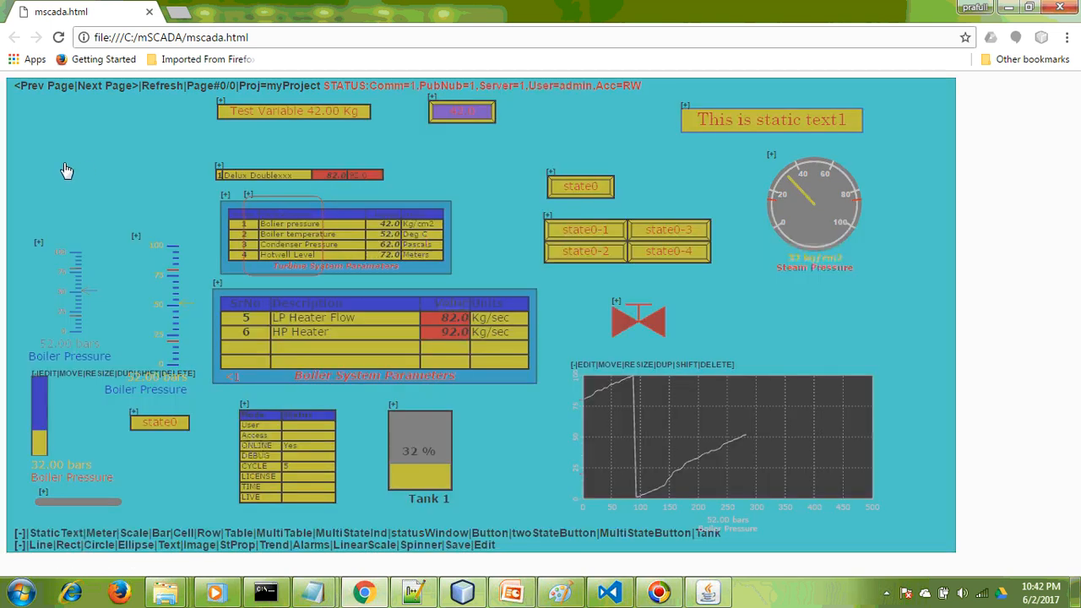
{"action": "left_click", "coordinate": [39, 135]}
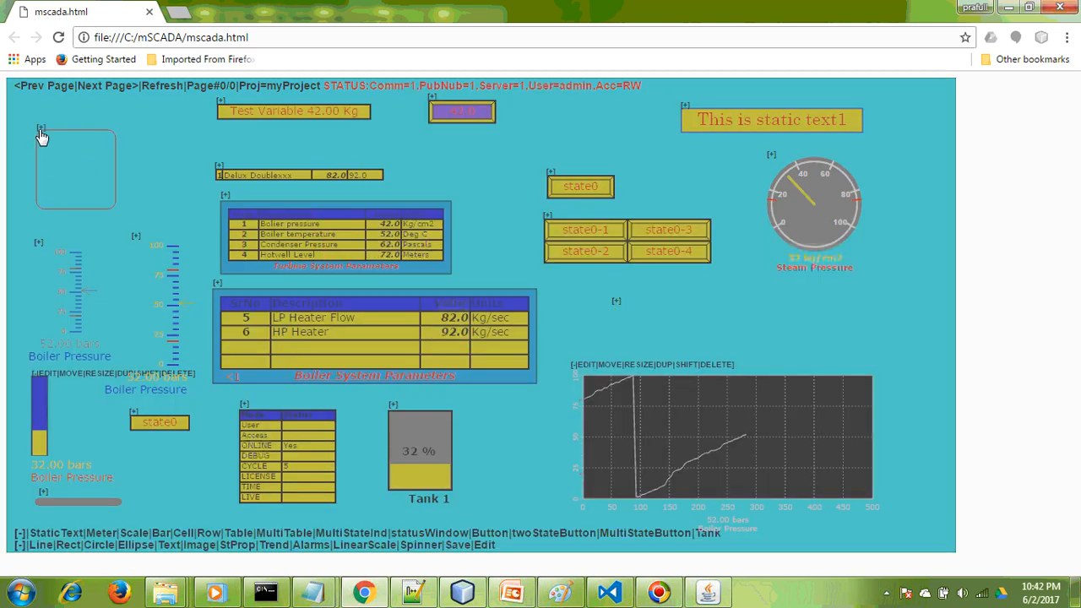
{"action": "right_click", "coordinate": [152, 126]}
{"action": "left_click", "coordinate": [74, 228]}
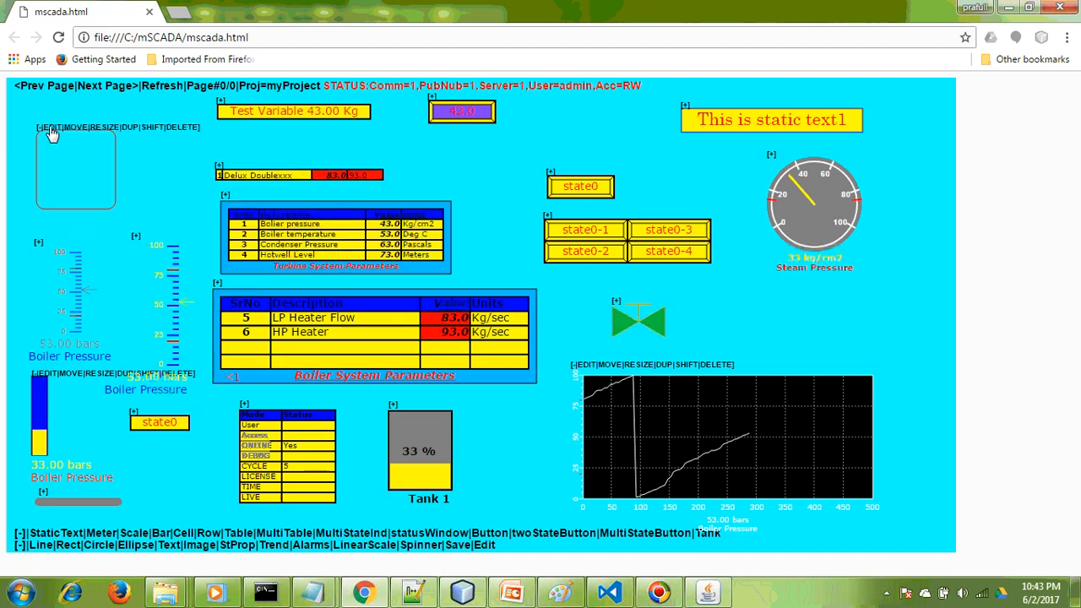
Step: Set the rectangle's strokewidth to 3 and fillopacity to 1, and apply the edited properties
{"action": "left_click", "coordinate": [46, 123]}
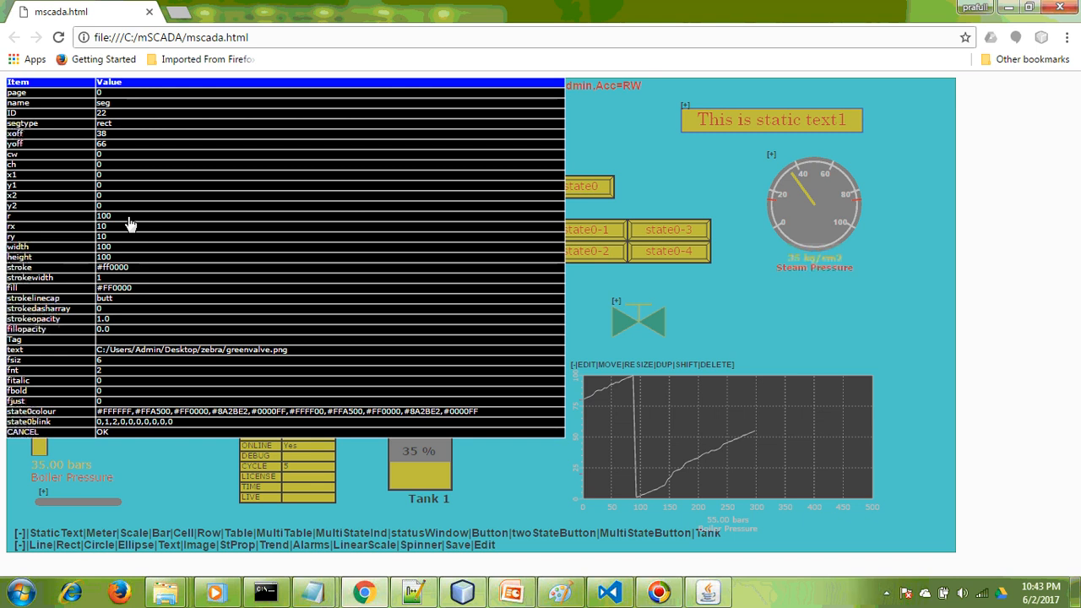
{"action": "left_click", "coordinate": [50, 278]}
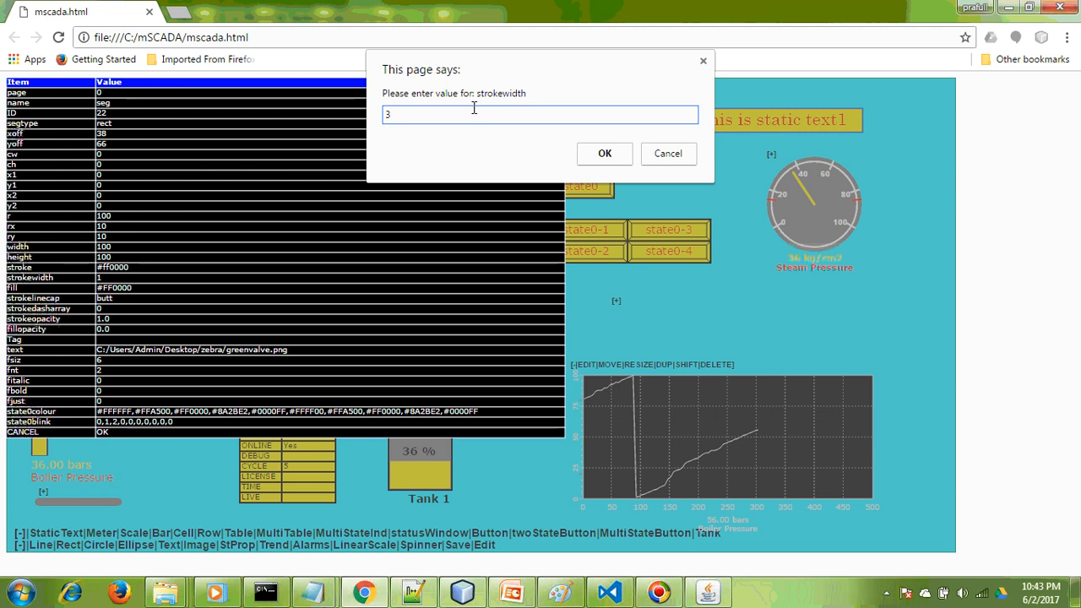
{"action": "left_click", "coordinate": [610, 155]}
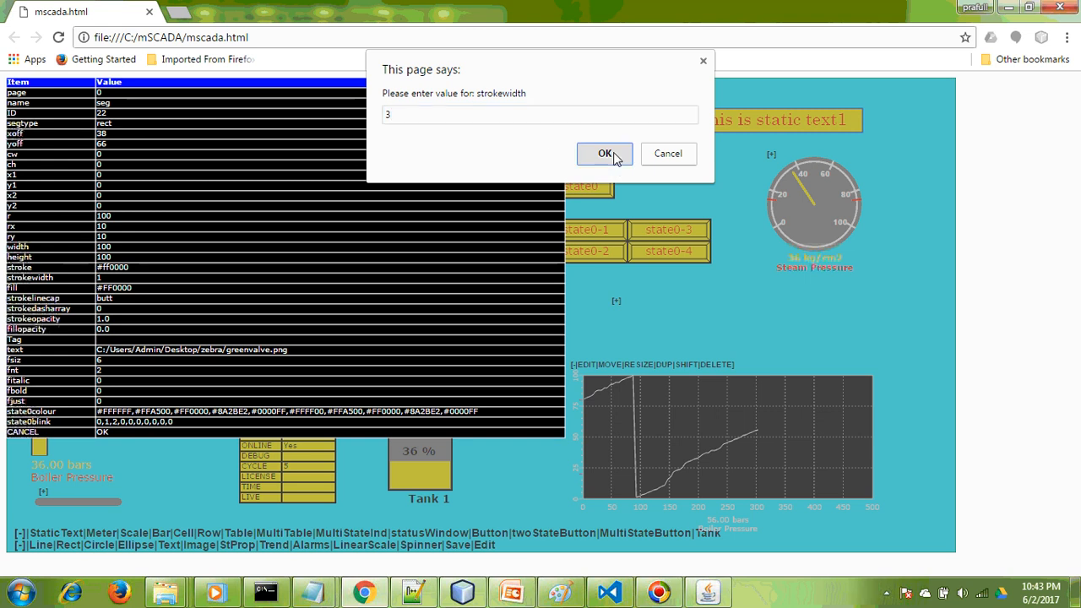
{"action": "left_click", "coordinate": [125, 331]}
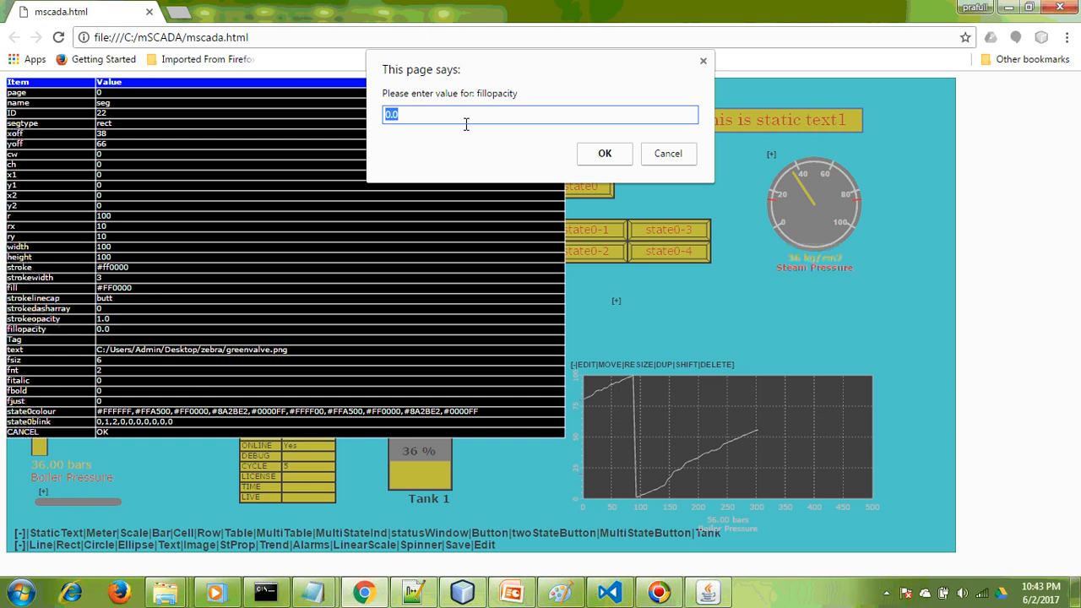
{"action": "type", "text": "1"}
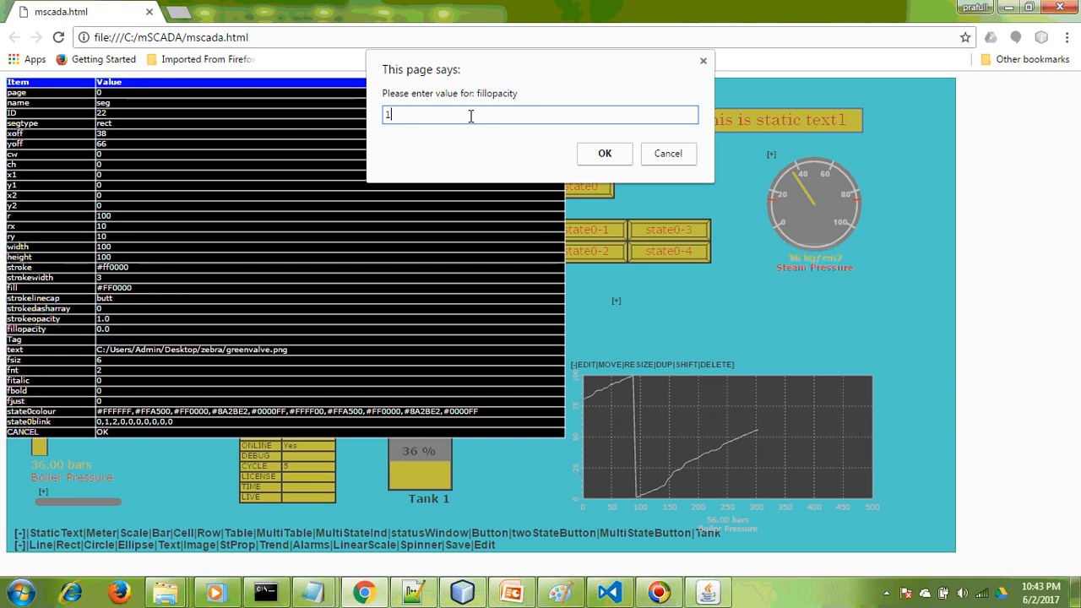
{"action": "left_click", "coordinate": [613, 156]}
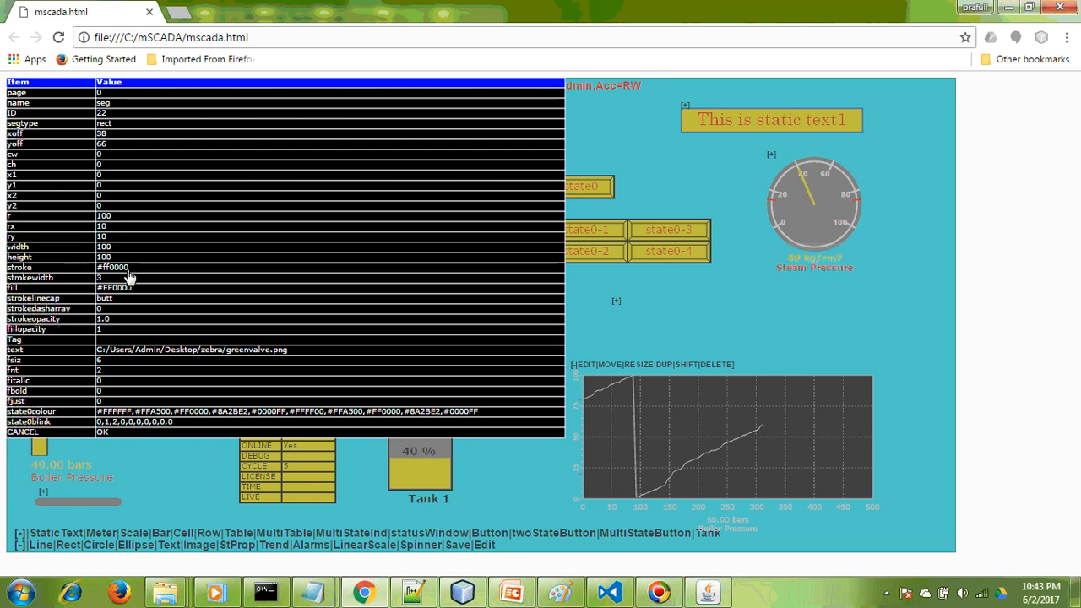
{"action": "left_click", "coordinate": [108, 438]}
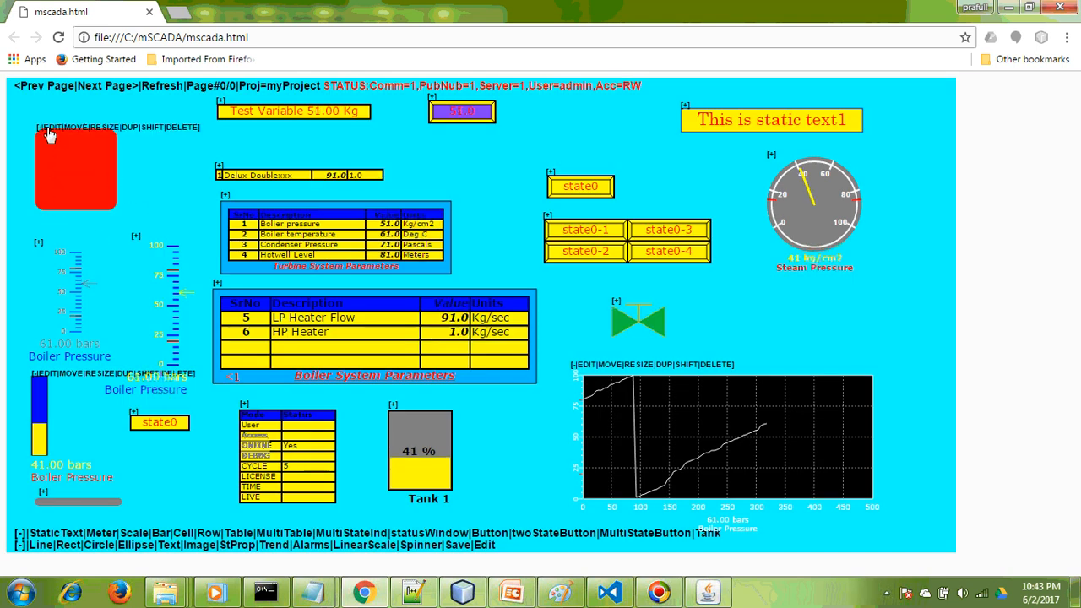
{"action": "left_click", "coordinate": [42, 130]}
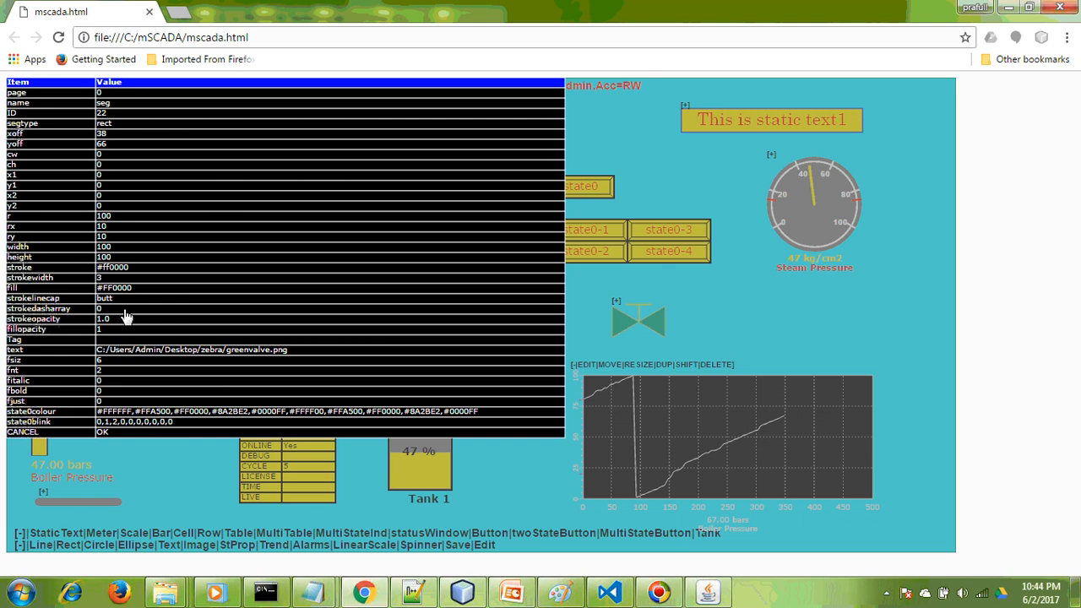
{"action": "left_click", "coordinate": [40, 434]}
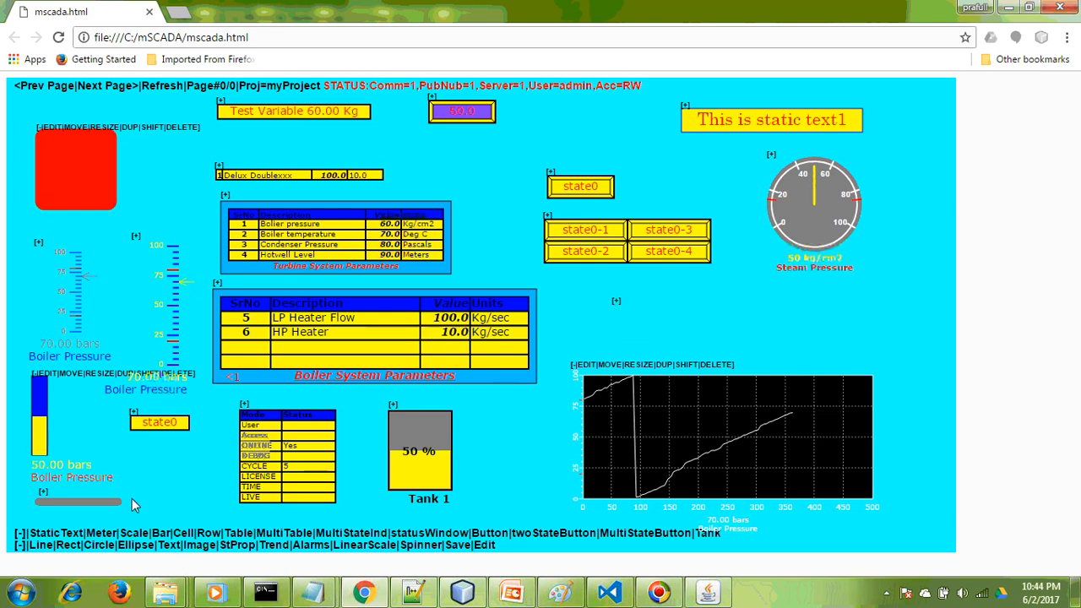
{"action": "left_click", "coordinate": [40, 493]}
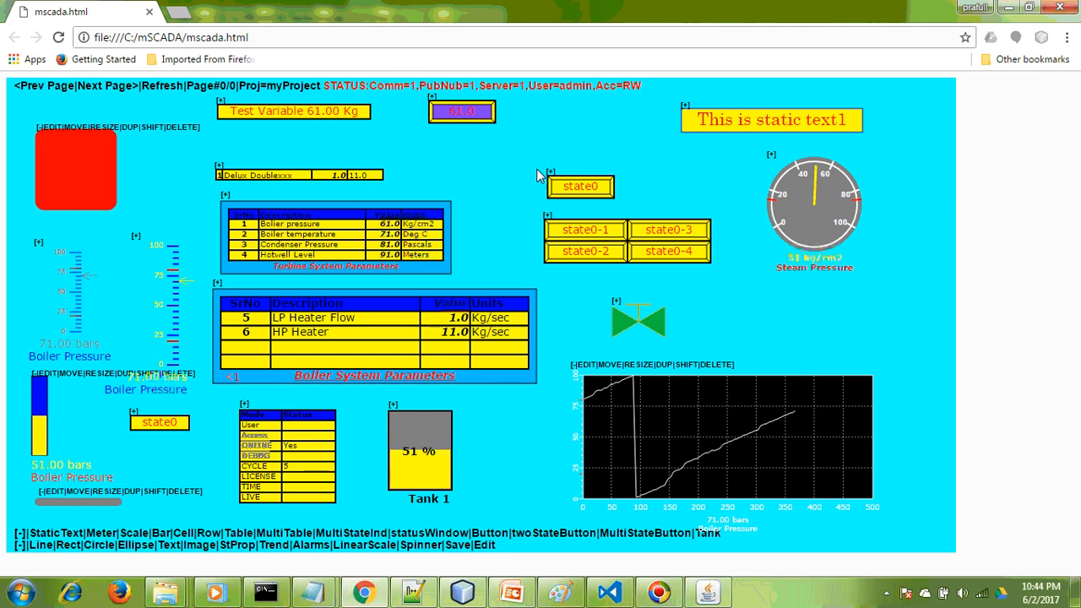
{"action": "left_click", "coordinate": [53, 492]}
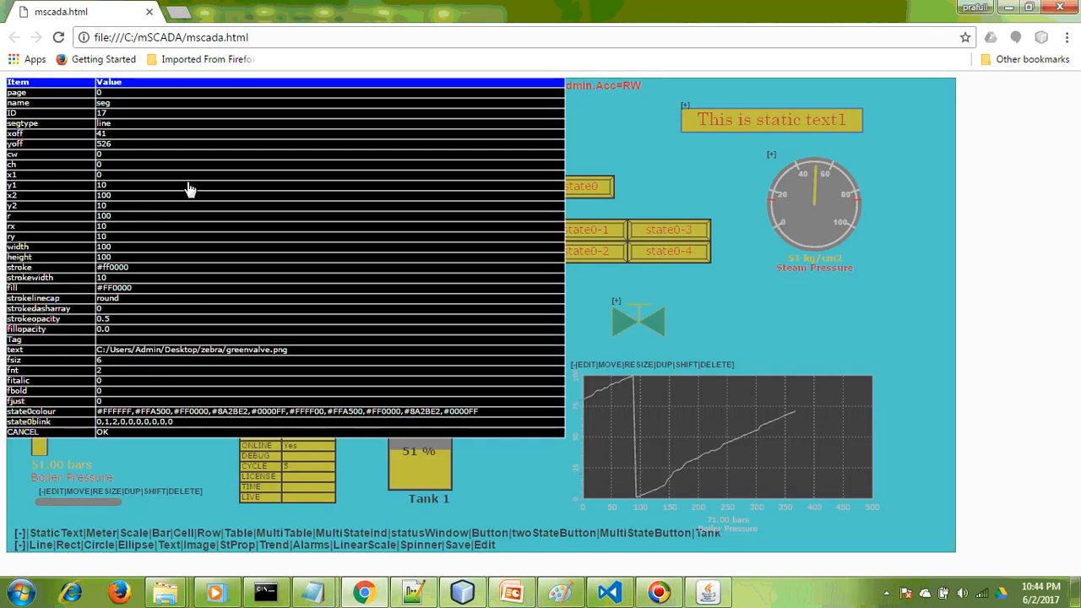
{"action": "left_click", "coordinate": [123, 342]}
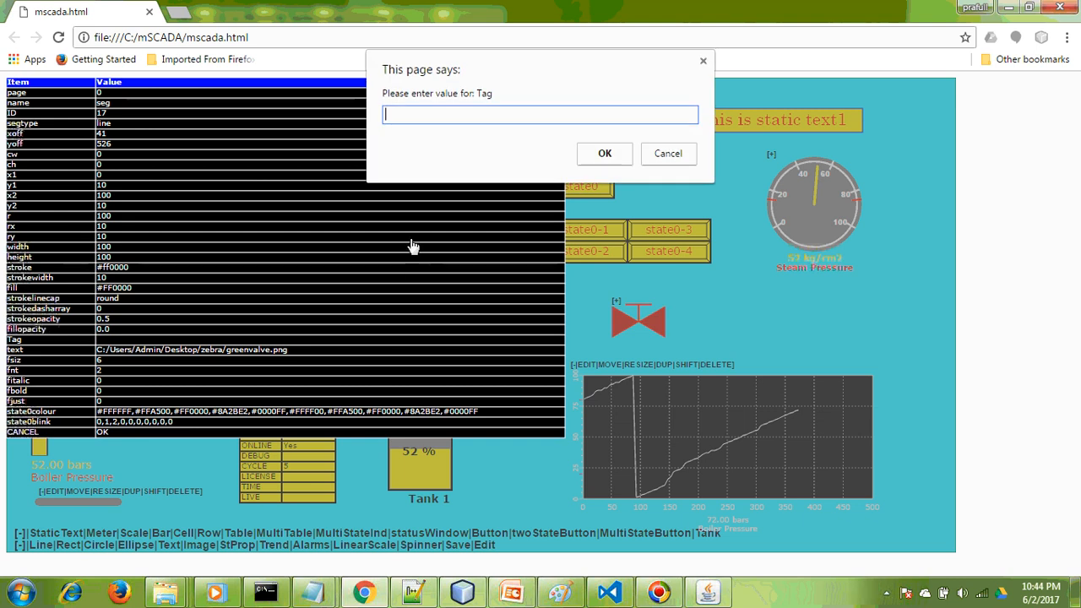
{"action": "type", "text": "g 1"}
{"action": "left_click", "coordinate": [605, 154]}
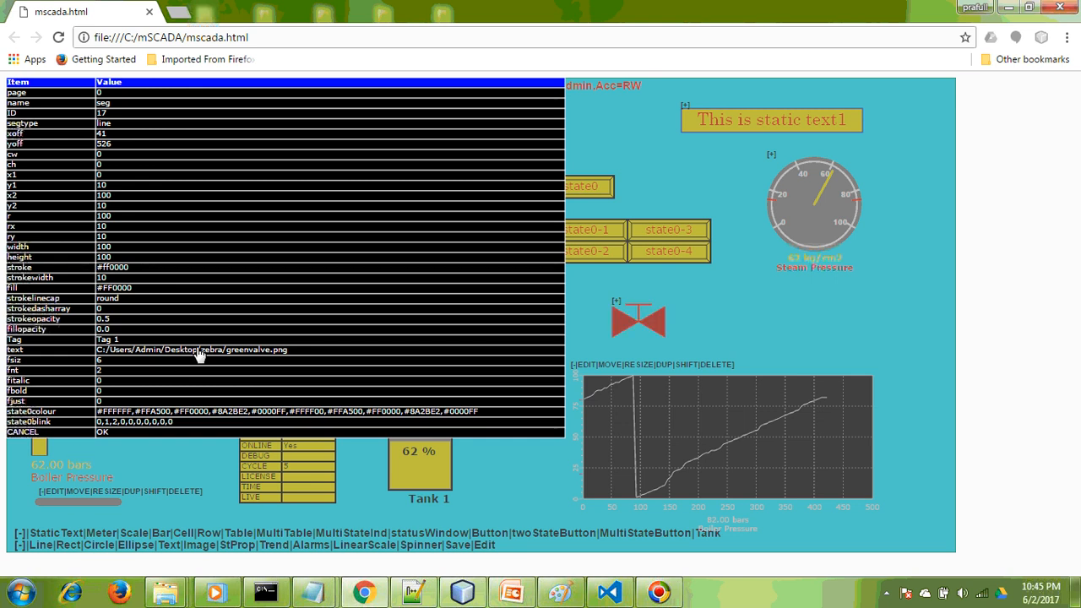
{"action": "left_click", "coordinate": [40, 434]}
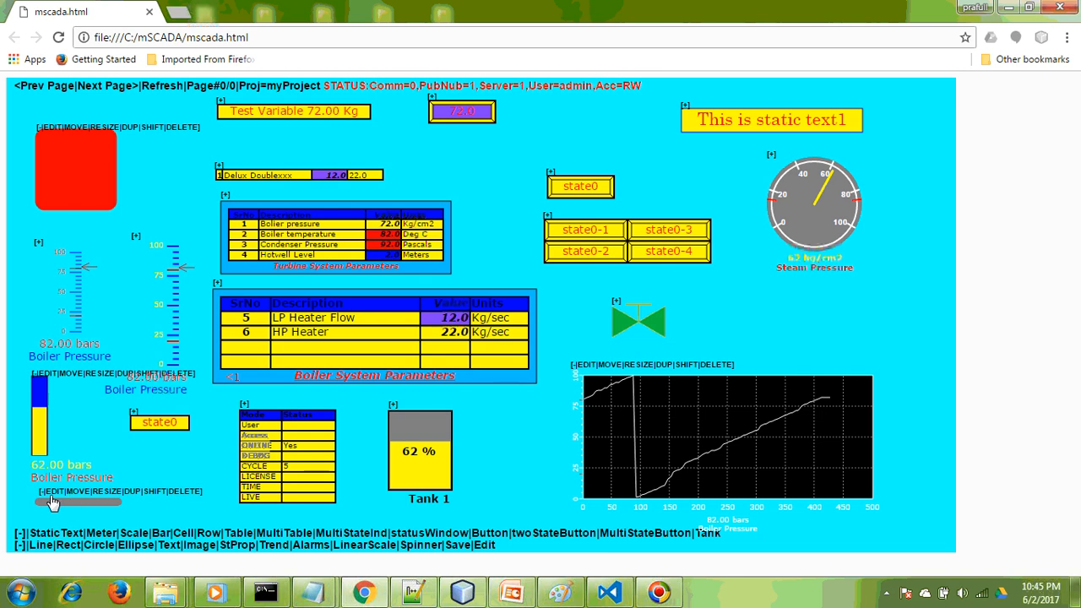
Step: Resize the horizontal line below the bar so that it extends to an x2 of about 280
{"action": "left_click", "coordinate": [111, 492]}
{"action": "left_click", "coordinate": [265, 513]}
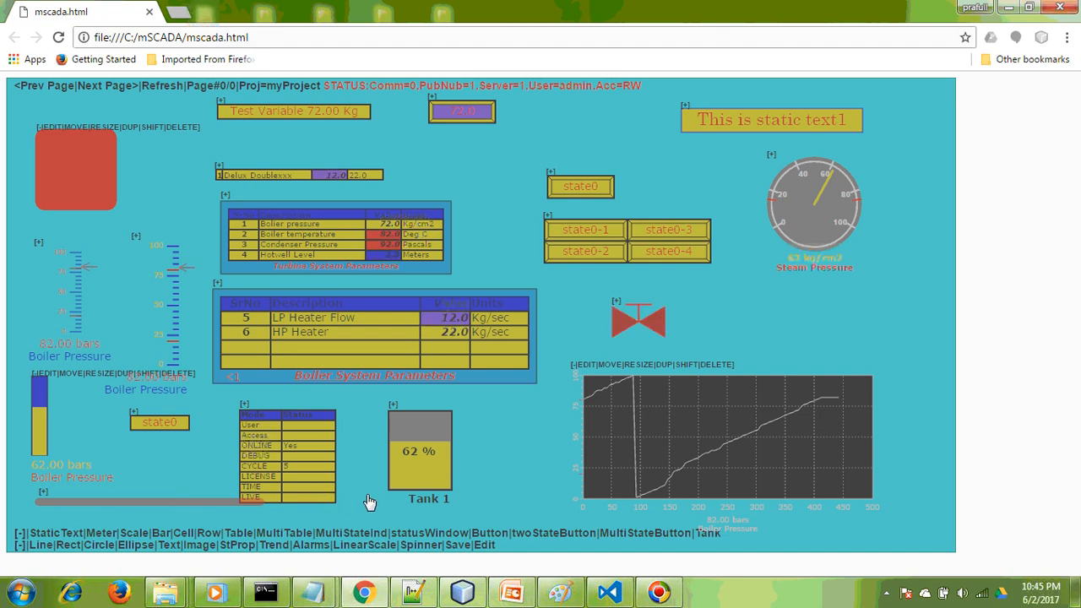
{"action": "right_click", "coordinate": [102, 295]}
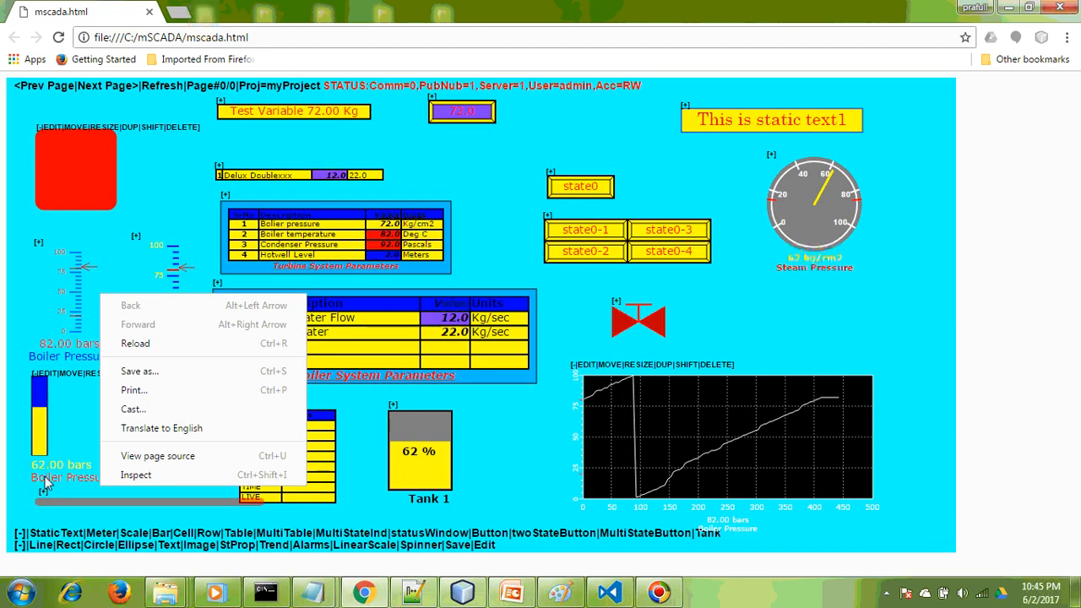
{"action": "left_click", "coordinate": [63, 406]}
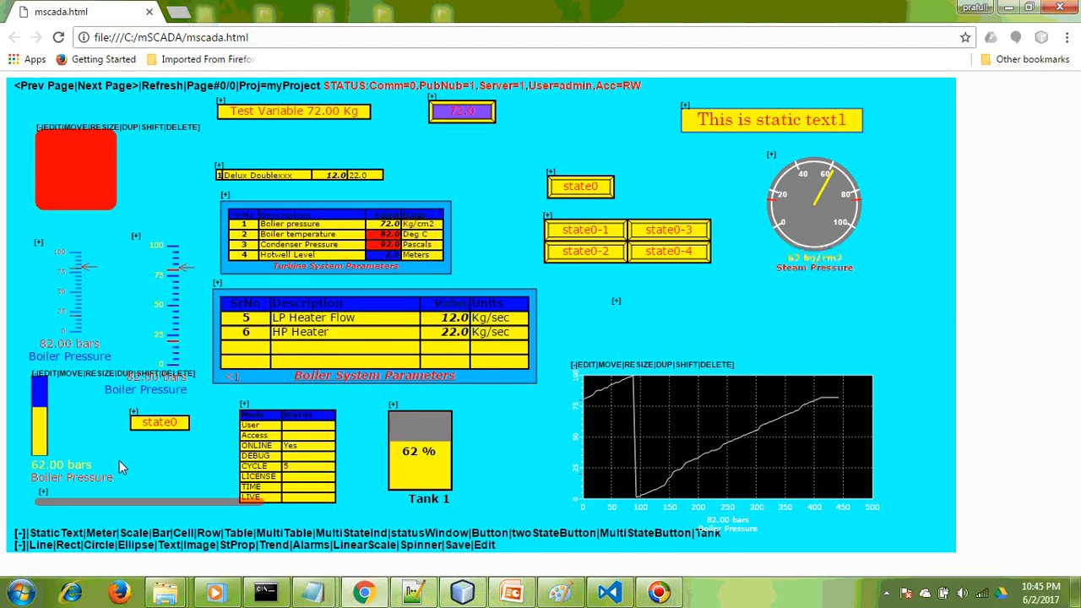
Step: Set the horizontal line's strokeopacity to 1 and apply the edited properties
{"action": "left_click", "coordinate": [45, 494]}
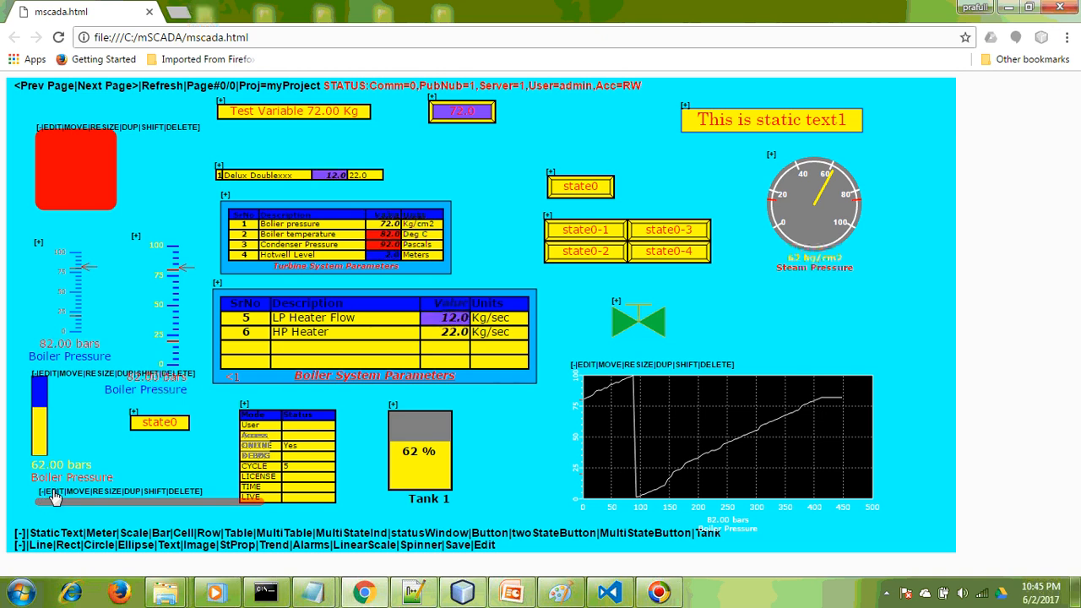
{"action": "left_click", "coordinate": [51, 492]}
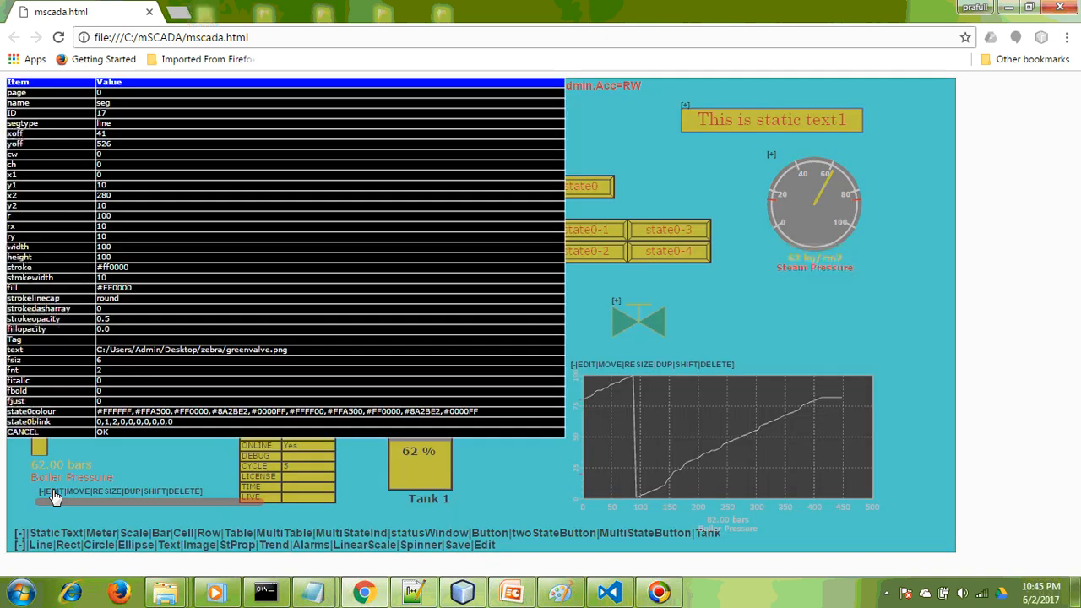
{"action": "left_click", "coordinate": [152, 319]}
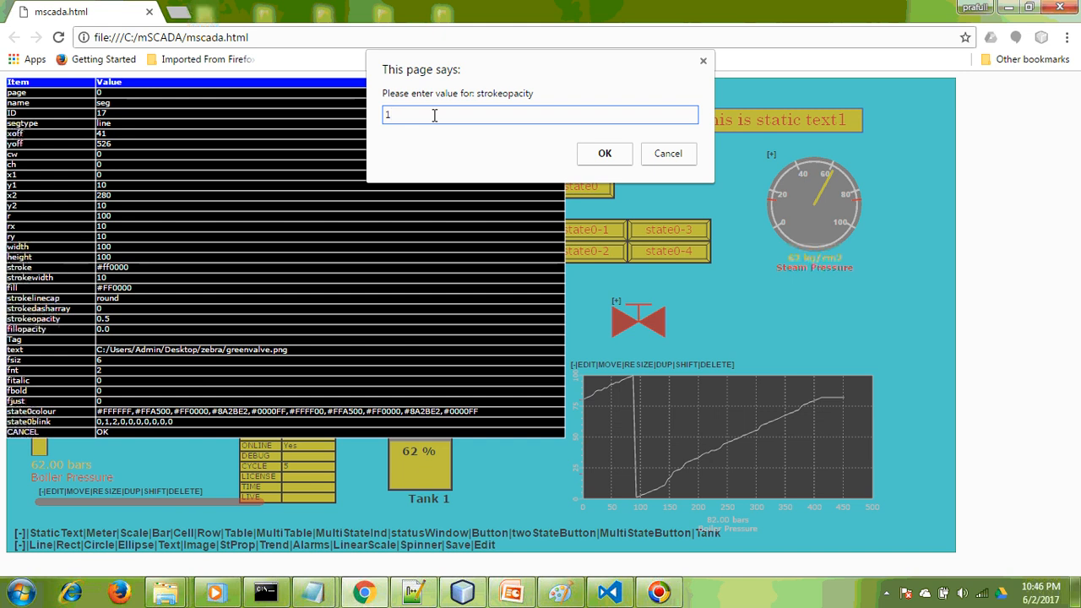
{"action": "left_click", "coordinate": [604, 152]}
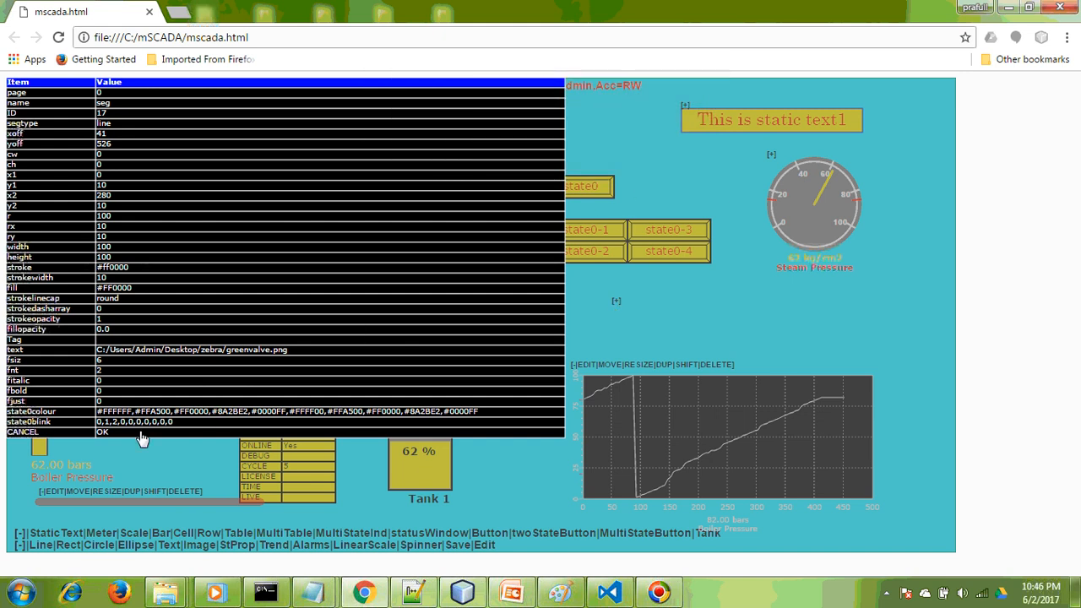
{"action": "left_click", "coordinate": [141, 433]}
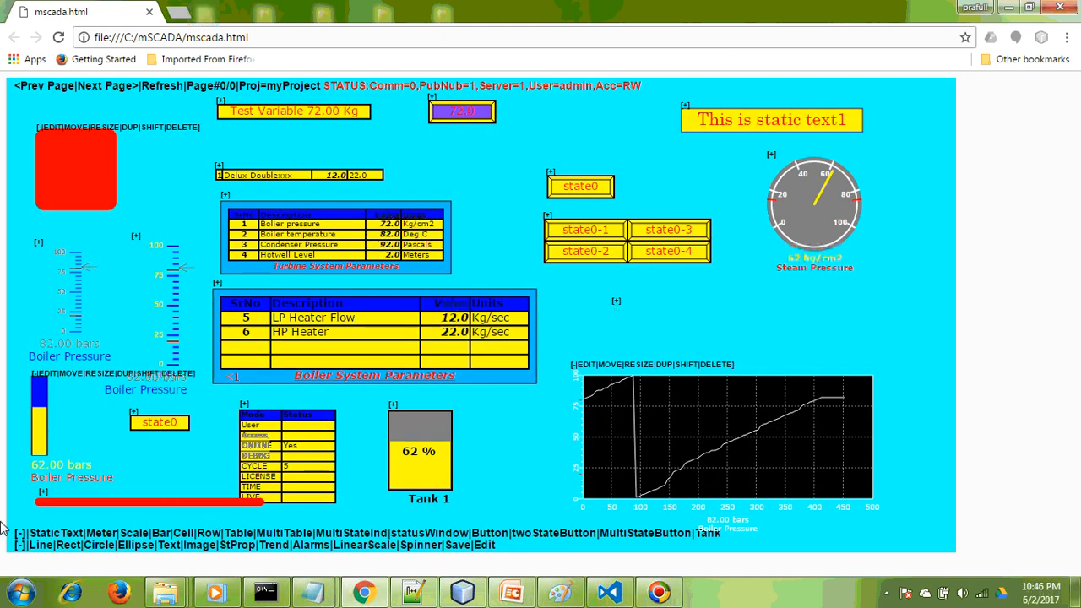
Step: Move the red horizontal line slightly up and to the left, close beneath the bar's Boiler Pressure label
{"action": "left_click", "coordinate": [44, 493]}
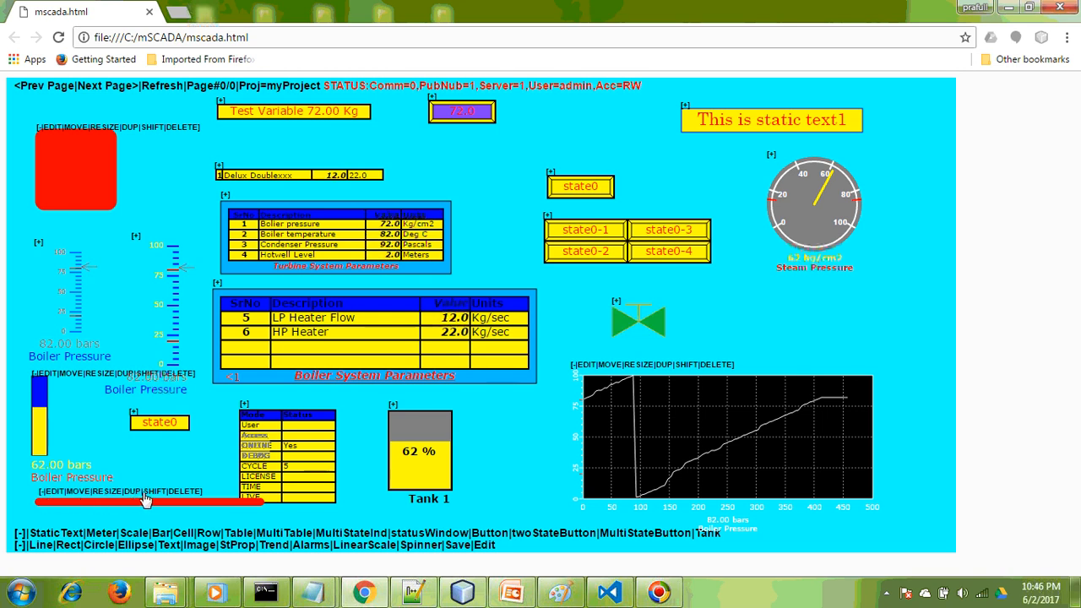
{"action": "left_click", "coordinate": [82, 494]}
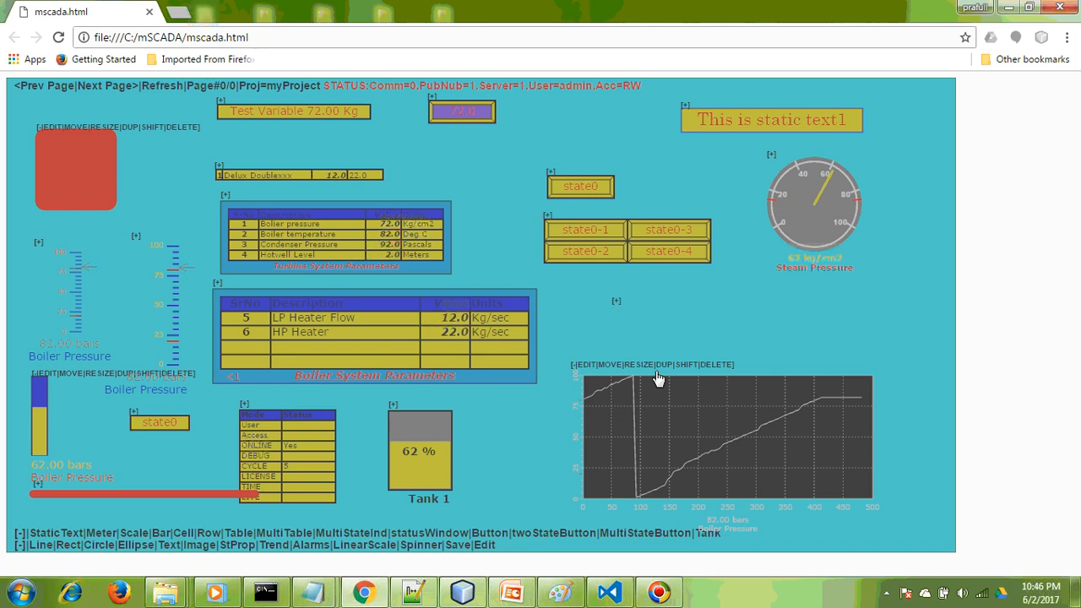
{"action": "right_click", "coordinate": [509, 453]}
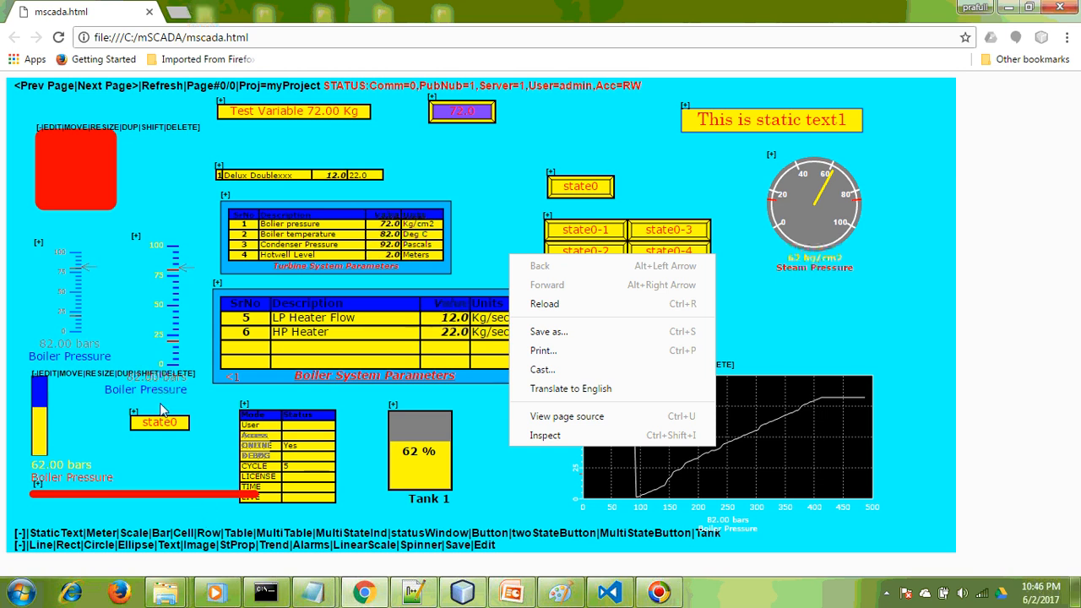
{"action": "left_click", "coordinate": [145, 476]}
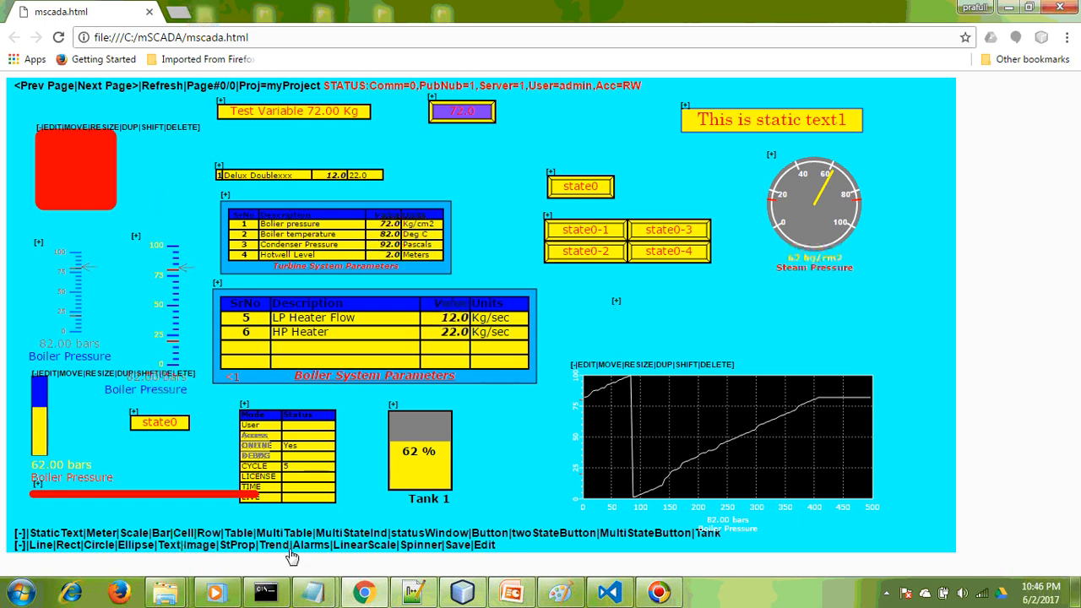
Step: Create a new page after the current one, and switch back to the first page and forward to the new page
{"action": "left_click", "coordinate": [98, 87]}
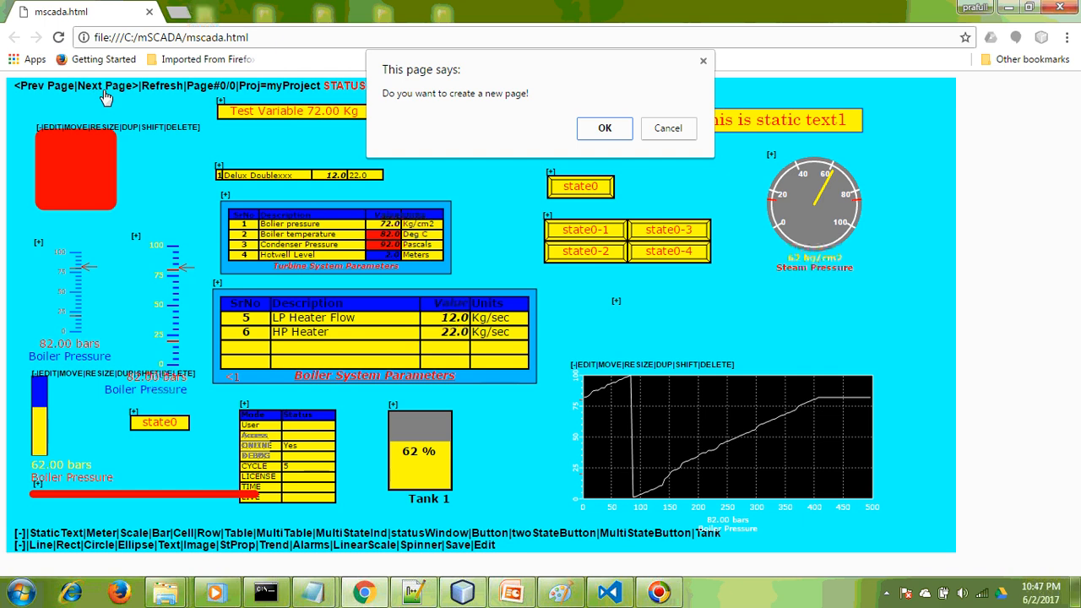
{"action": "left_click", "coordinate": [604, 129]}
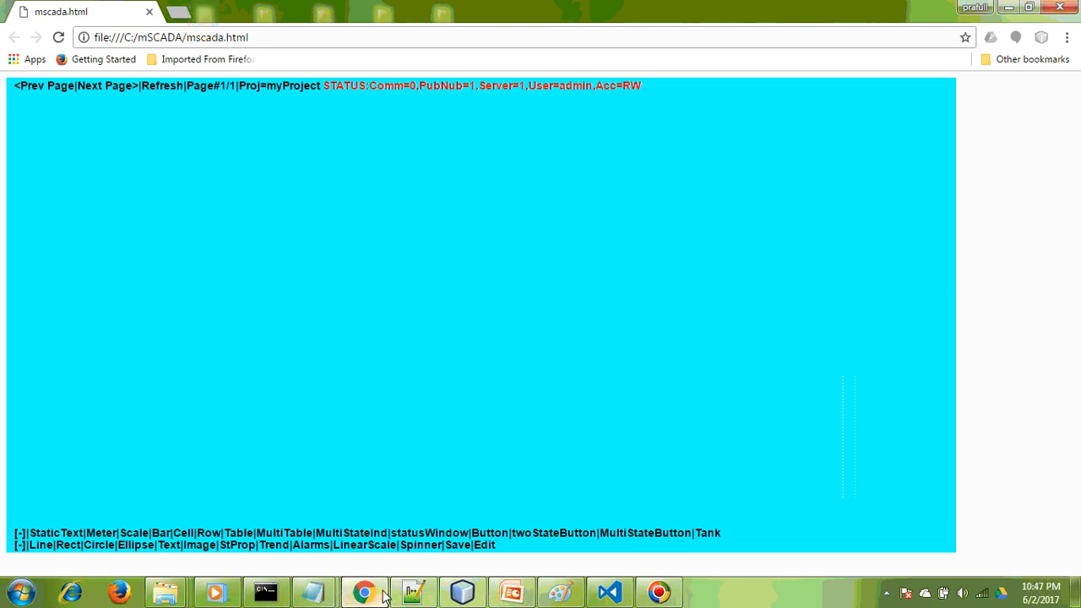
{"action": "left_click", "coordinate": [49, 91]}
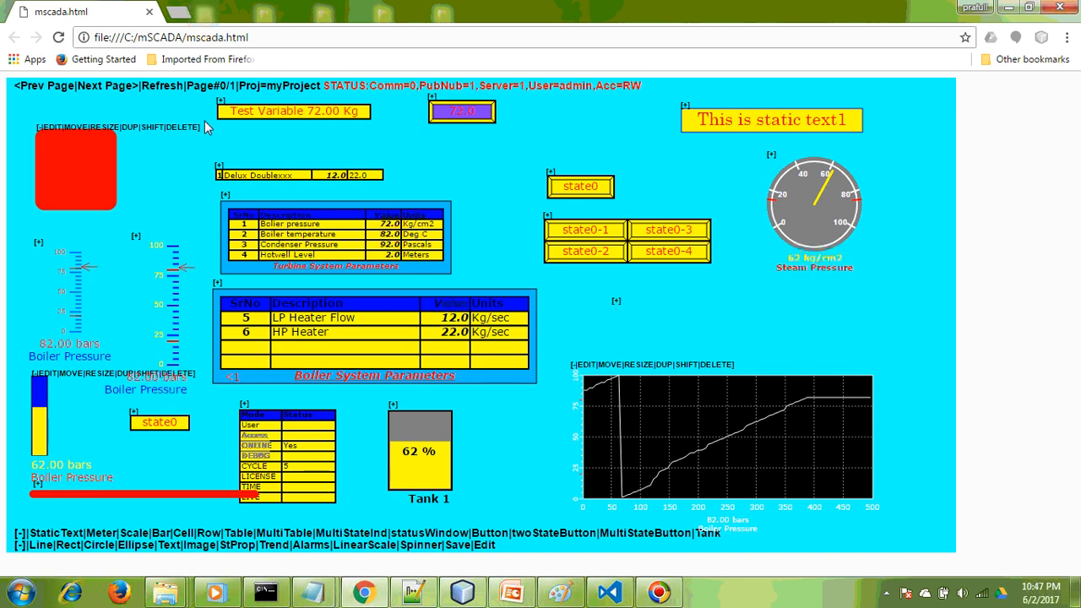
{"action": "left_click", "coordinate": [101, 90]}
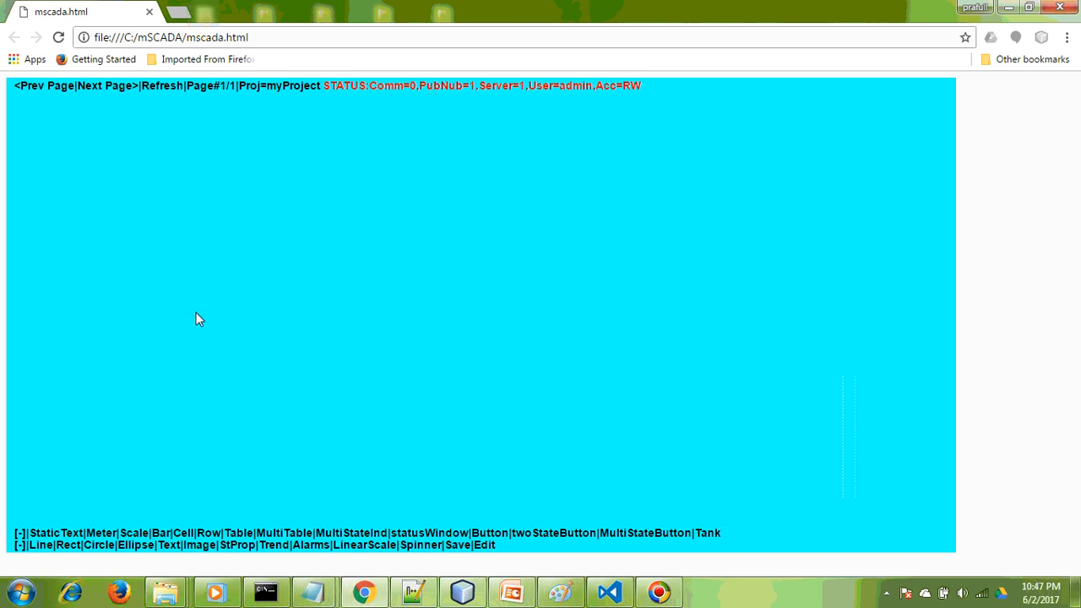
Step: Add an Alarms table to the new page, placed near its upper-left corner beneath the header line
{"action": "left_click", "coordinate": [314, 547]}
{"action": "left_click", "coordinate": [56, 125]}
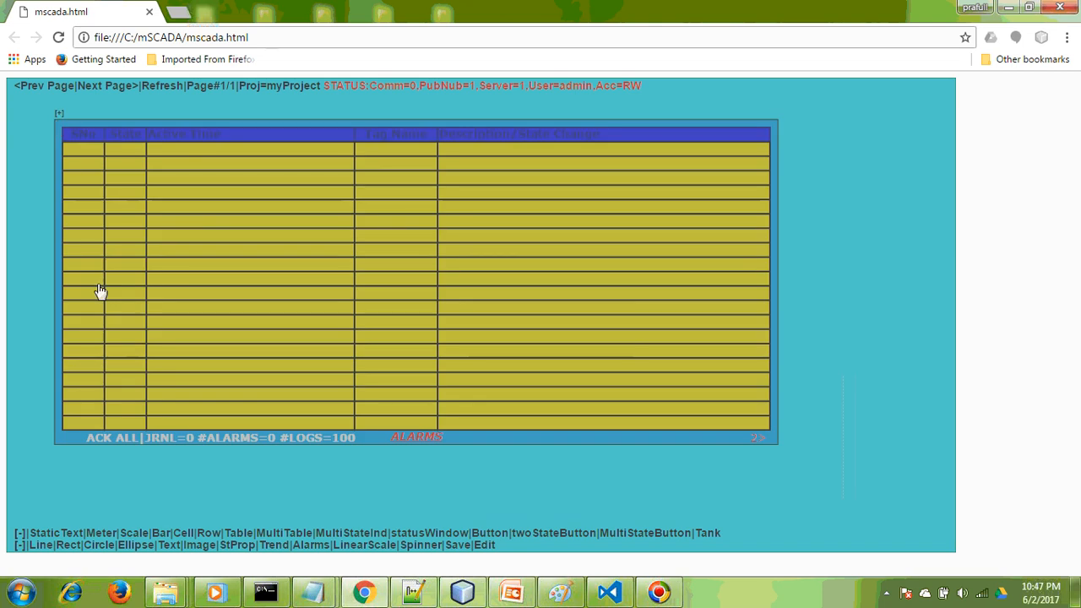
{"action": "right_click", "coordinate": [193, 473]}
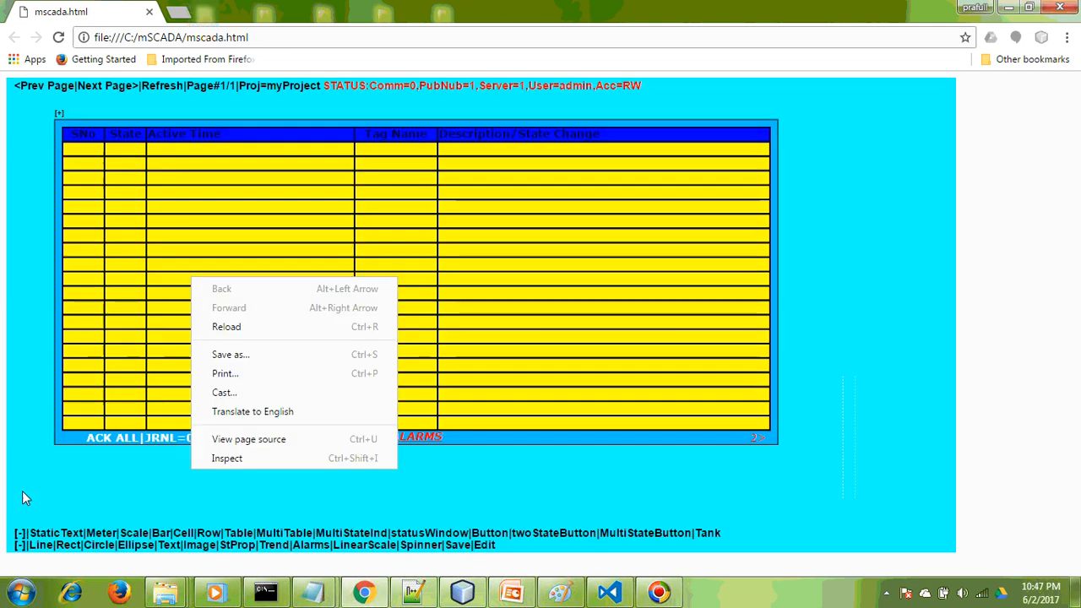
{"action": "left_click", "coordinate": [73, 465]}
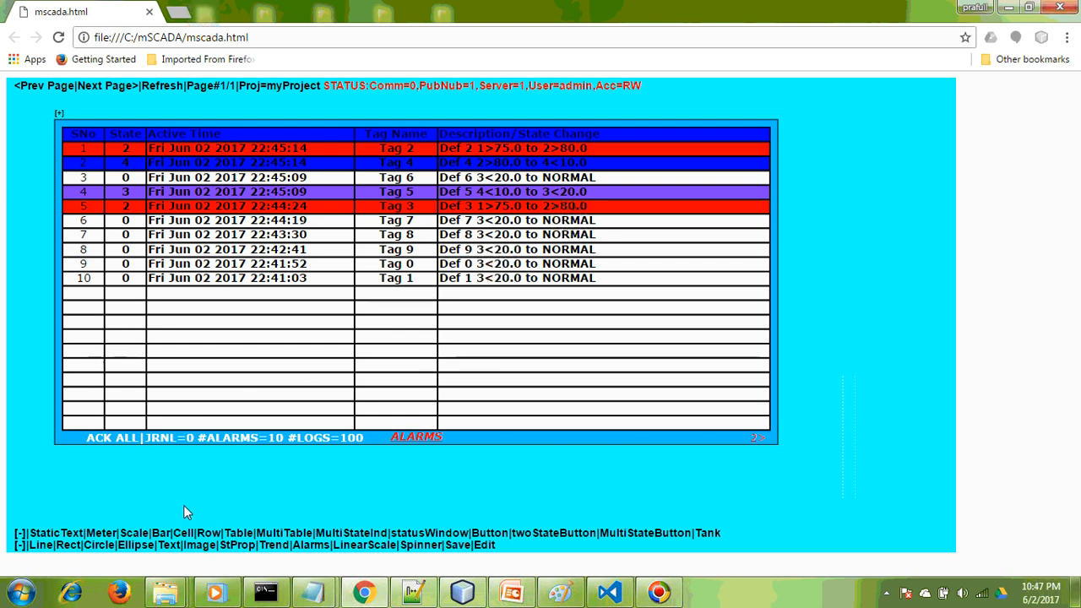
Step: Switch the alarm table to its journal, page through the log entries, and return to the first page of the alarm list
{"action": "left_click", "coordinate": [168, 439]}
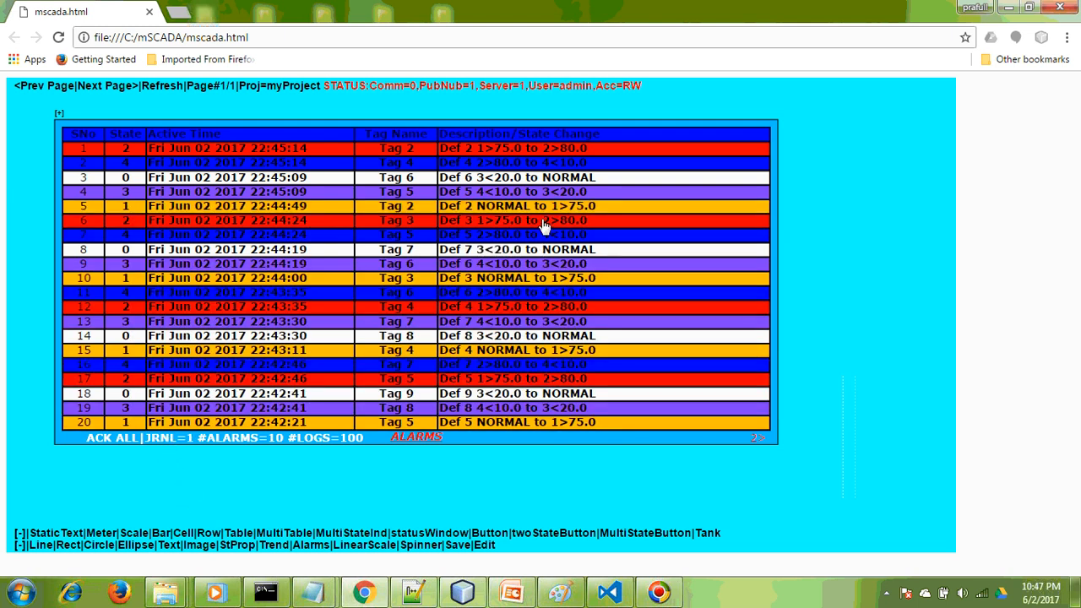
{"action": "left_click", "coordinate": [757, 439]}
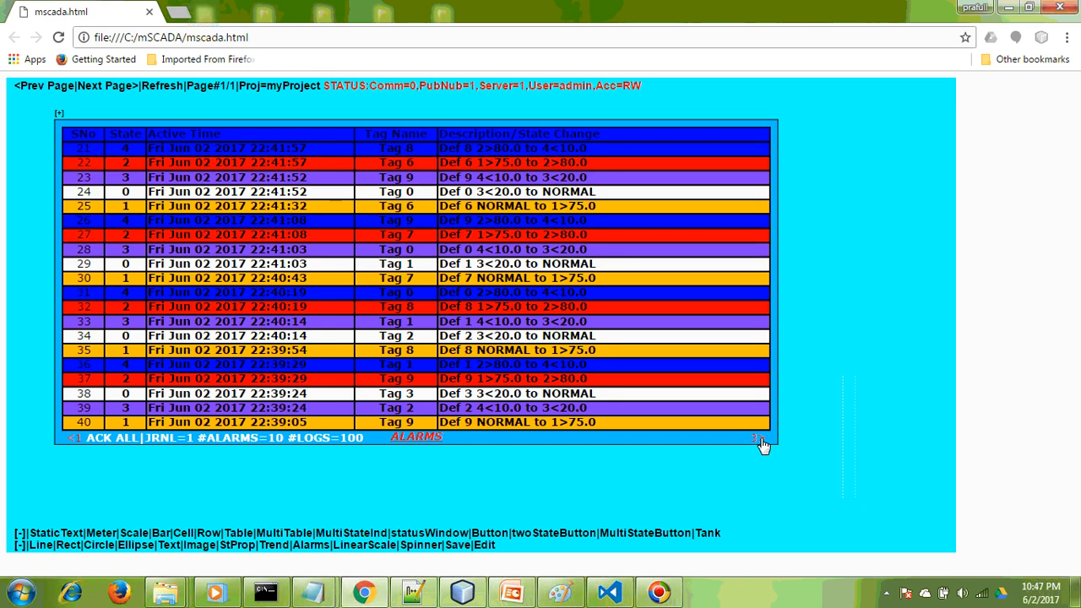
{"action": "left_click", "coordinate": [759, 439]}
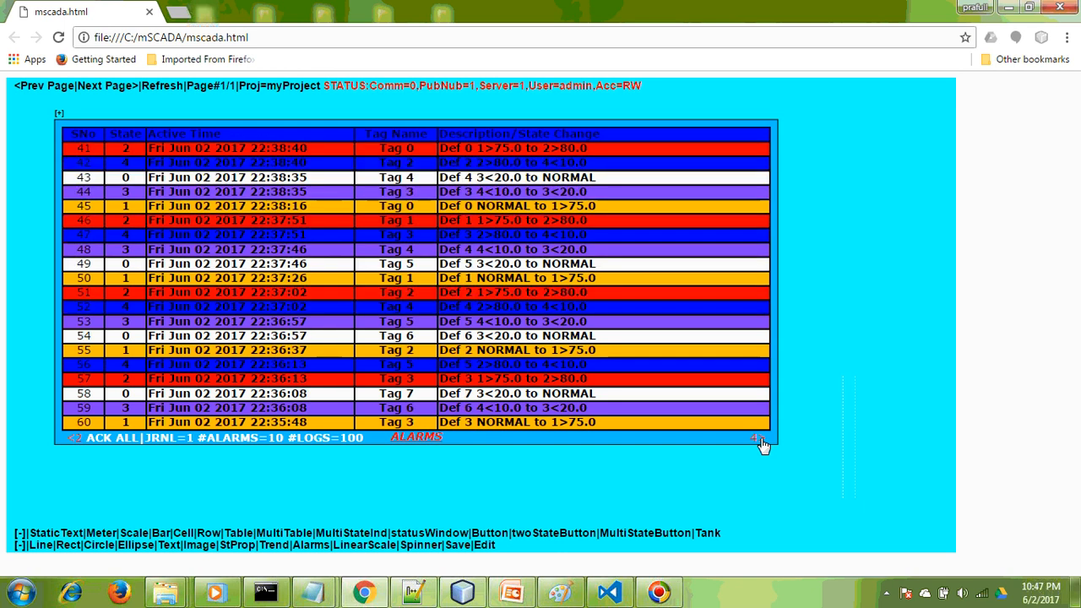
{"action": "left_click", "coordinate": [165, 441]}
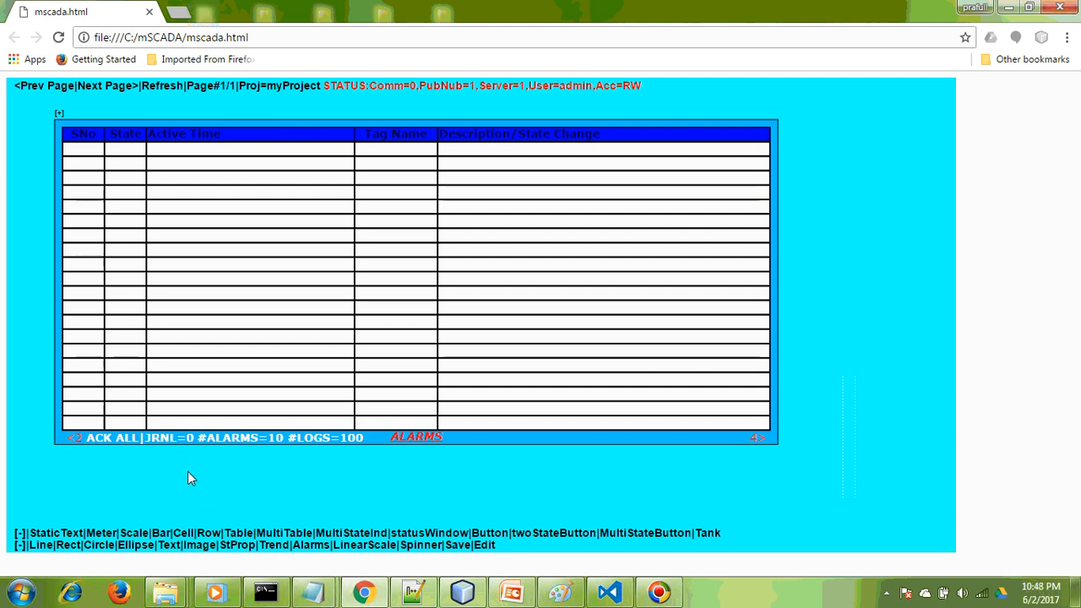
{"action": "left_click", "coordinate": [73, 440]}
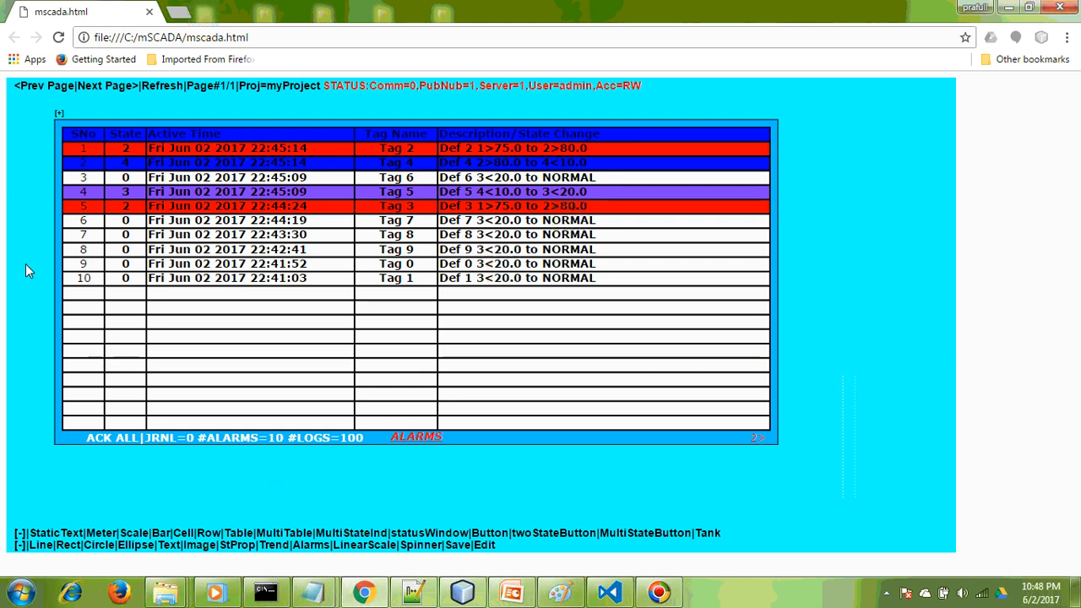
Step: Return to the first project page and view the save prompt for the project name without storing the project
{"action": "left_click", "coordinate": [36, 87]}
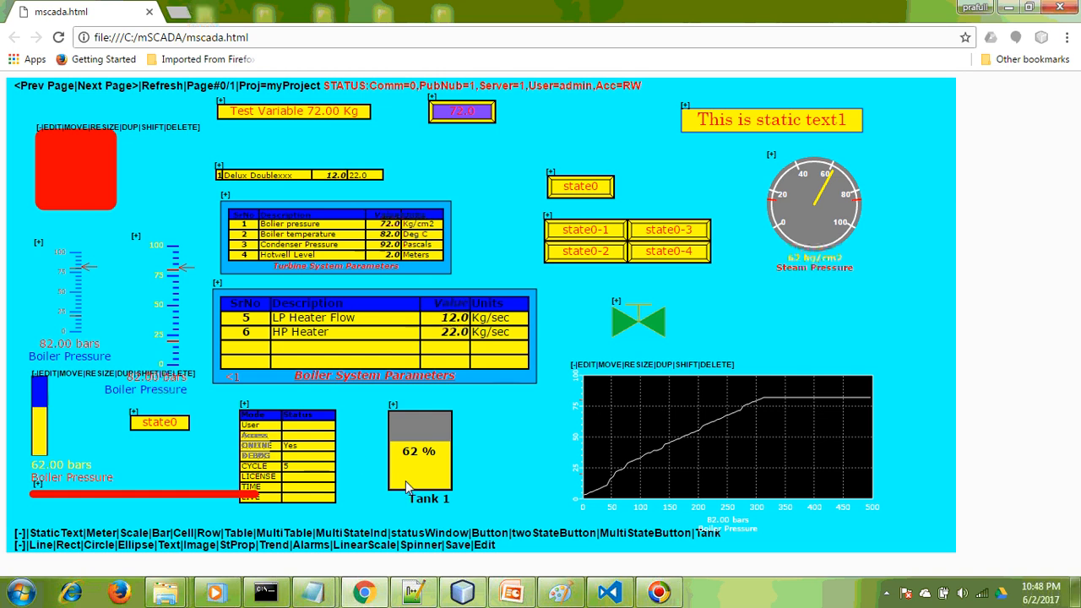
{"action": "left_click", "coordinate": [458, 545]}
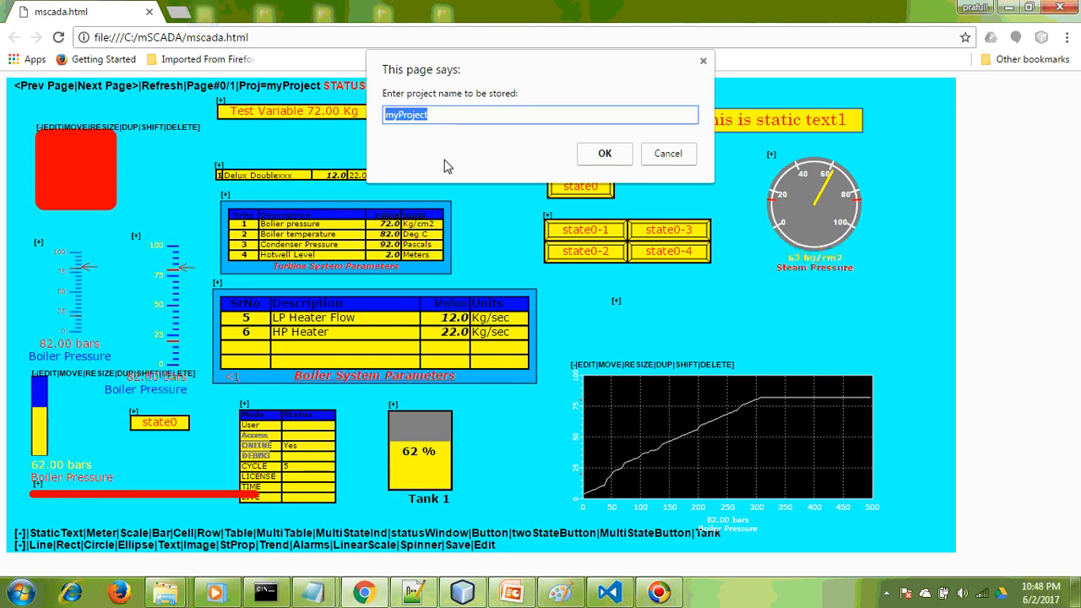
{"action": "left_click", "coordinate": [668, 153]}
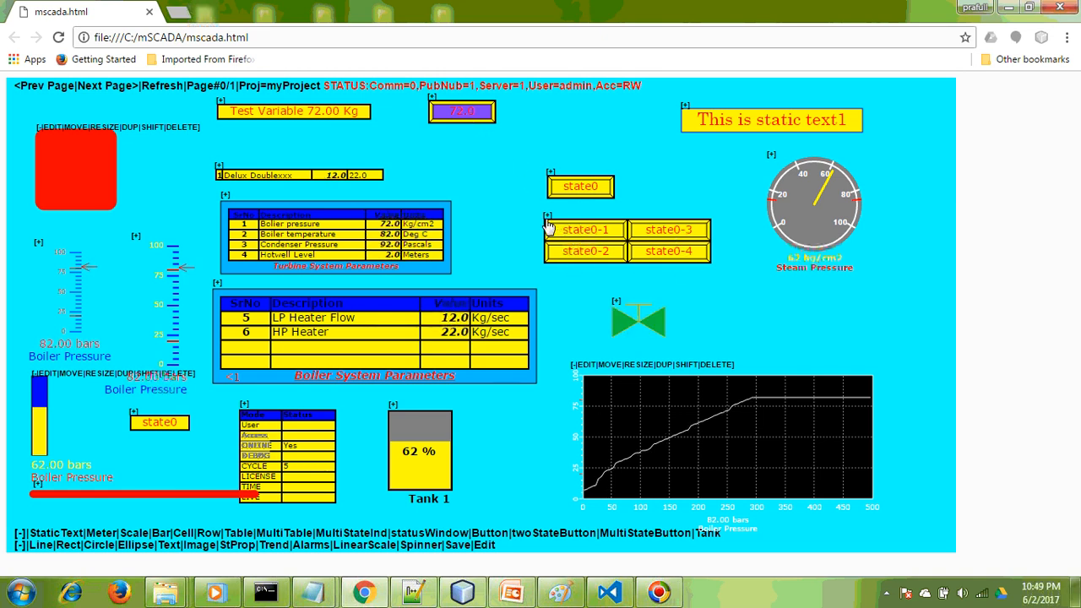
{"action": "left_click", "coordinate": [581, 234]}
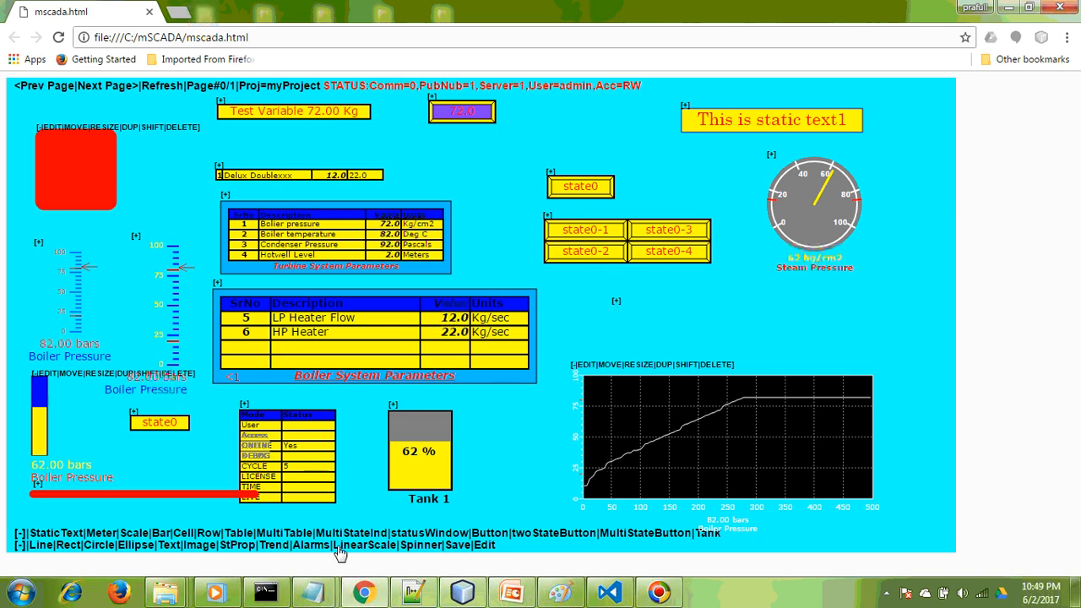
Step: Add a Spinner to the page, placed to the right of the valve image and above the trend
{"action": "left_click", "coordinate": [417, 545]}
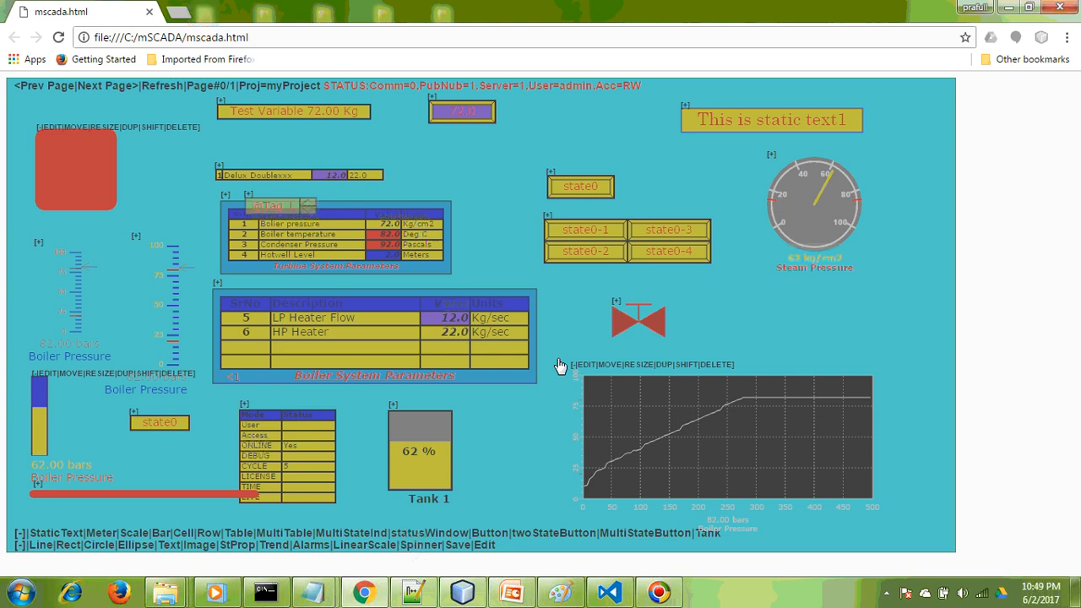
{"action": "right_click", "coordinate": [680, 293]}
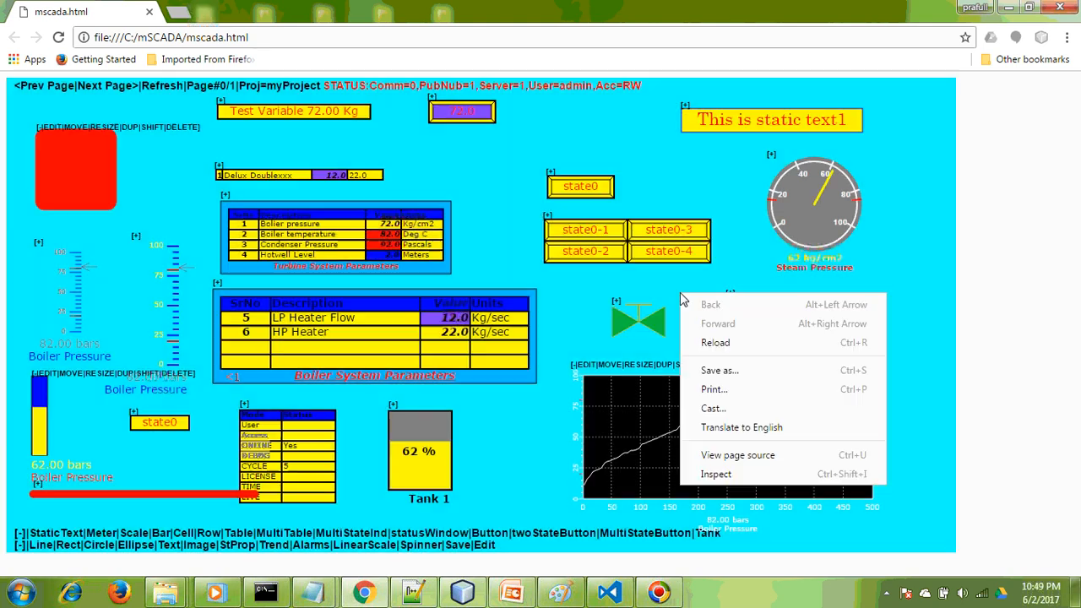
{"action": "left_click", "coordinate": [910, 227]}
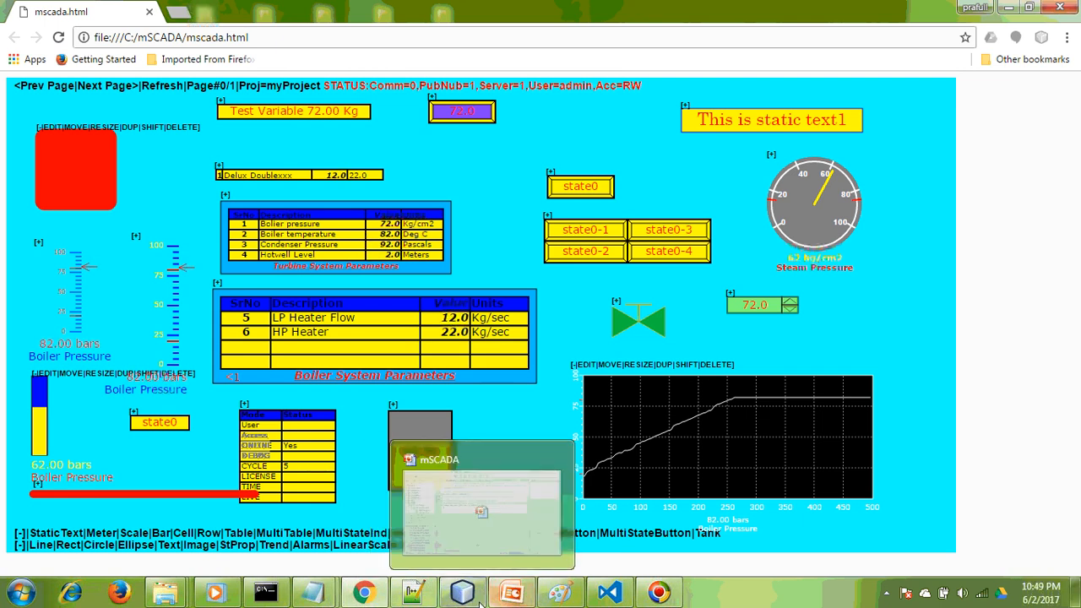
{"action": "left_click", "coordinate": [463, 593]}
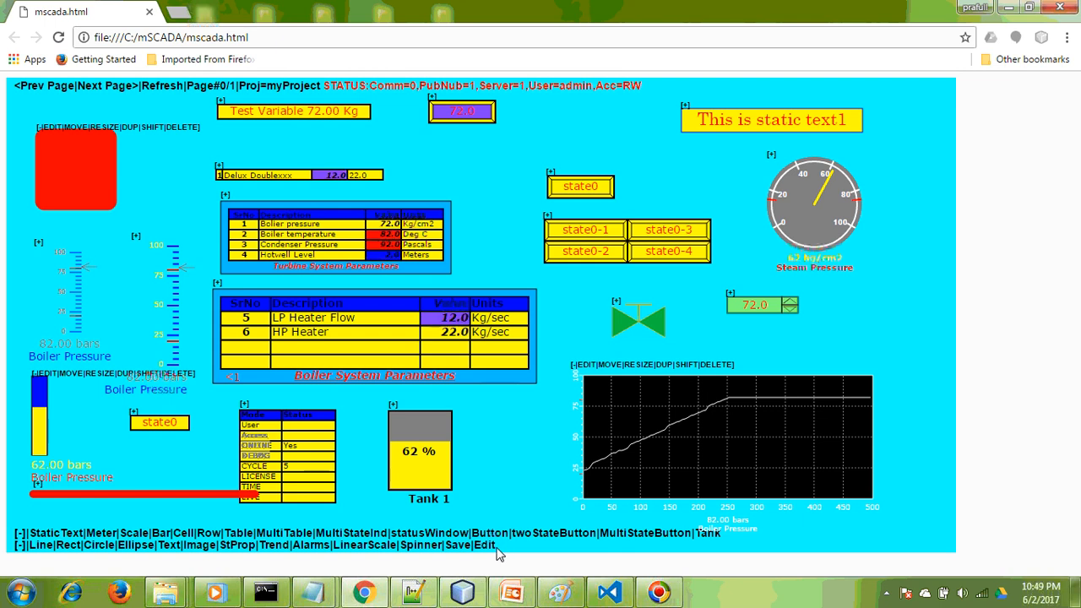
Step: Set the stage width to 1100 in the stage properties, skipping the background colour and leaving the height entry blank
{"action": "left_click", "coordinate": [244, 545]}
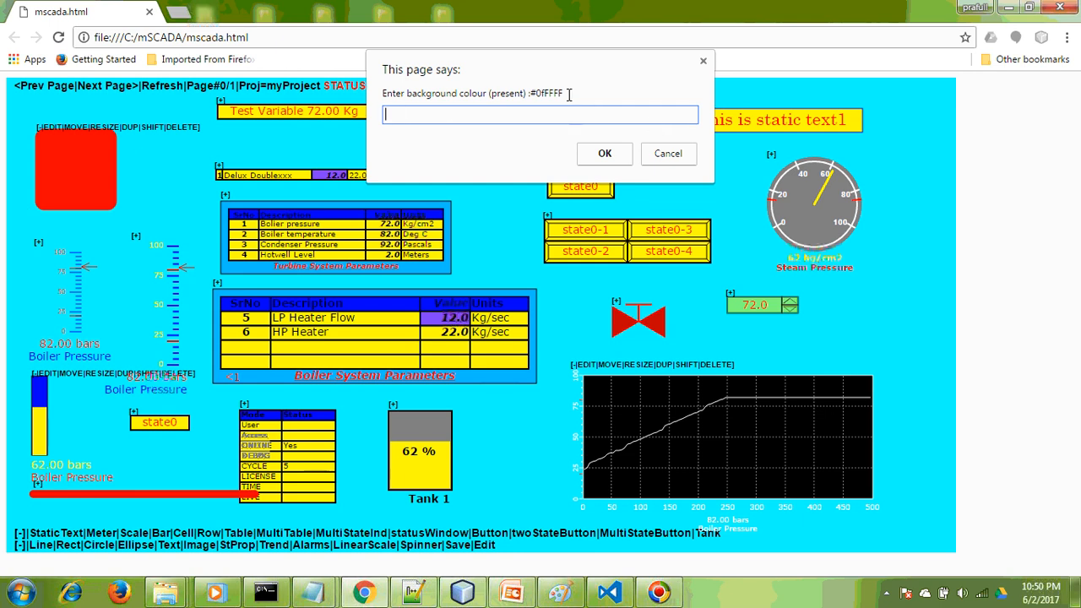
{"action": "left_click", "coordinate": [667, 153]}
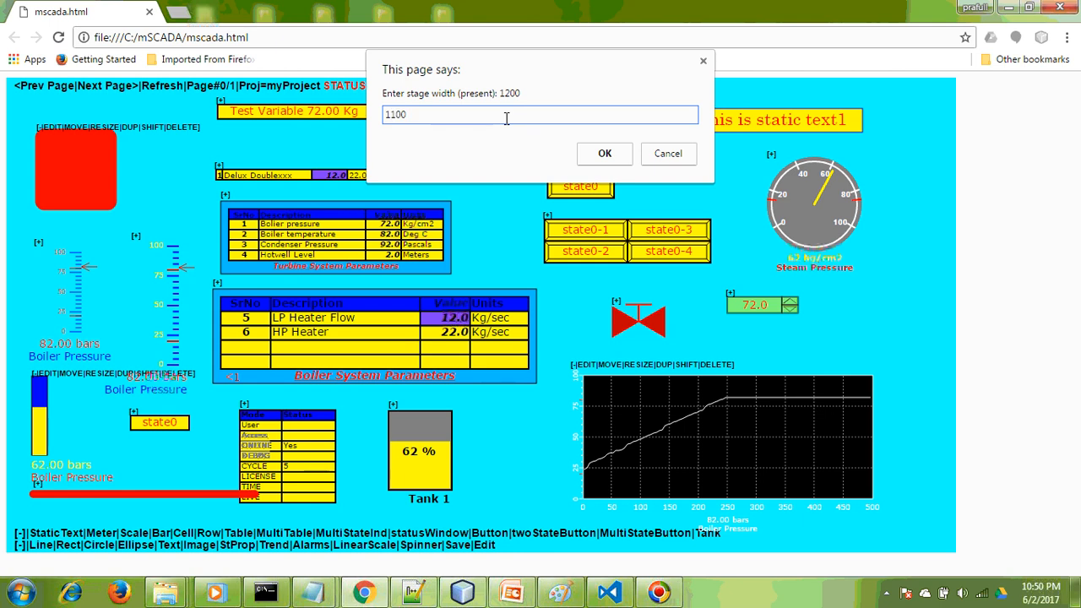
{"action": "left_click", "coordinate": [603, 157]}
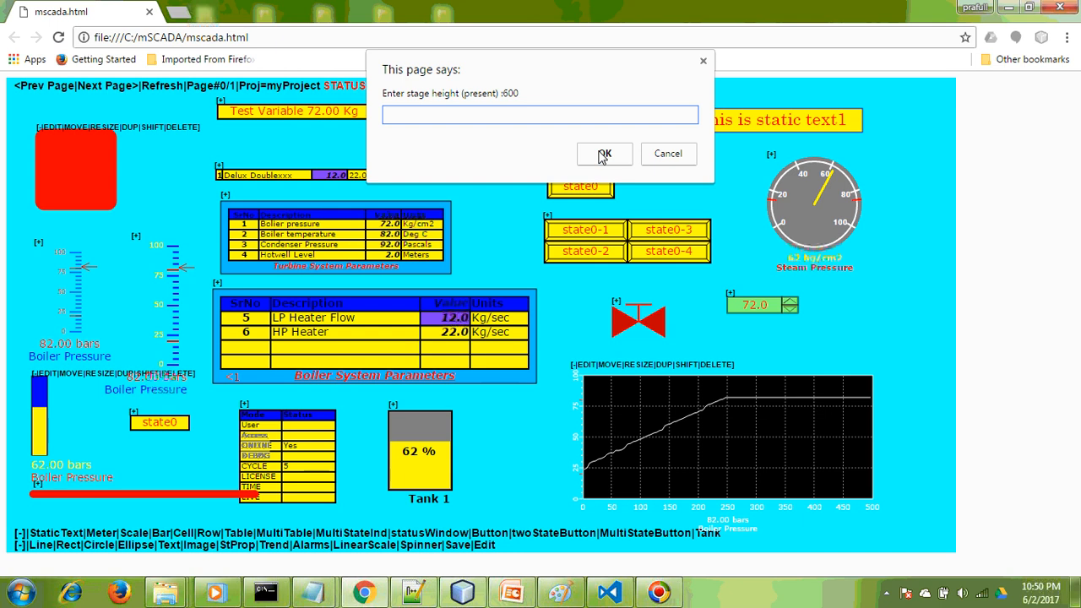
{"action": "left_click", "coordinate": [604, 158]}
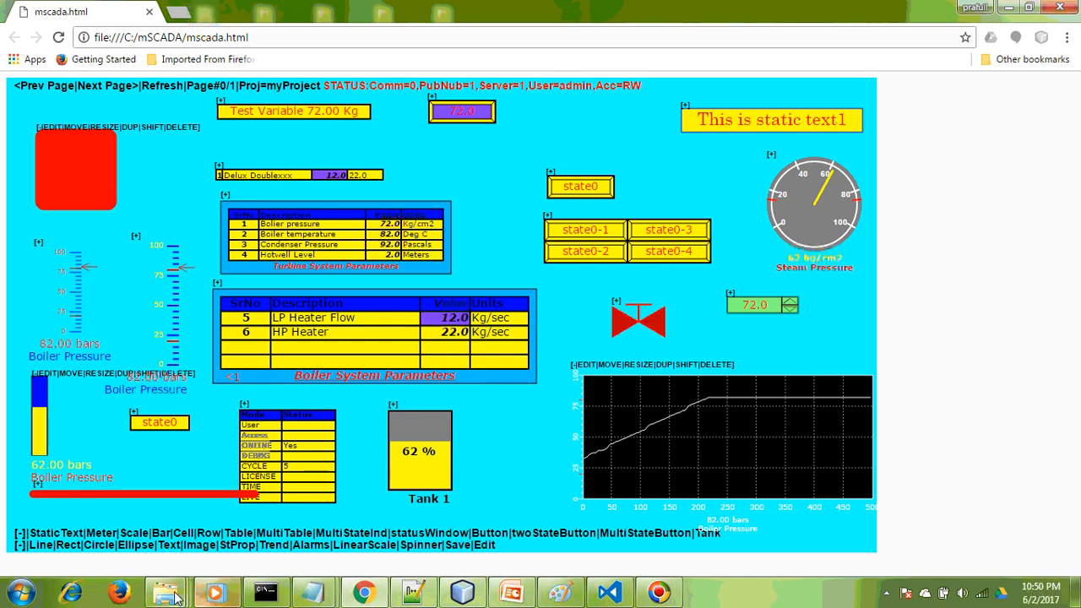
Step: Switch to the mSCADA folder in Windows Explorer to view the project files, and return to the browser page
{"action": "mouse_move", "coordinate": [166, 593]}
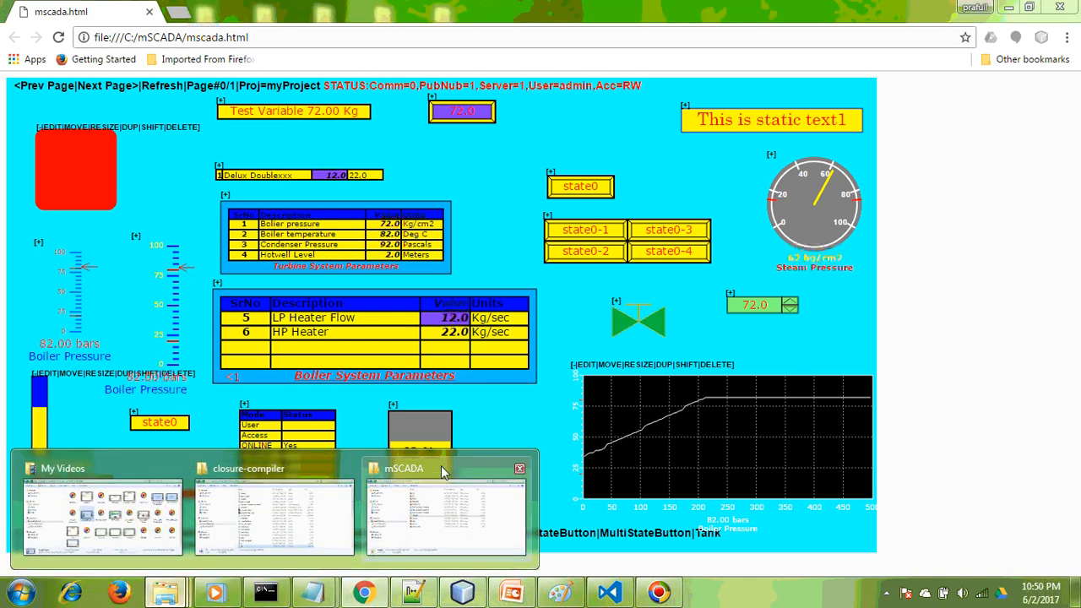
{"action": "left_click", "coordinate": [427, 505]}
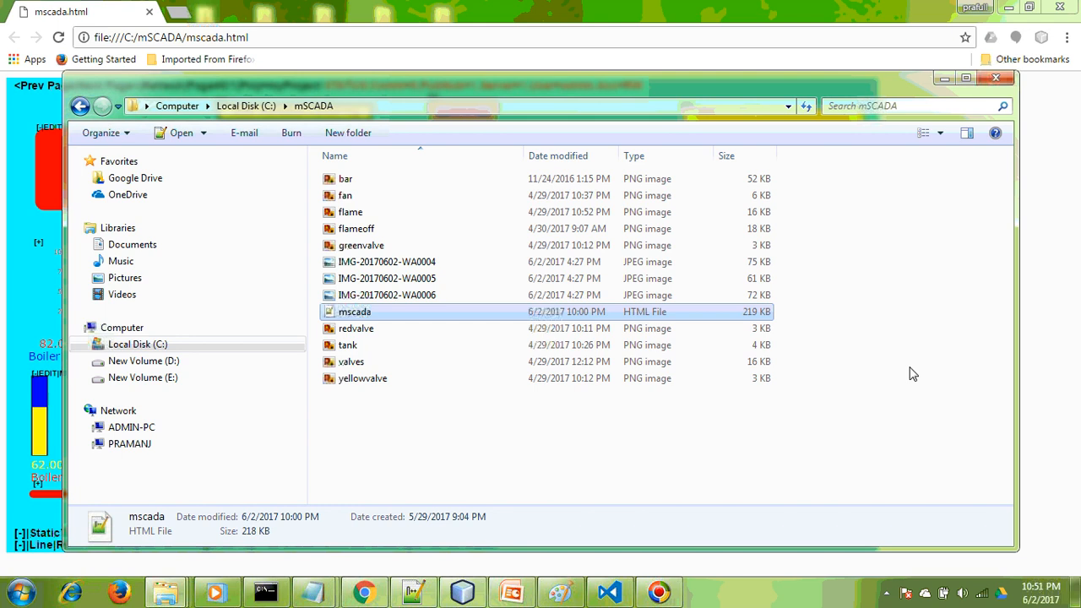
{"action": "left_click", "coordinate": [596, 21]}
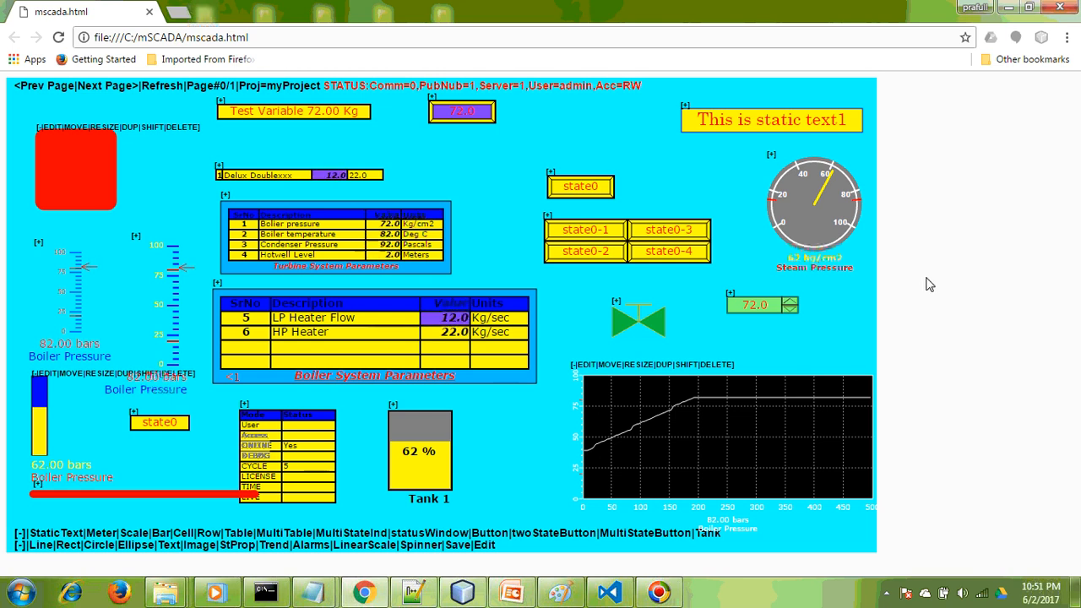
Step: Reload the mscada.html page in the browser
{"action": "left_click", "coordinate": [312, 37]}
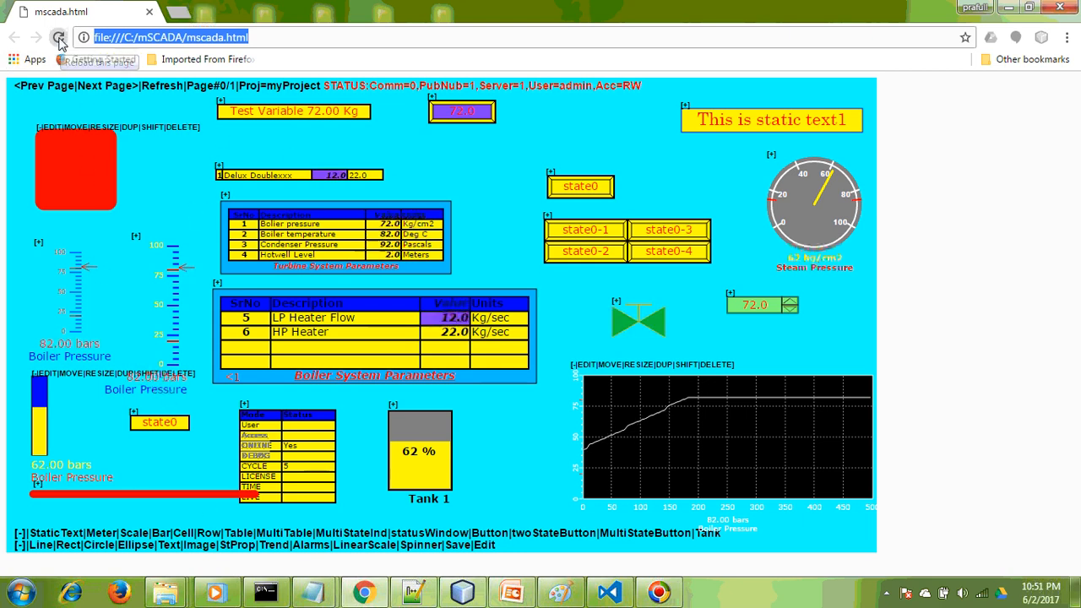
{"action": "left_click", "coordinate": [58, 38]}
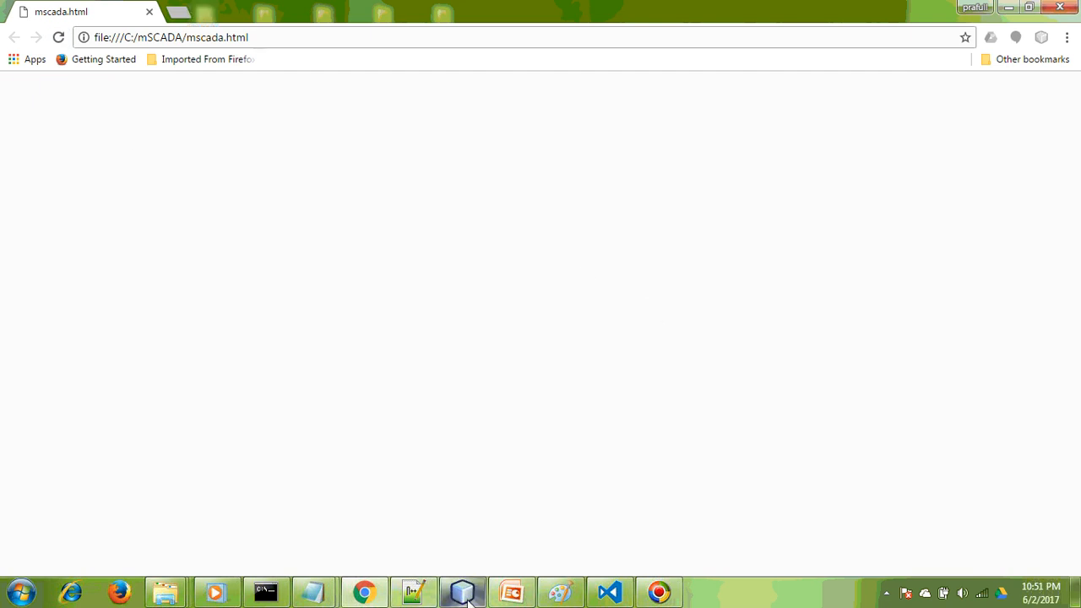
{"action": "mouse_move", "coordinate": [467, 600]}
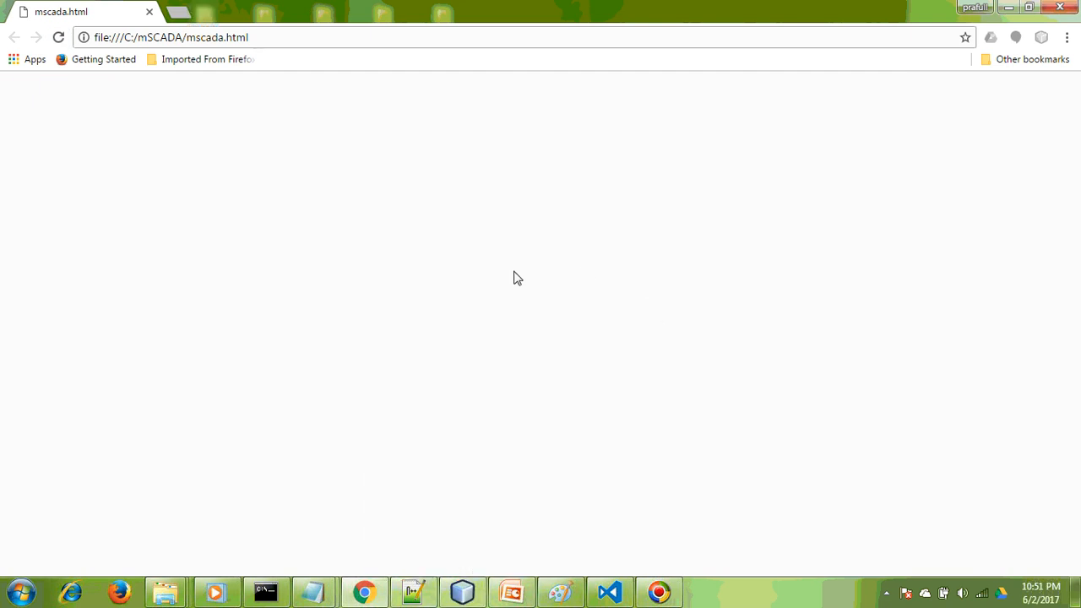